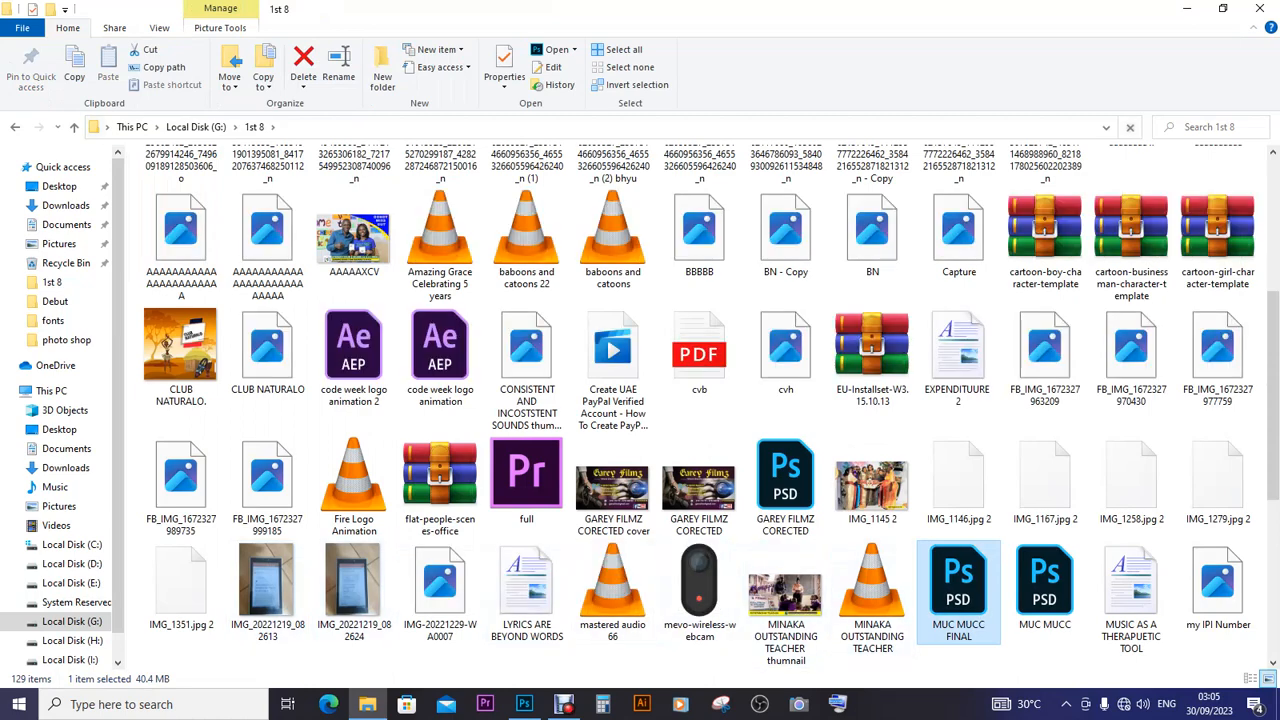
Open the MUC MUCC FINAL PSD file from the 1st 8 folder in Adobe Photoshop CC 2019
right_click(960, 598)
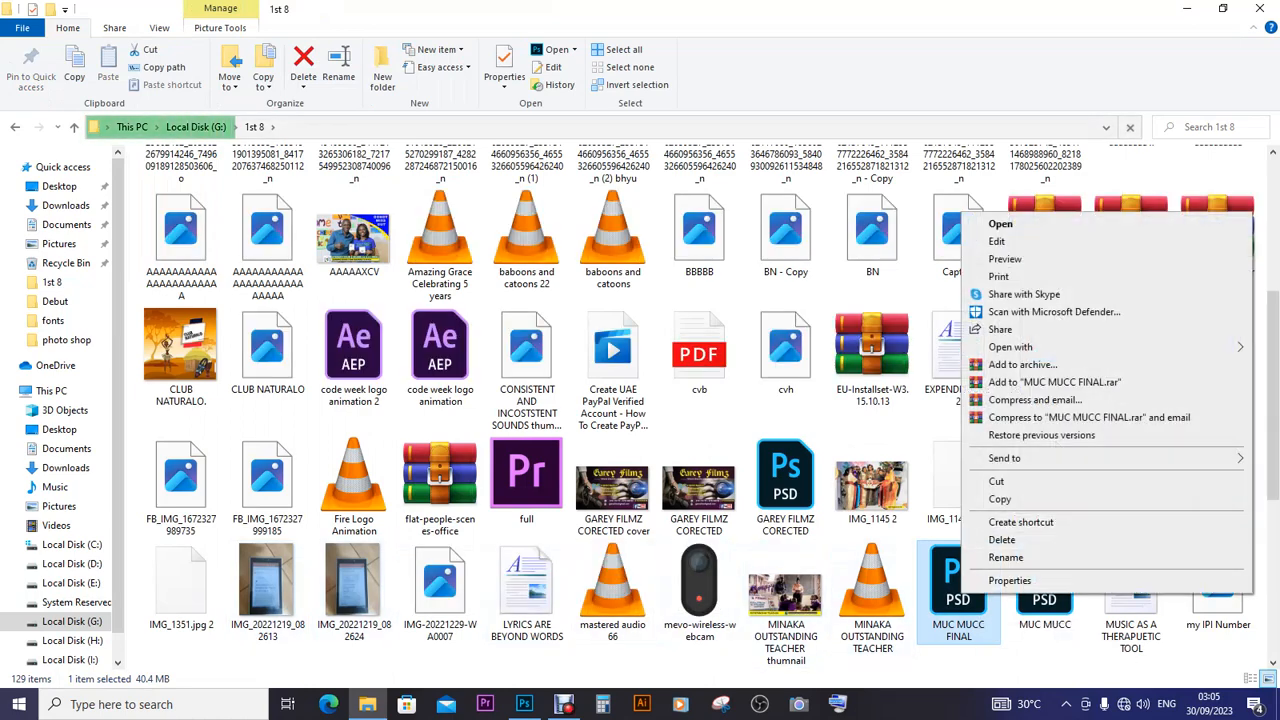
mouse_move(1010, 347)
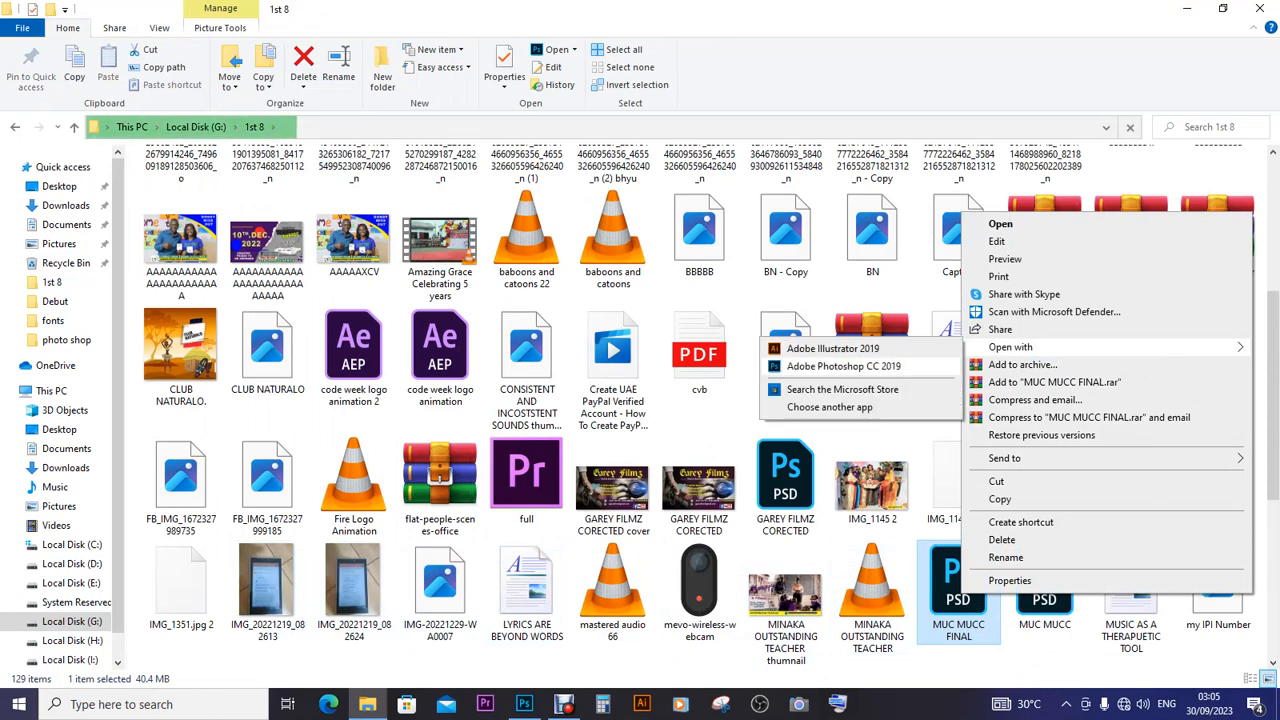
left_click(843, 366)
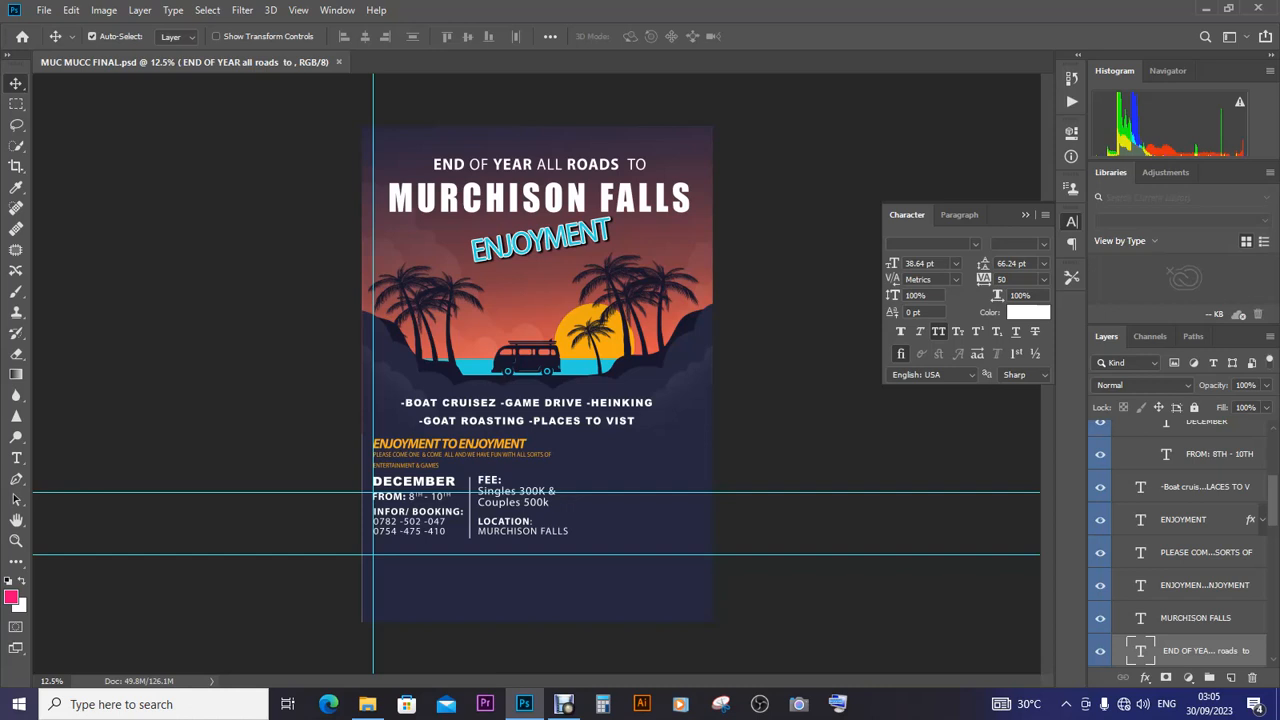
Open the 19nov_5 PSD from the photo shop folder on drive D in Adobe Photoshop CC 2019, leaving its missing fonts unresolved
left_click(367, 704)
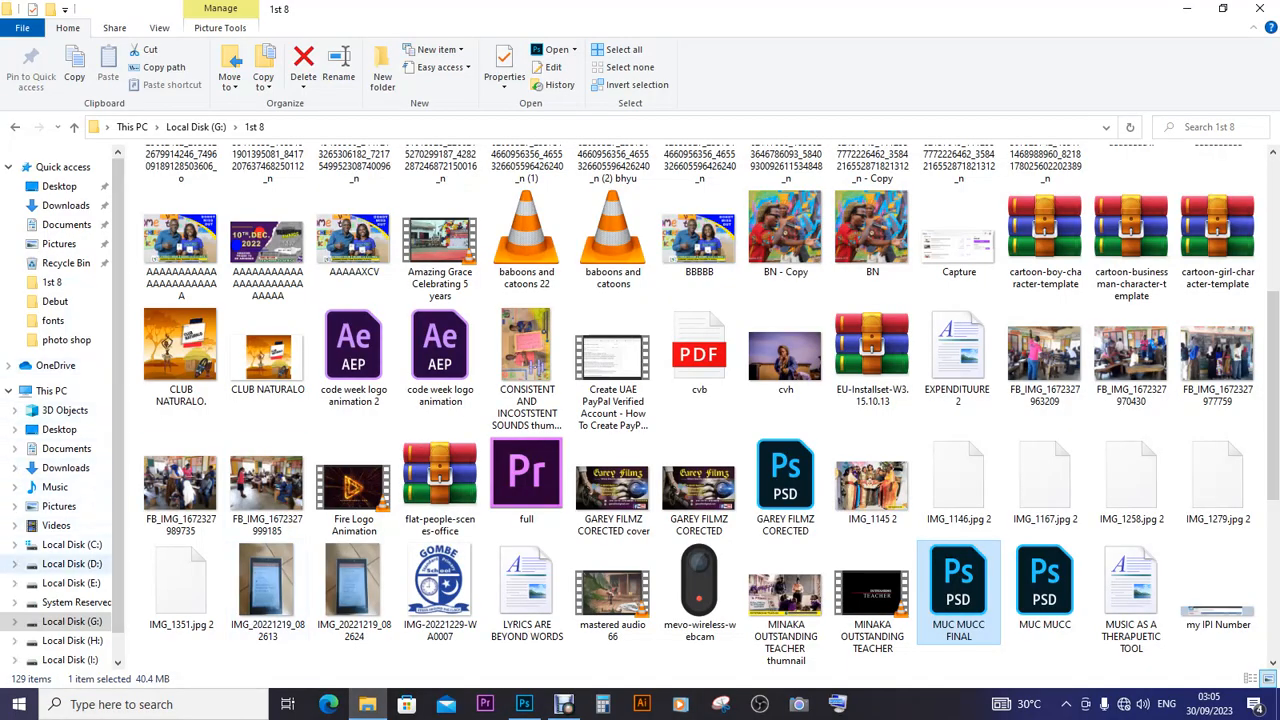
left_click(72, 563)
double_click(354, 195)
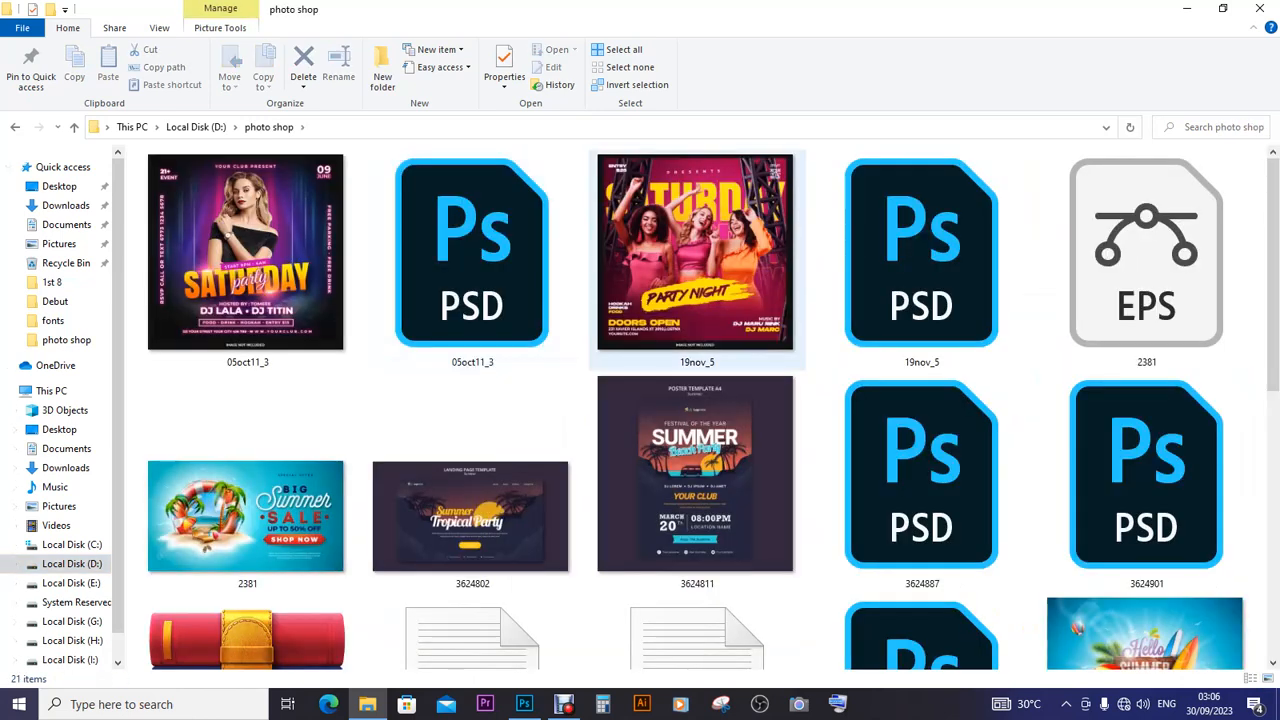
right_click(884, 283)
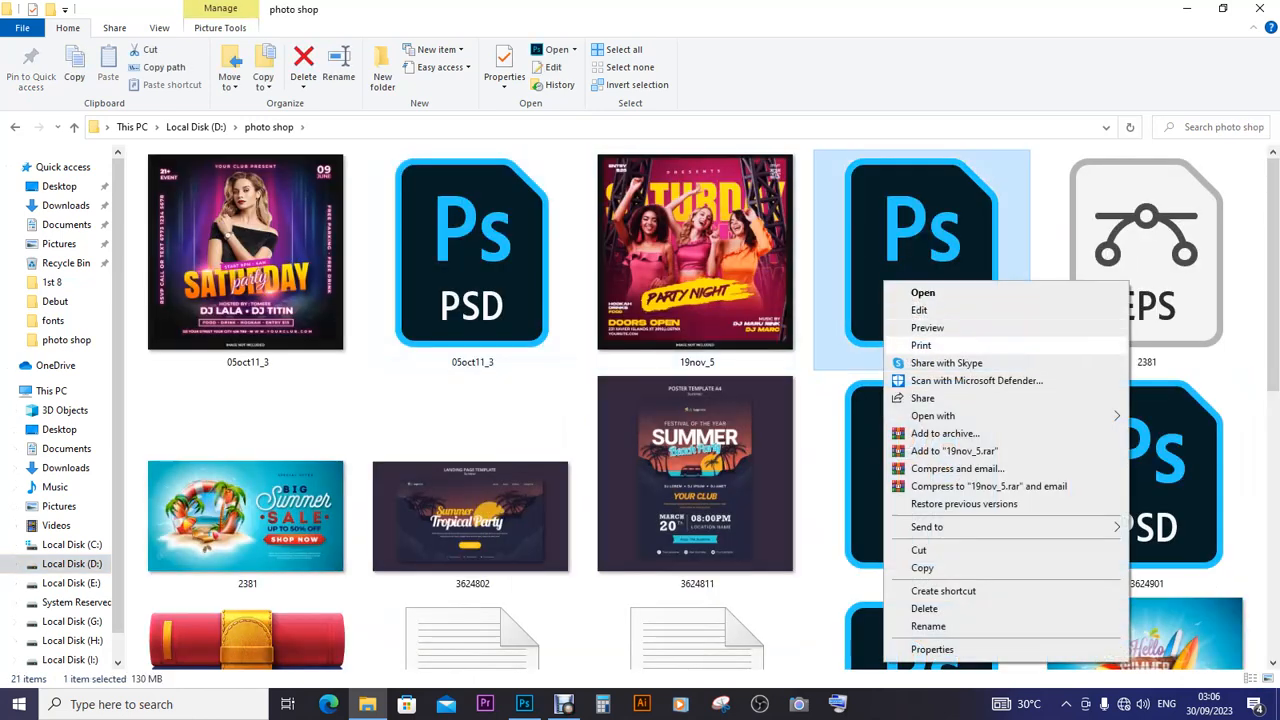
mouse_move(940, 415)
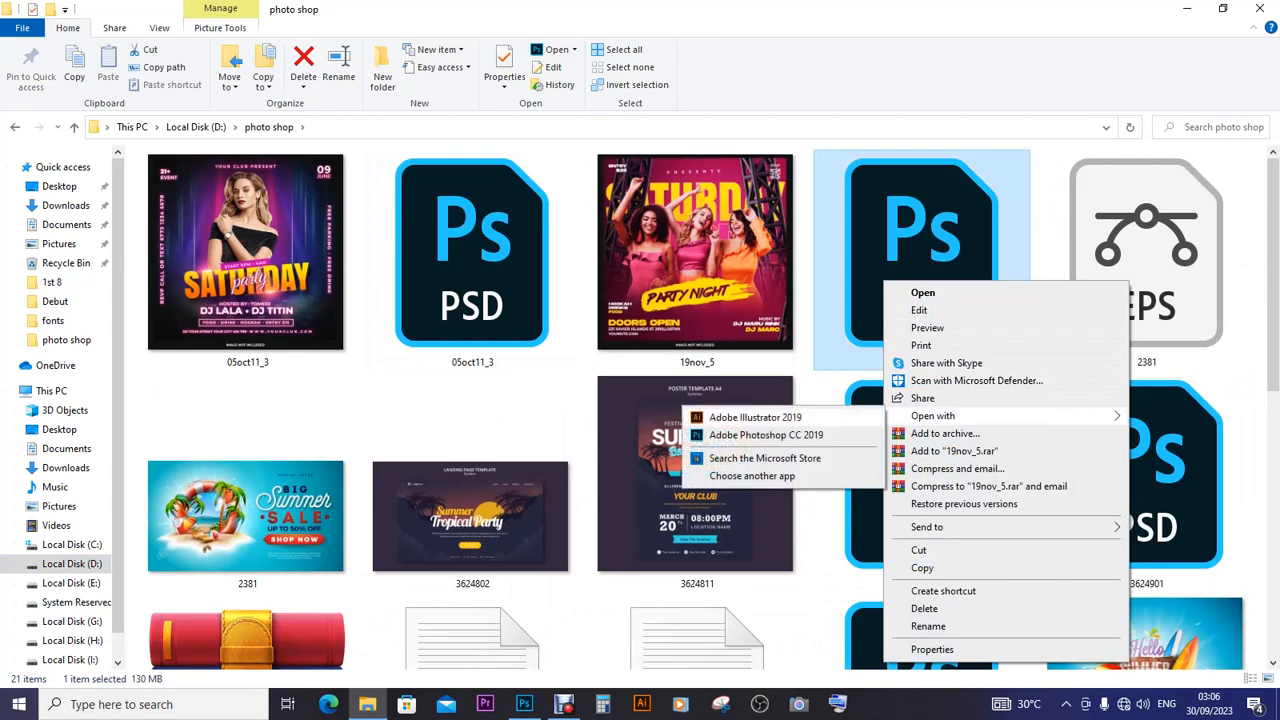
left_click(766, 435)
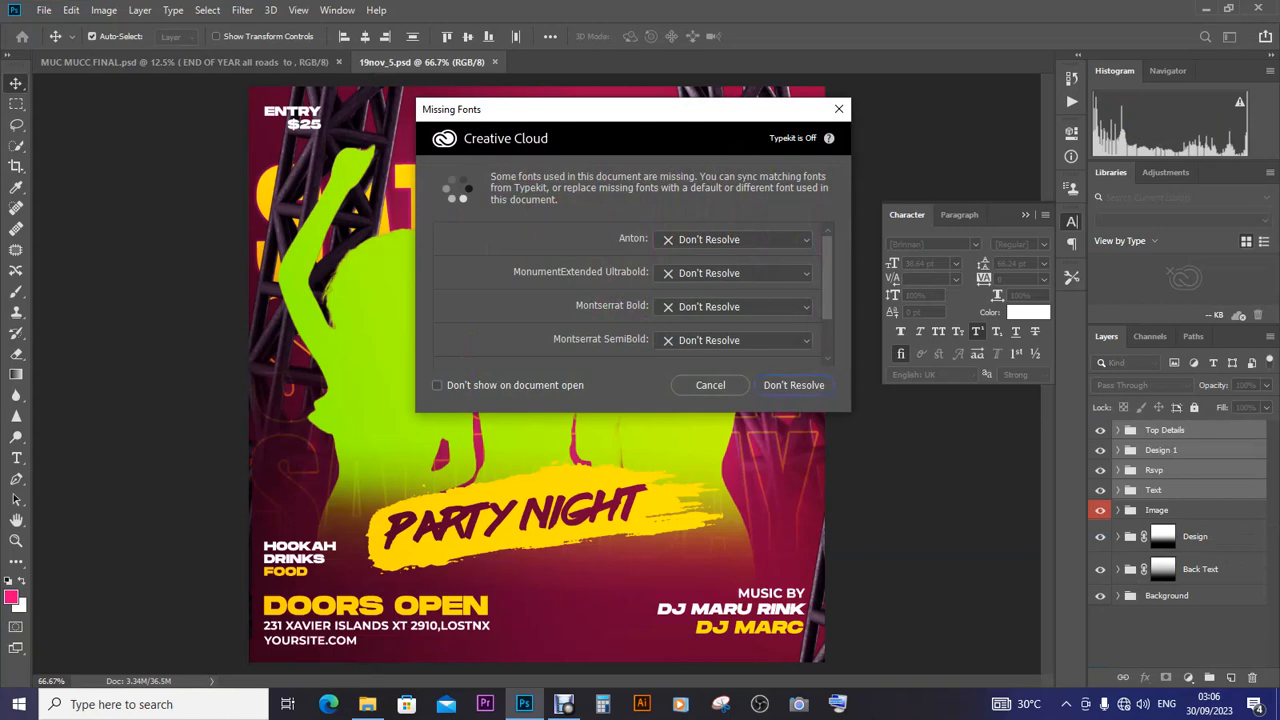
left_click(793, 385)
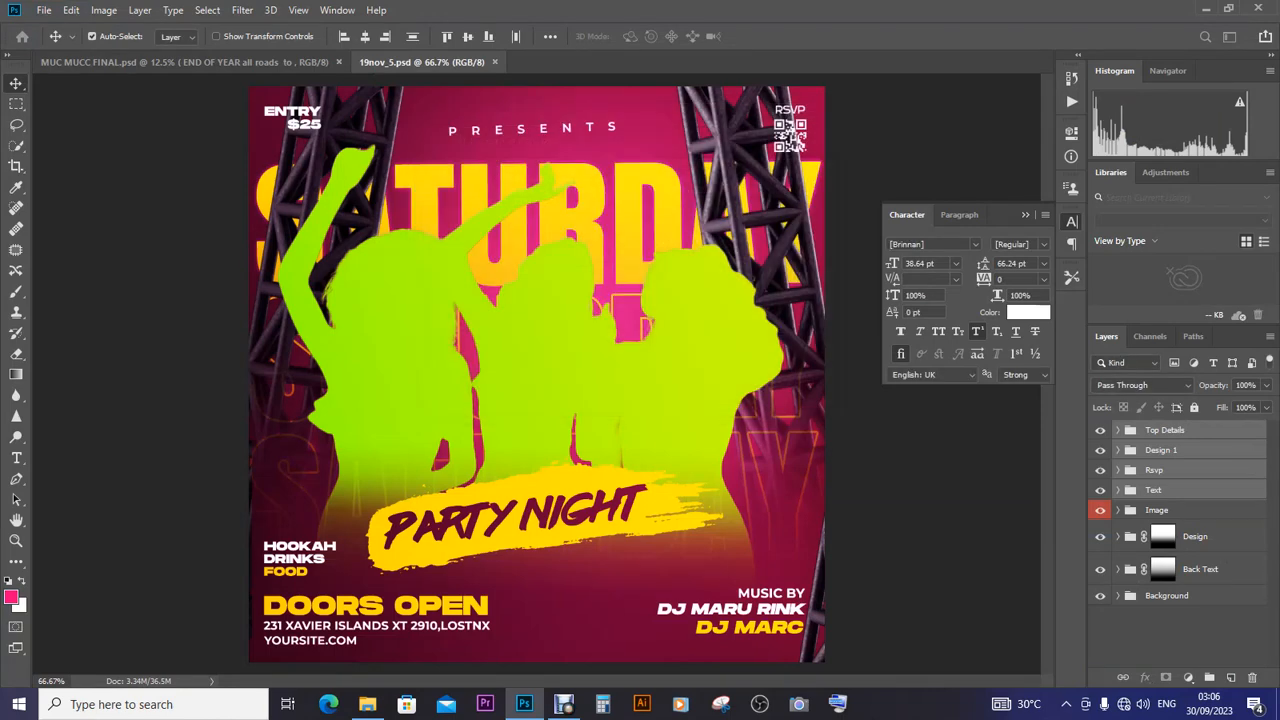
Expand the Text group and identify the Shape 1 layer by switching its visibility off and on
left_click(1118, 490)
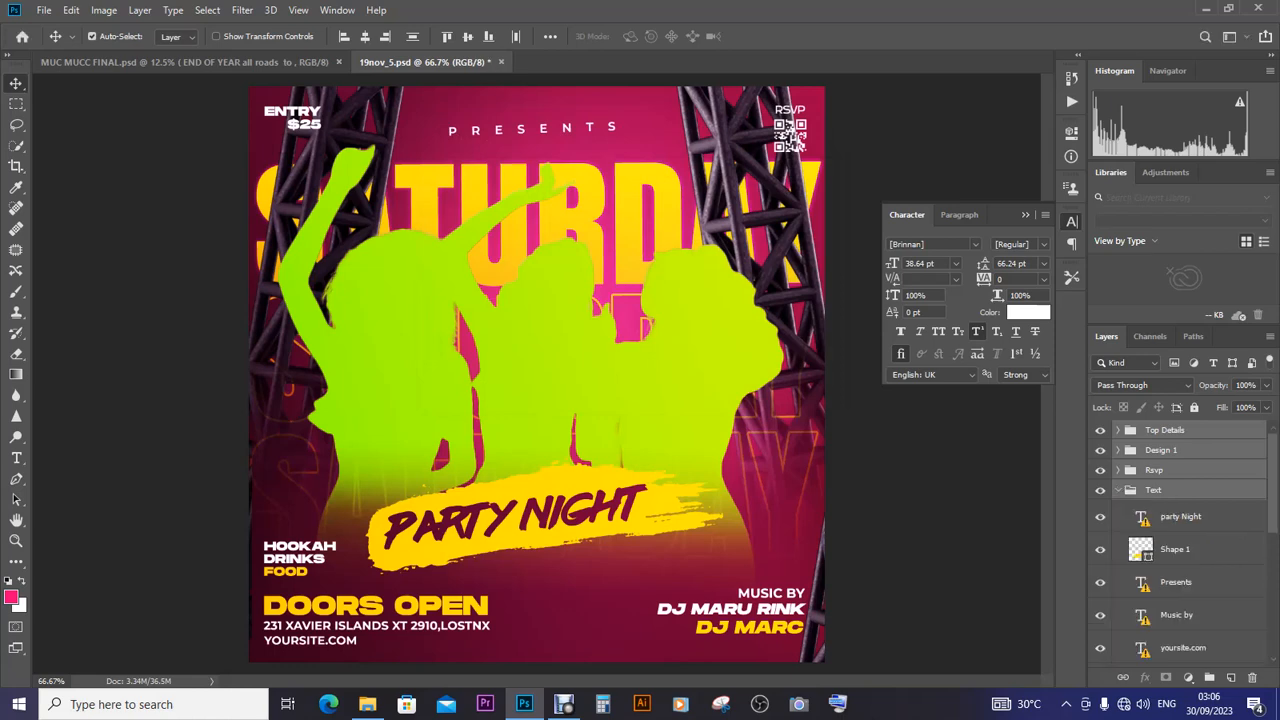
left_click(1176, 549)
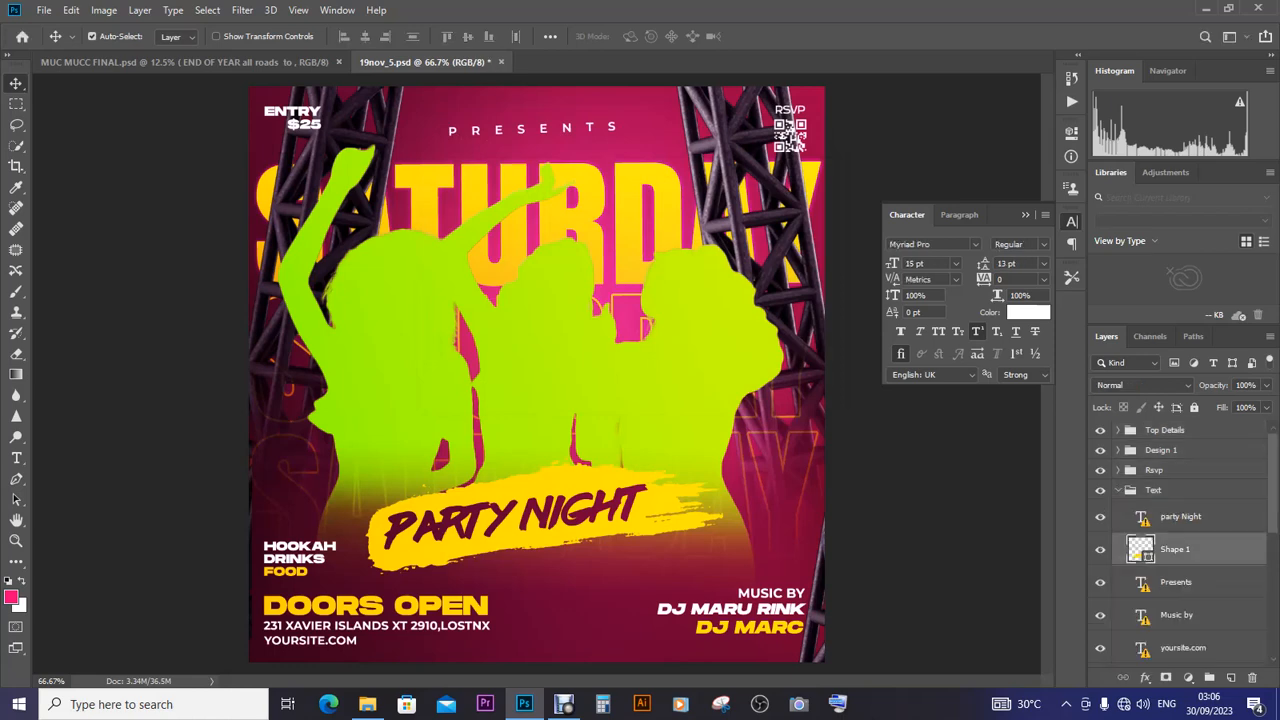
left_click(1100, 549)
left_click(1100, 549)
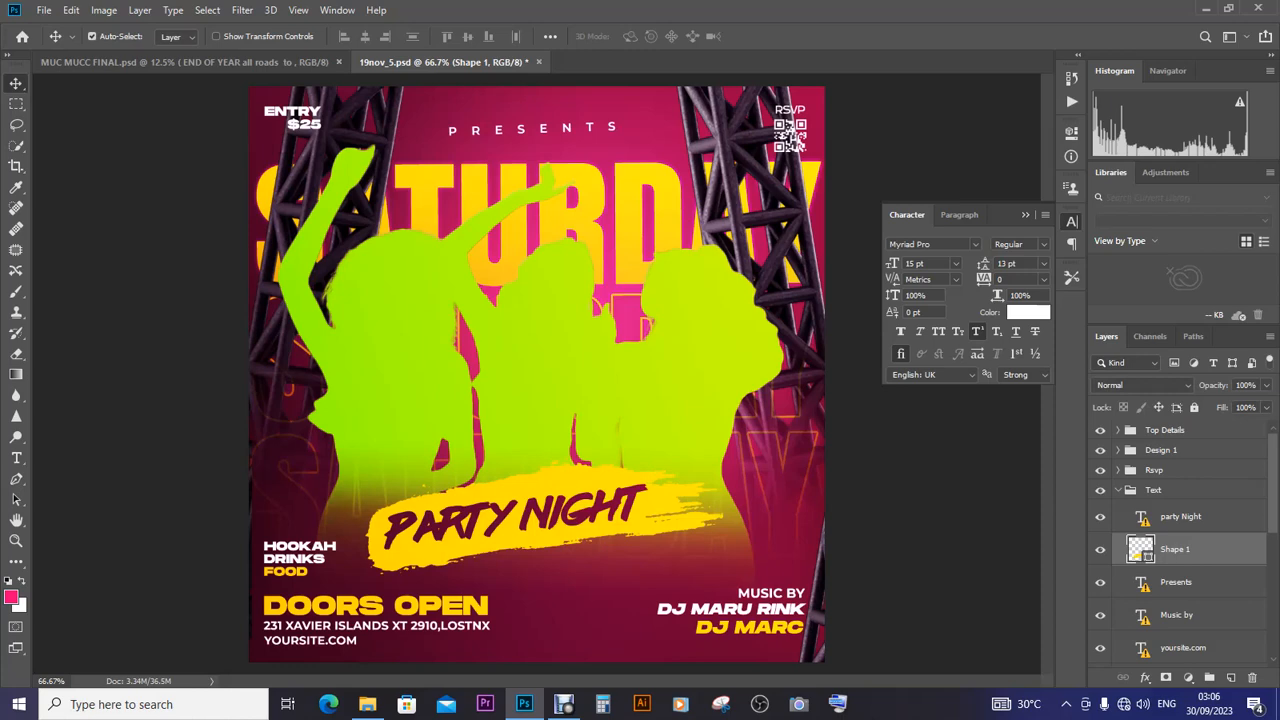
Try to copy the yellow brush shape from 19nov_5 into the MUC MUCC FINAL flyer, and undo the copy
left_click(545, 350)
left_click_drag(596, 442, 480, 320)
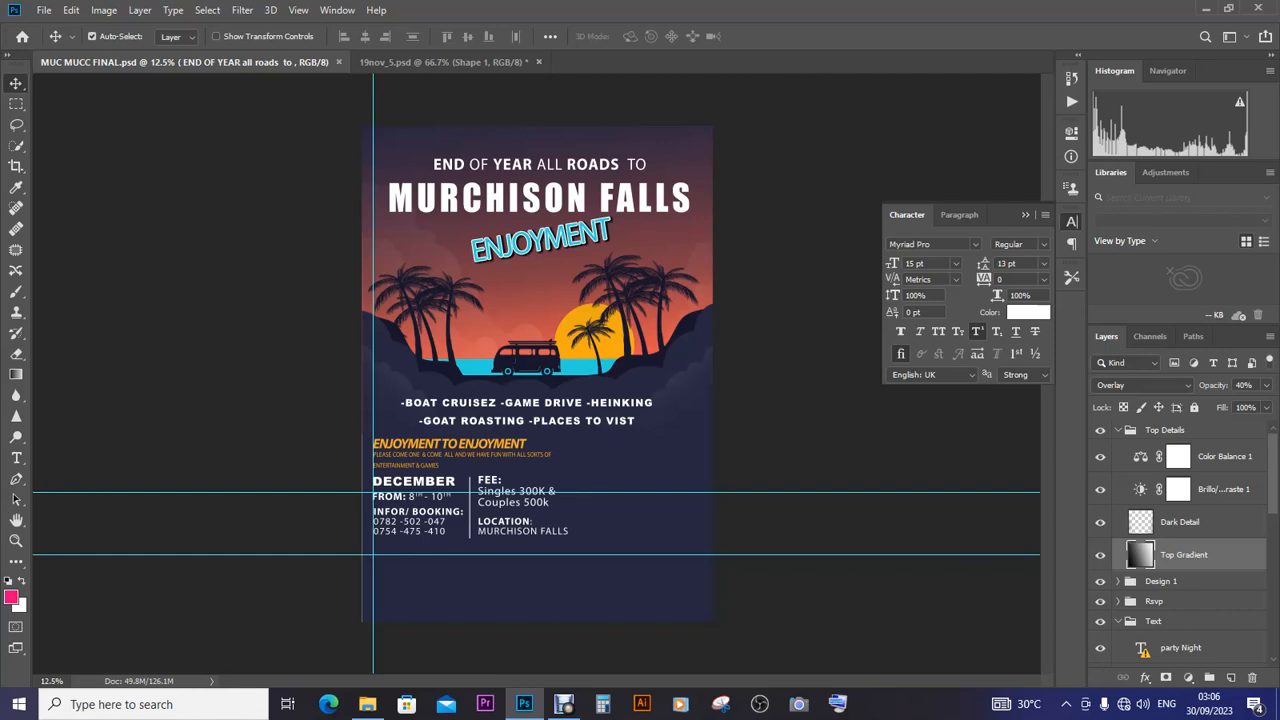
left_click_drag(184, 62, 526, 270)
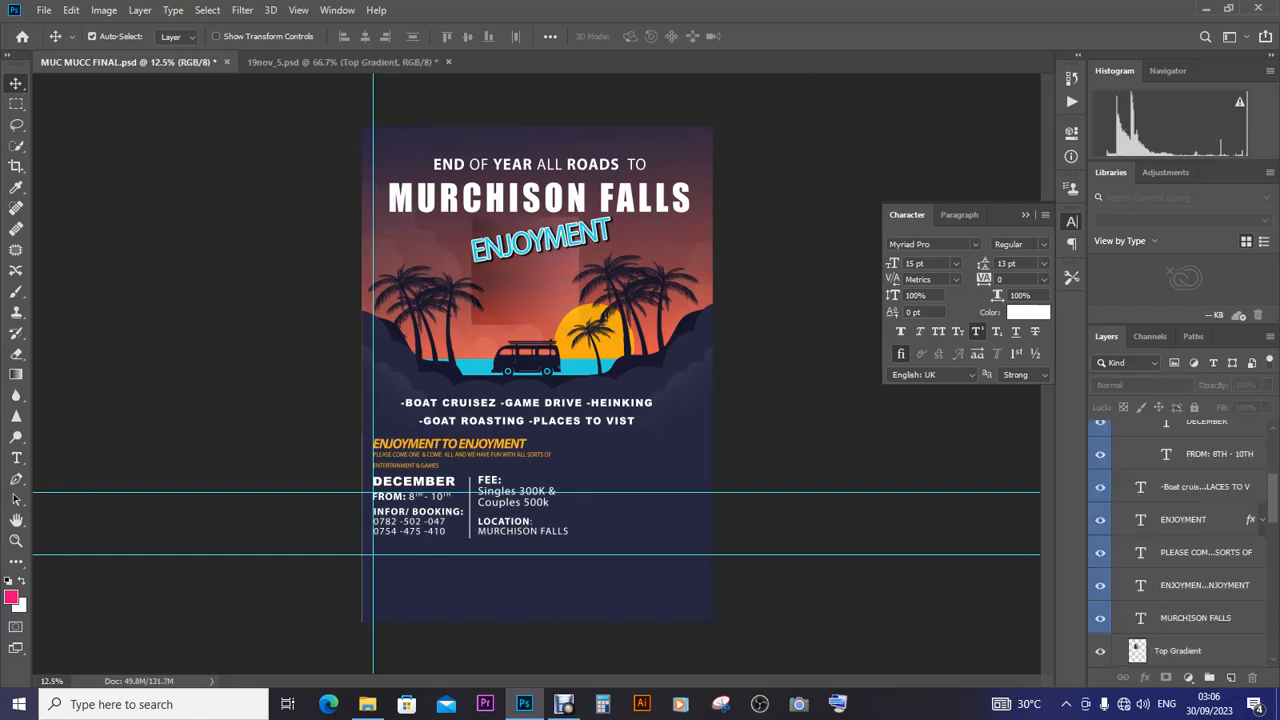
scroll(1180, 540, "up", 3)
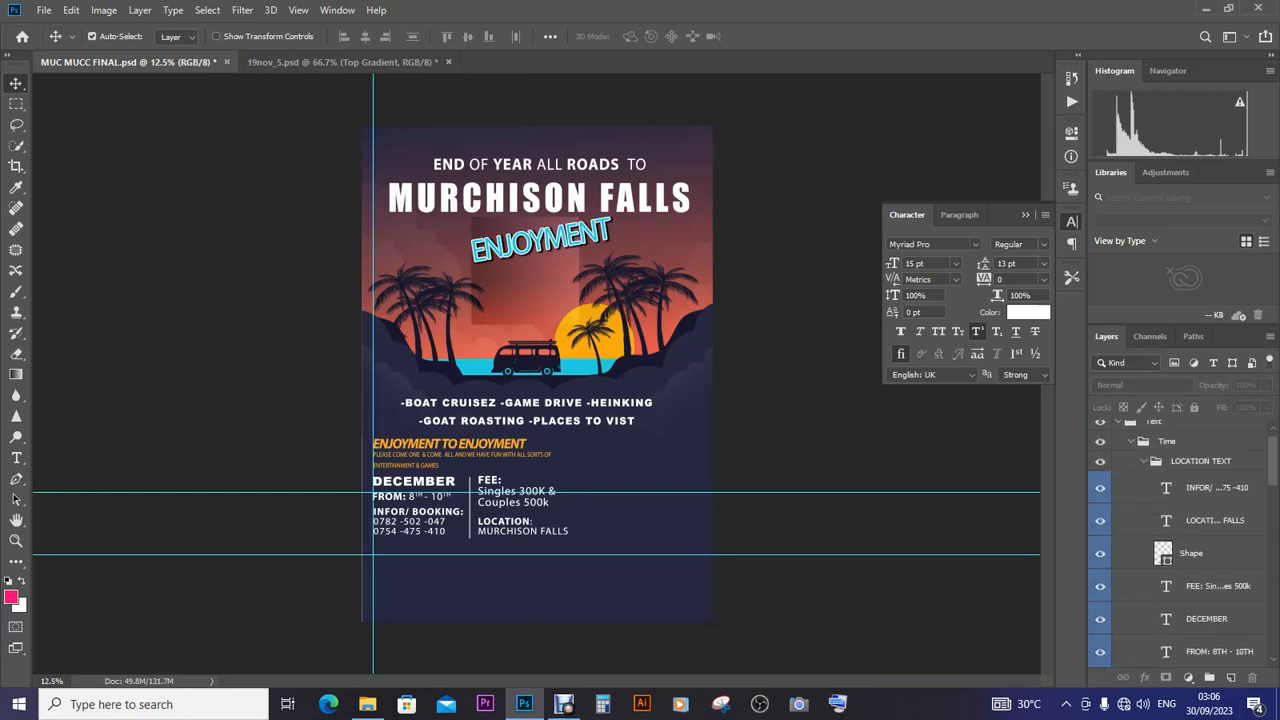
scroll(1180, 540, "down", 5)
scroll(1180, 540, "up", 5)
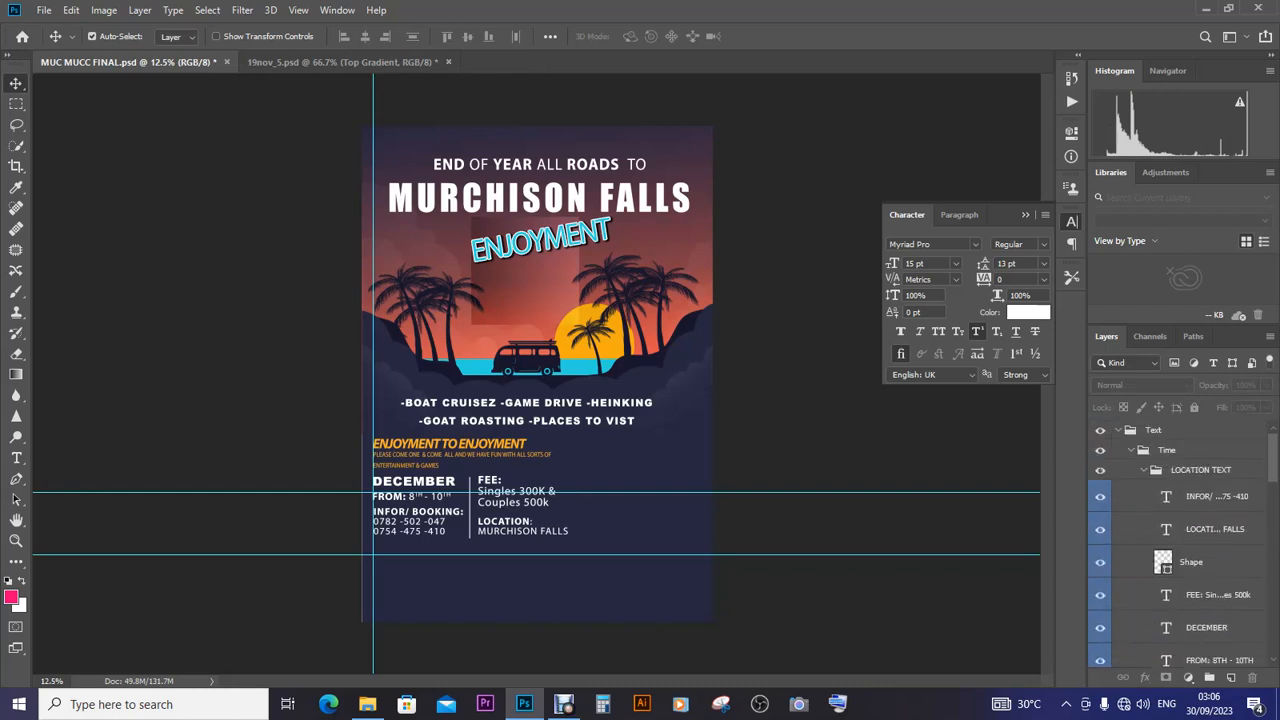
left_click(540, 165, "ctrl")
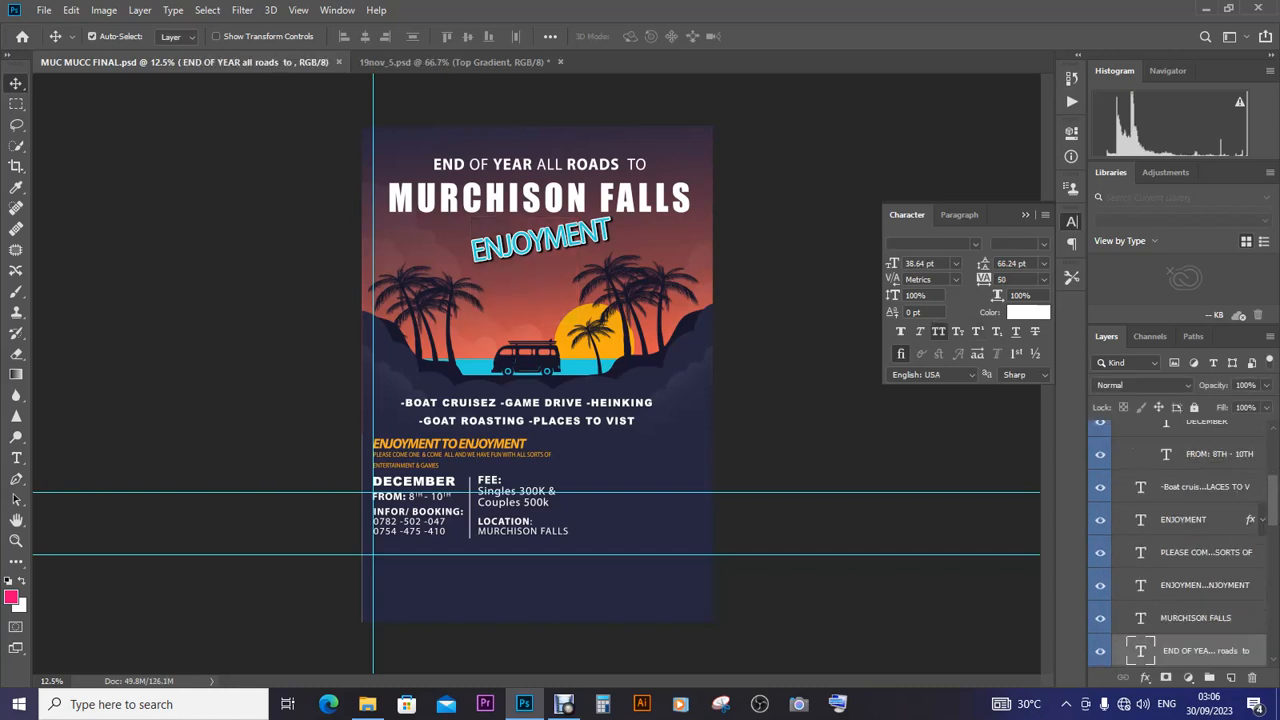
scroll(1180, 540, "down", 5)
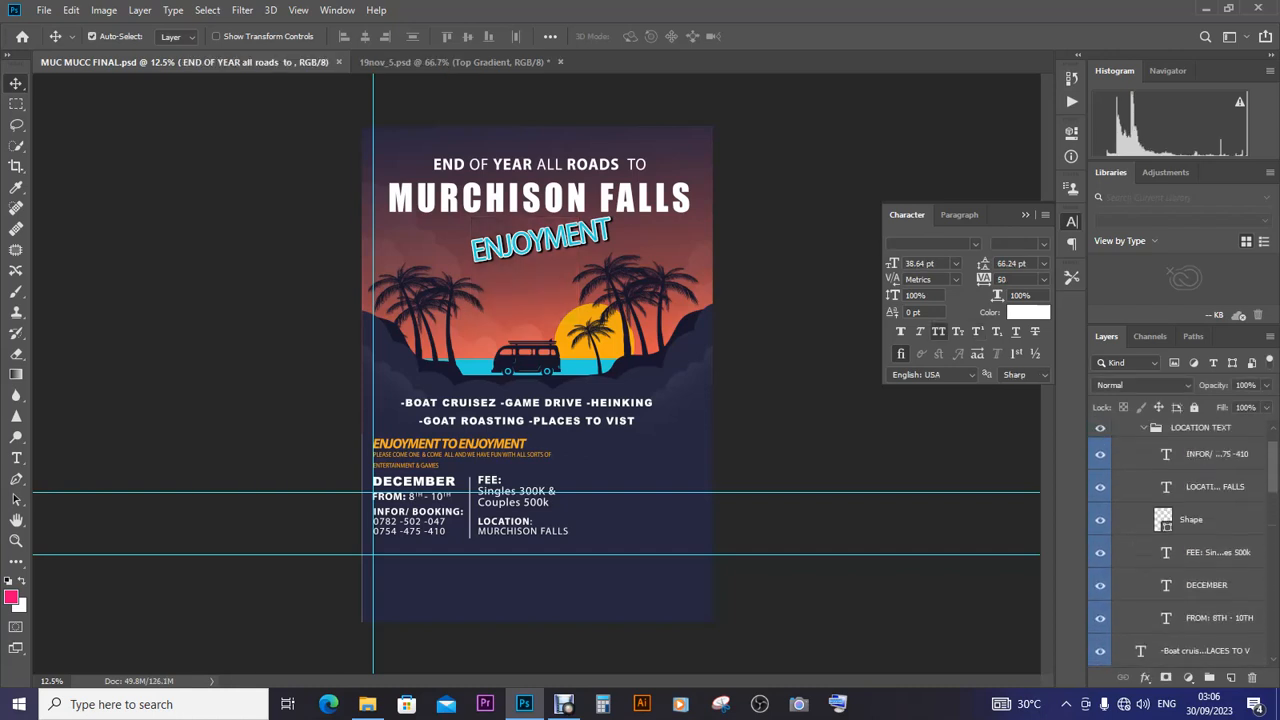
scroll(1180, 545, "down", 3)
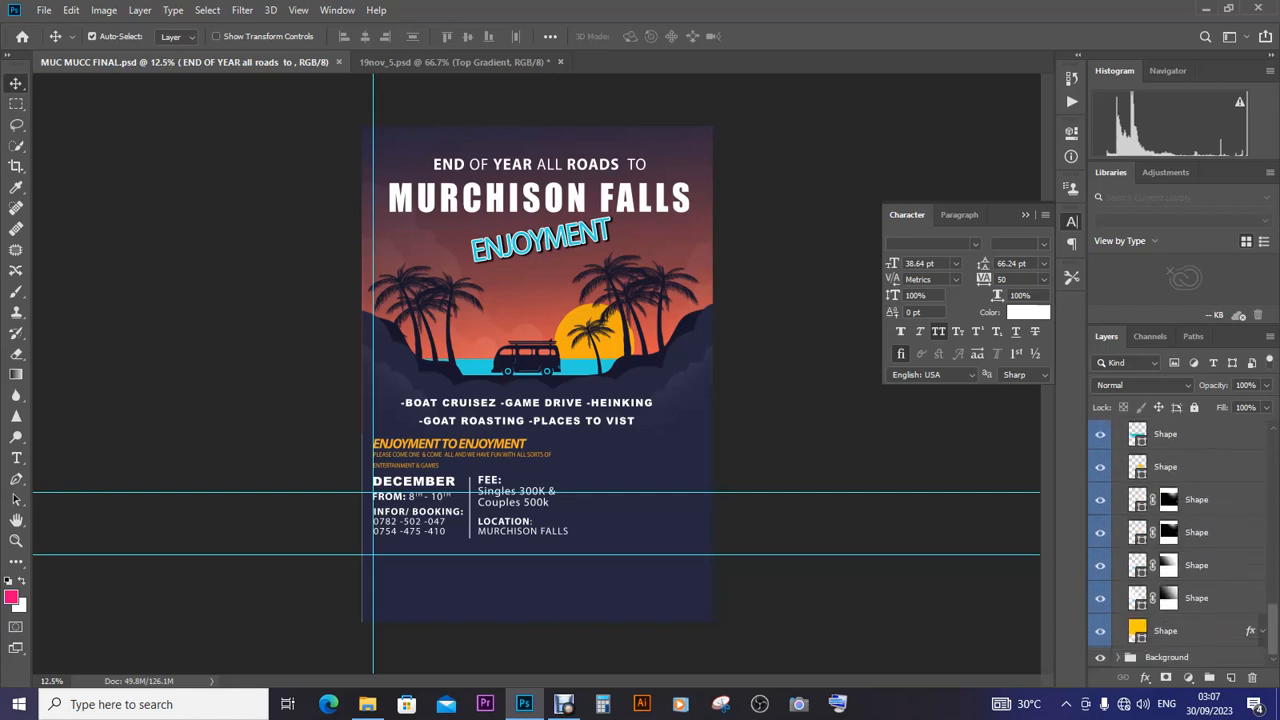
scroll(1180, 545, "up", 6)
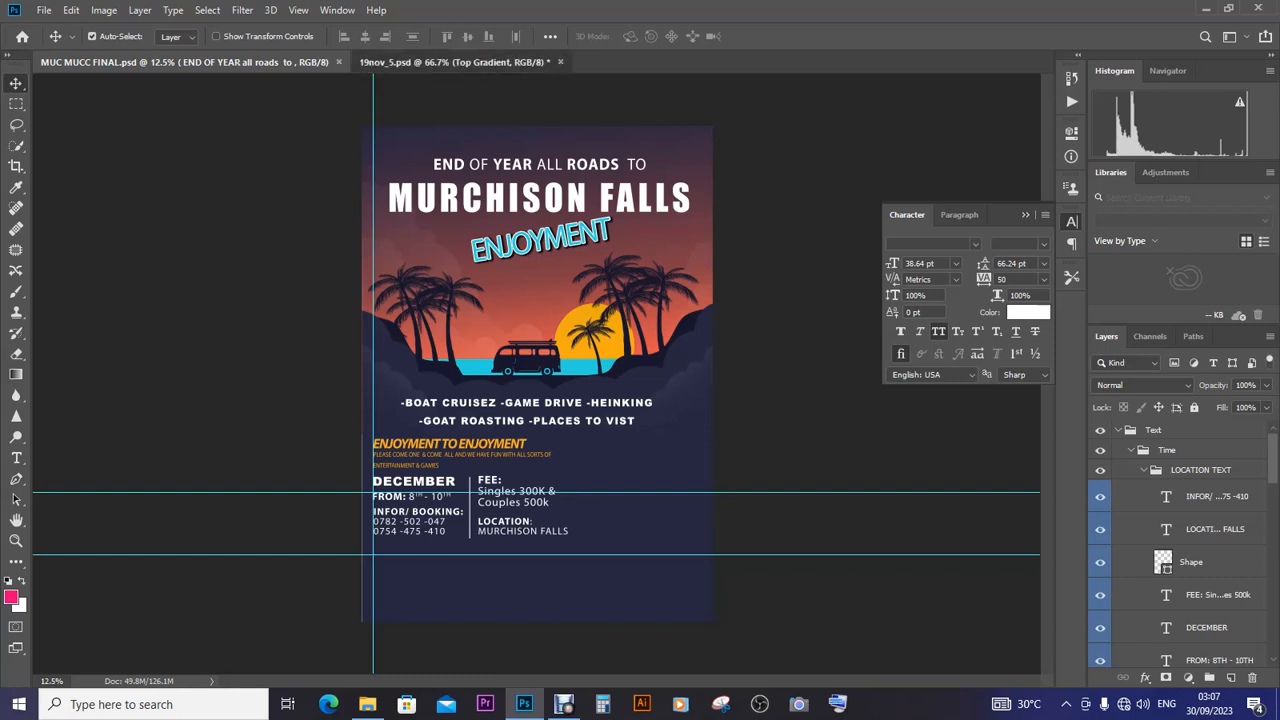
Return to the 19nov_5 document and try to move the Shape 1 brush stroke on the canvas
left_click(454, 62)
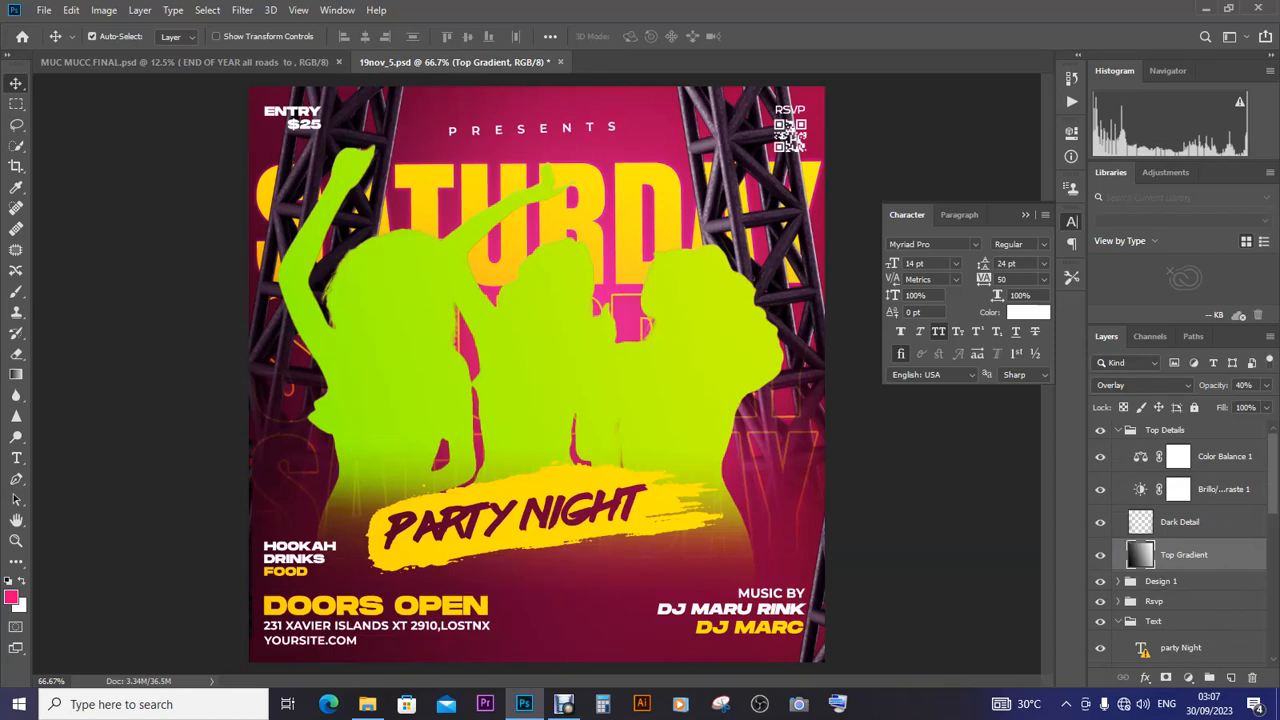
scroll(1180, 540, "down", 3)
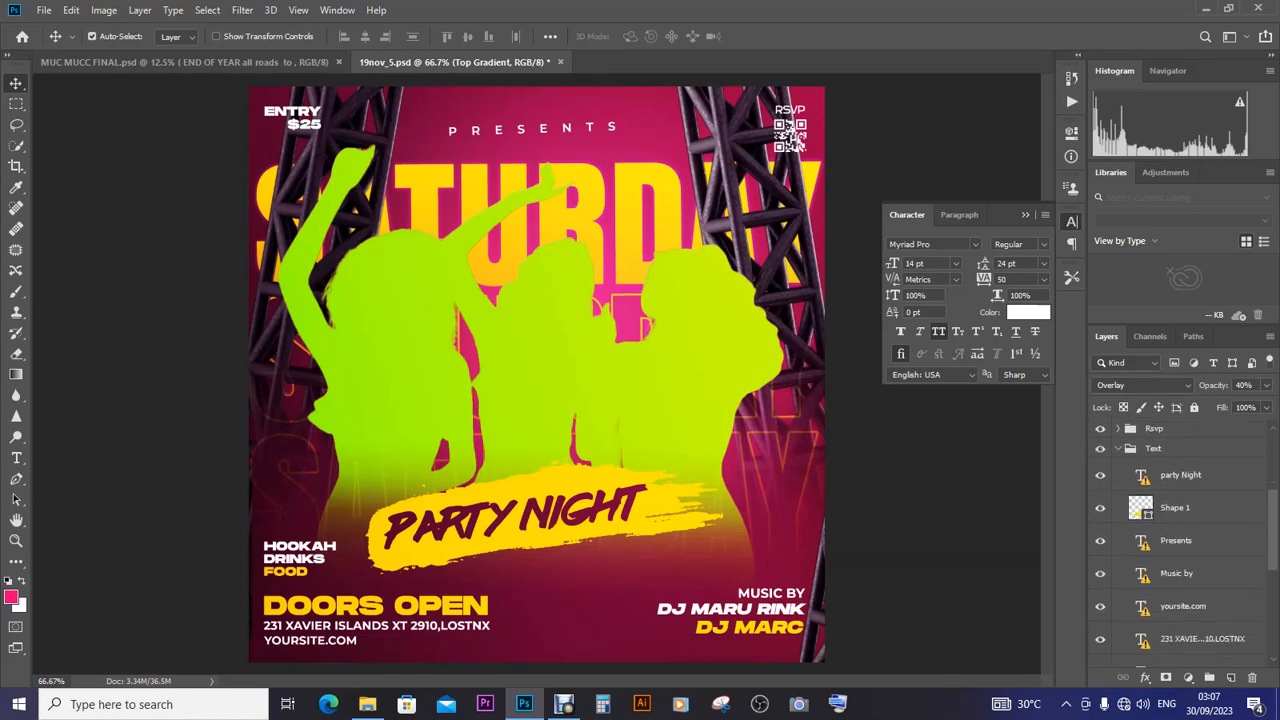
left_click(1176, 508)
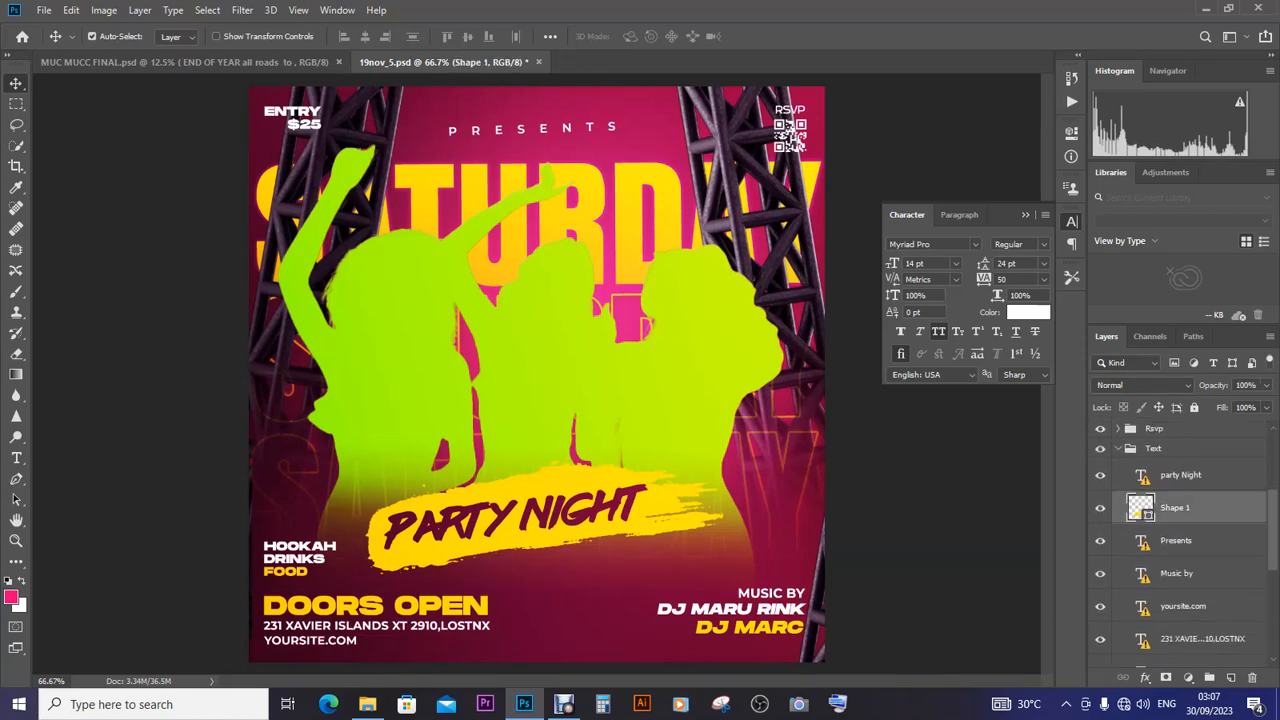
left_click_drag(660, 510, 662, 489)
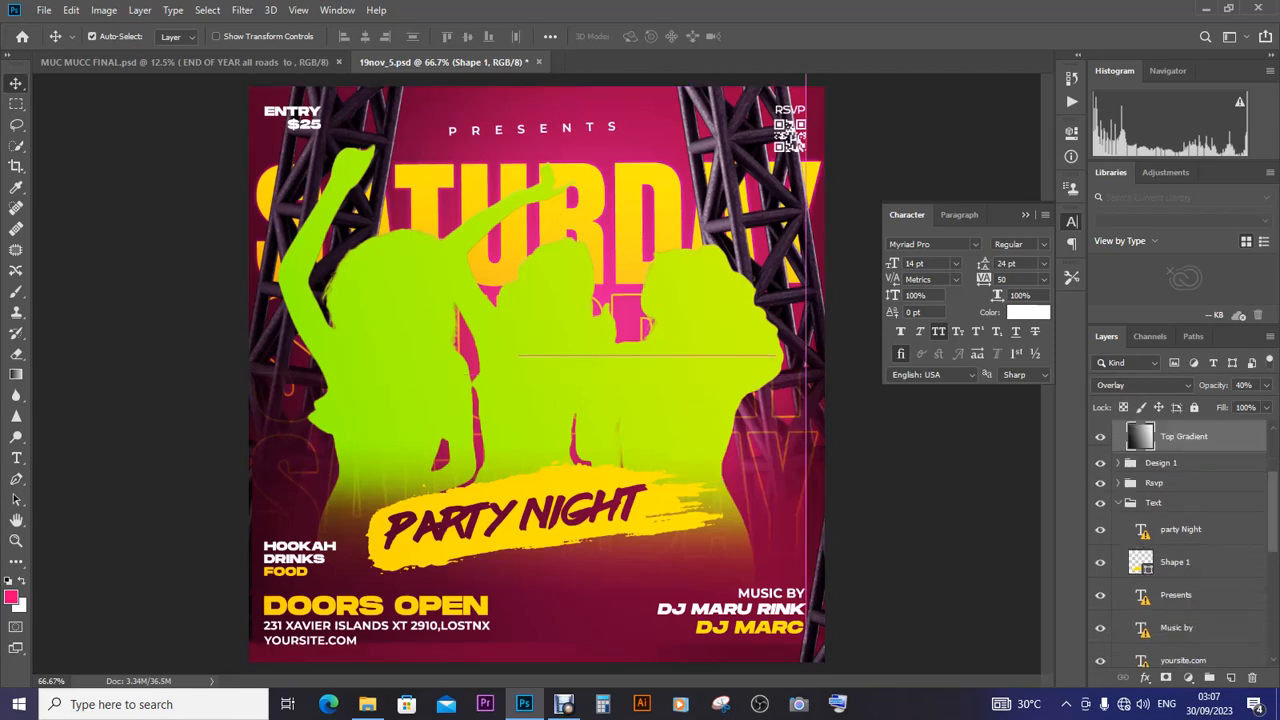
left_click(1176, 562)
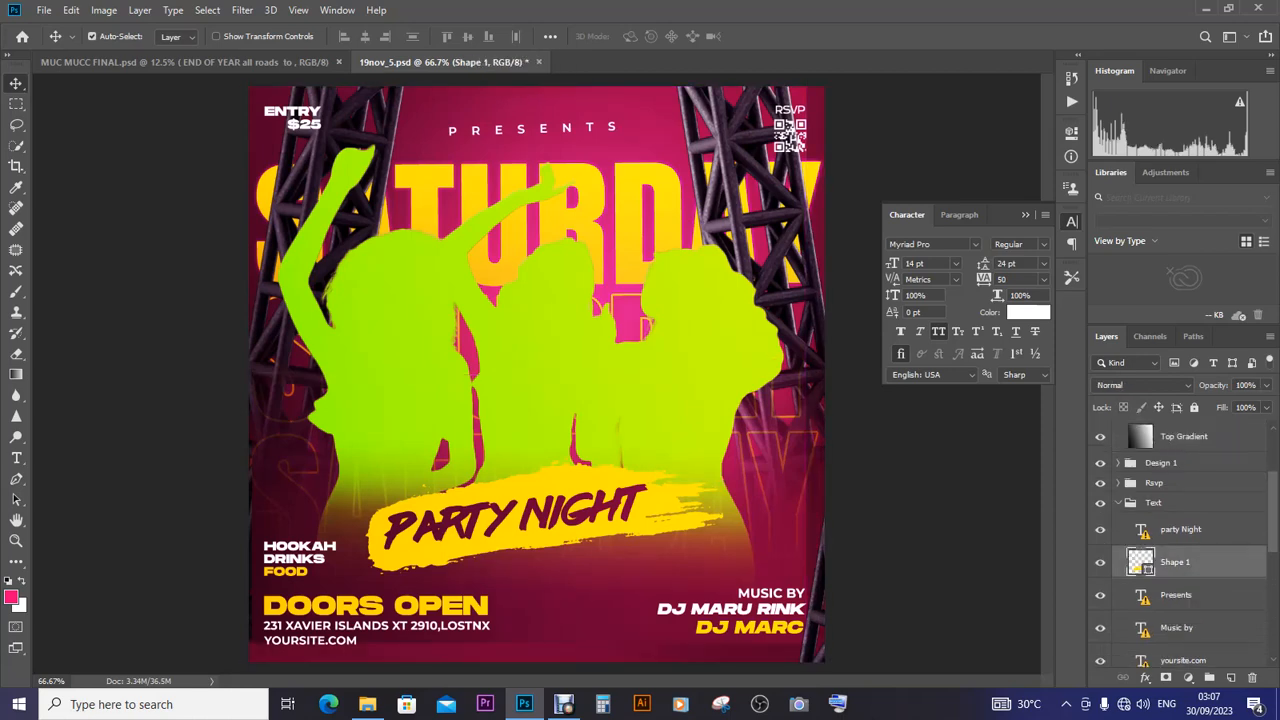
left_click_drag(652, 430, 594, 458)
Hide the Top Gradient layer, the Design 1 and Rsvp groups, and the Text group's layers from Shape 1 through yoursite.com
left_click(1100, 437)
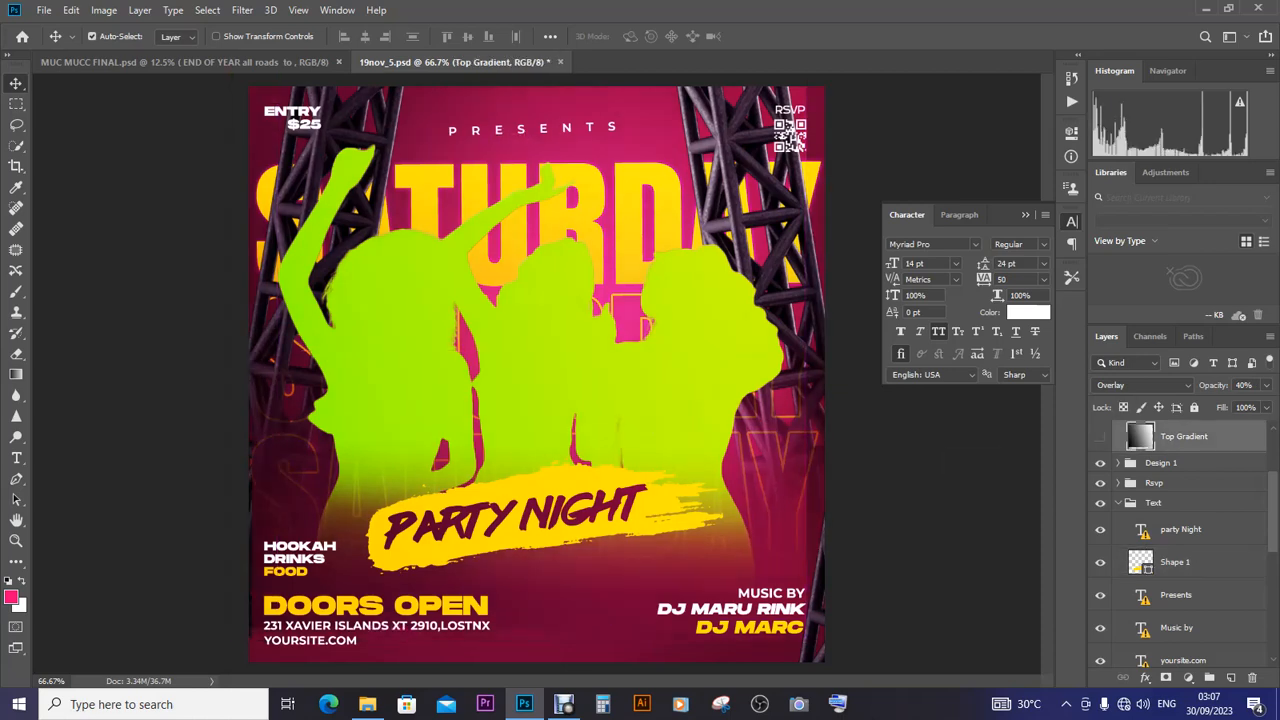
left_click(1100, 463)
left_click(1100, 483)
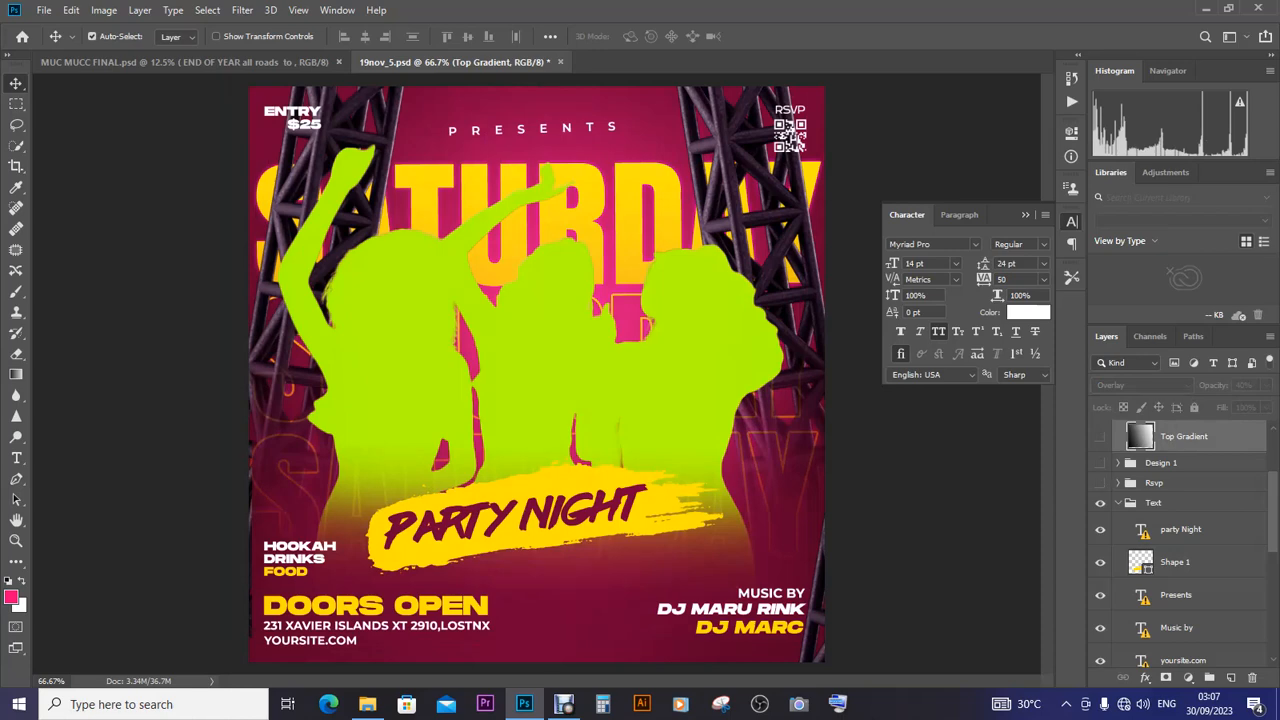
left_click(1100, 503)
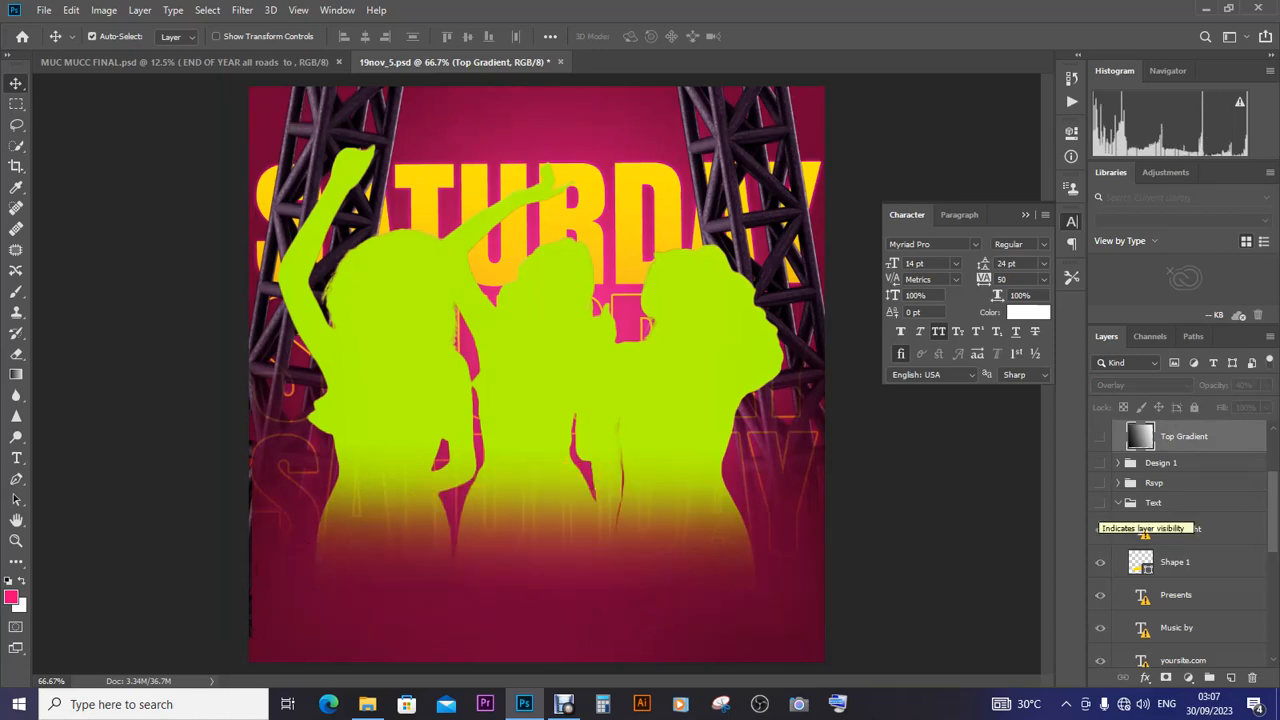
left_click(1200, 529)
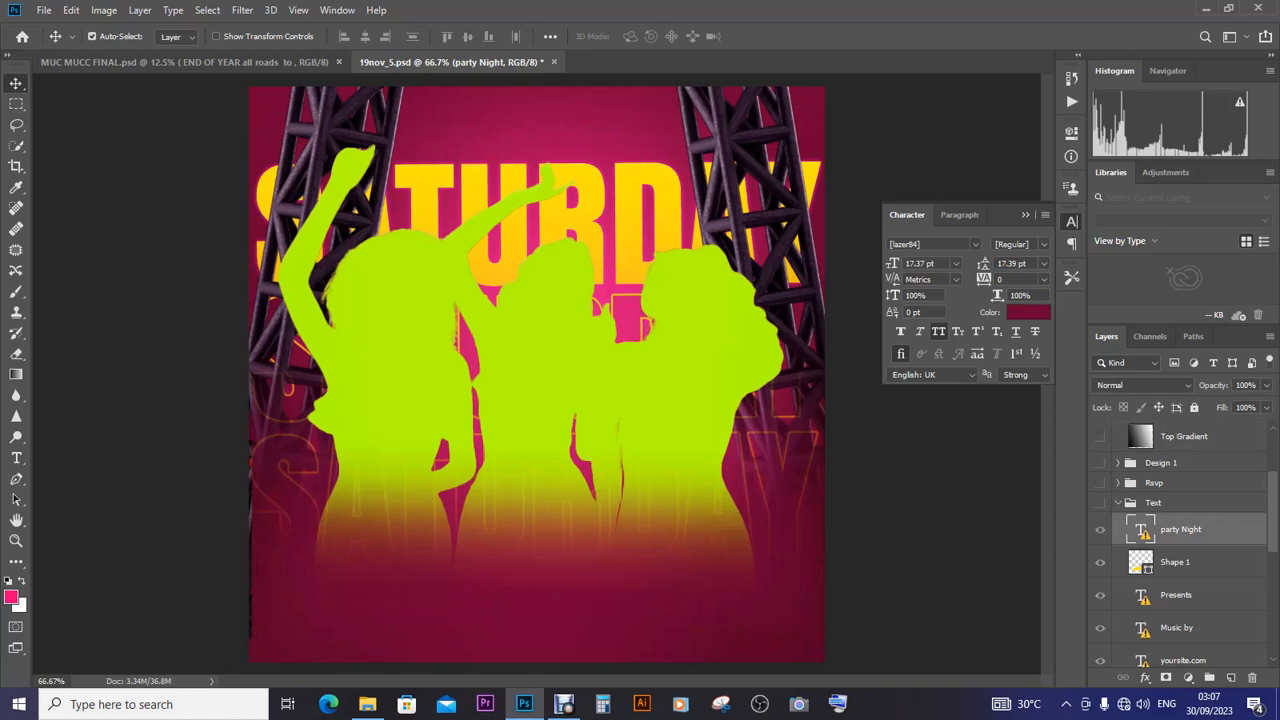
left_click(1100, 503)
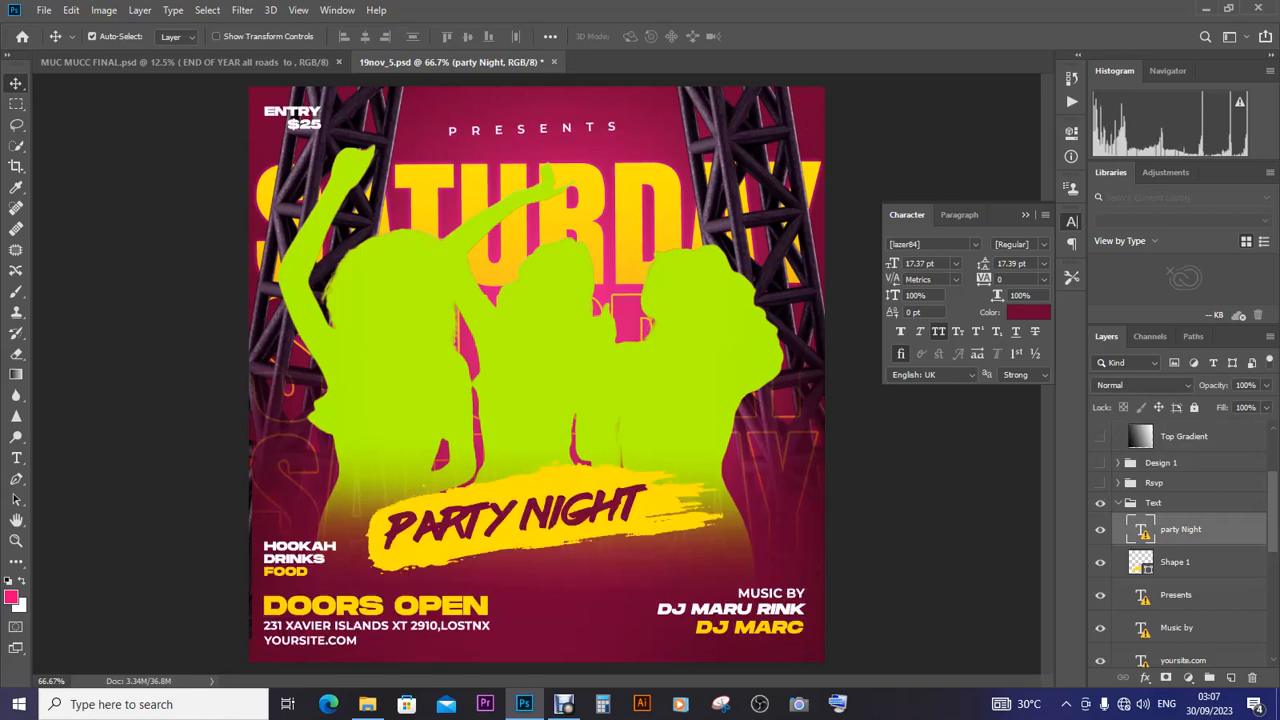
left_click_drag(1100, 562, 1100, 660)
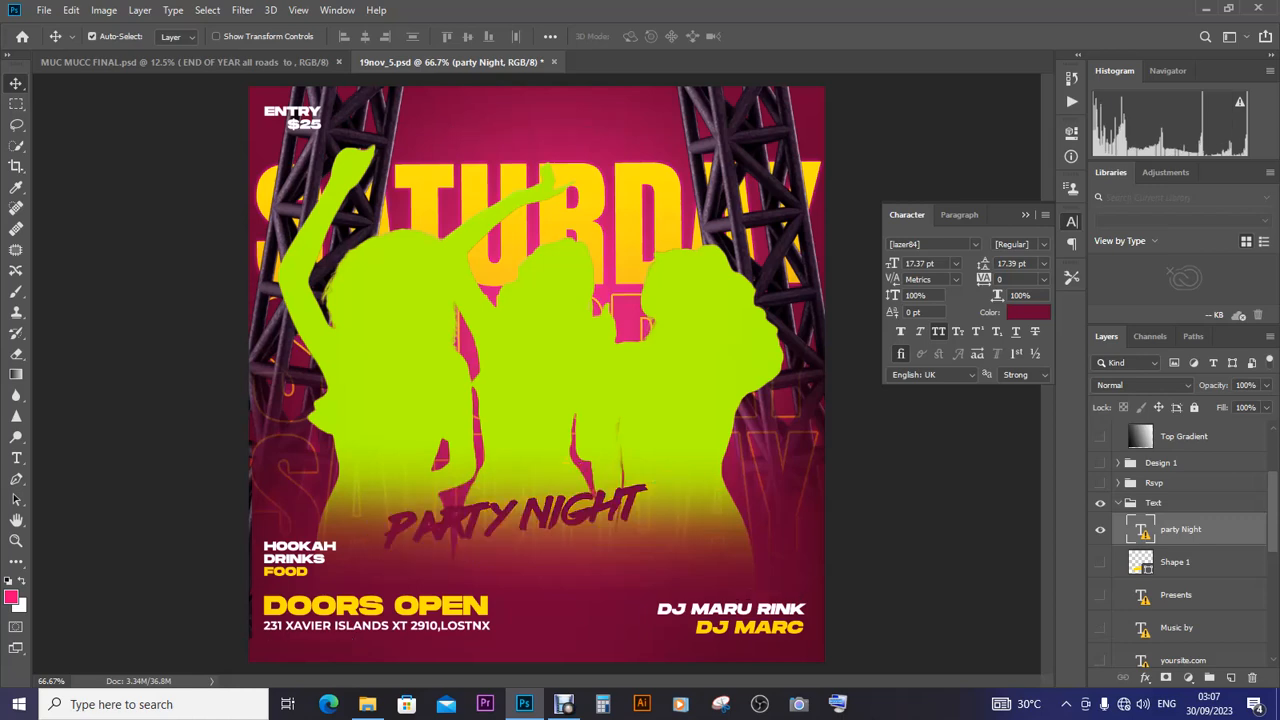
Move the party Night and Shape 1 layers out of the Text group, and hide party Night and the Text group
left_click_drag(1180, 529, 1175, 500)
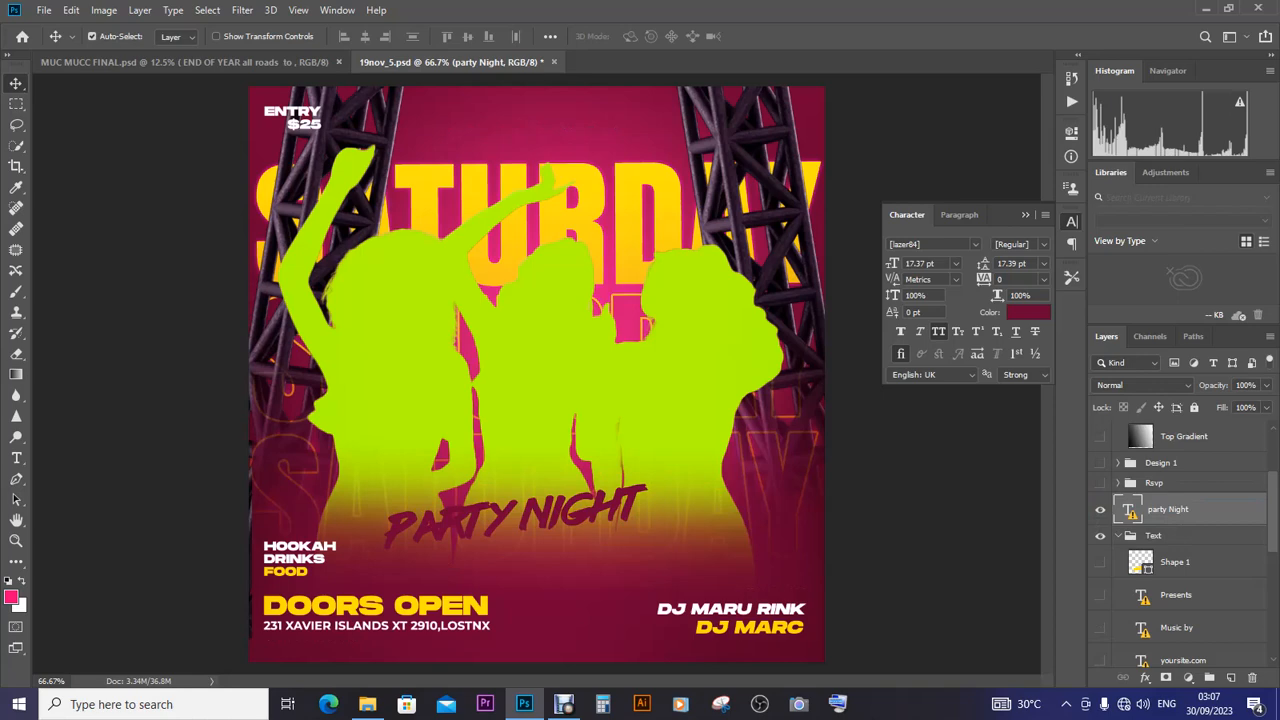
left_click_drag(1165, 562, 1128, 511)
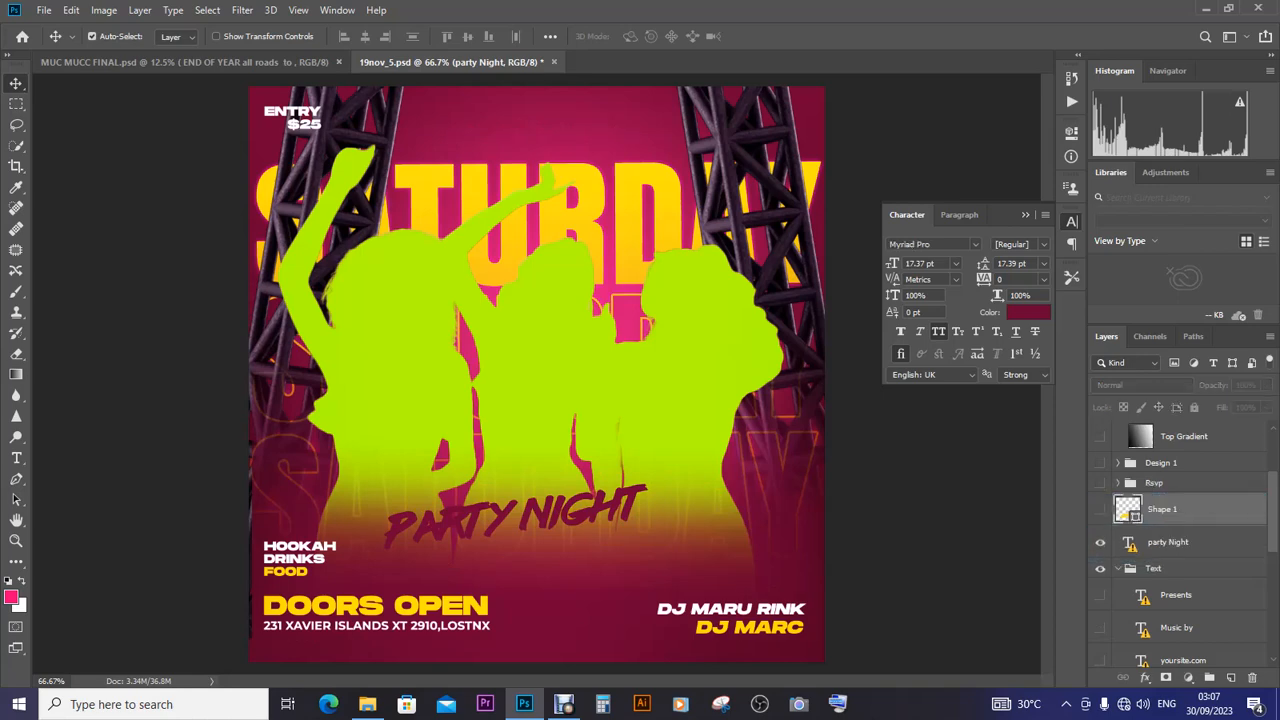
left_click(1100, 542)
left_click(1100, 568)
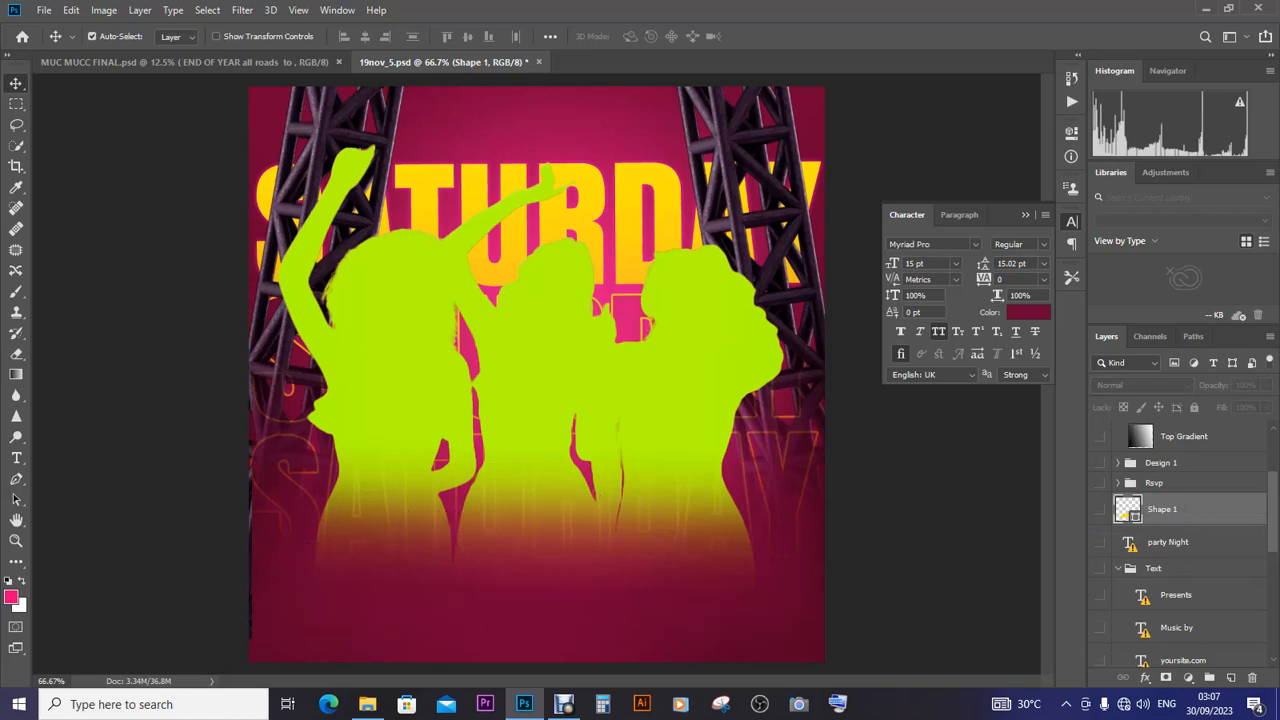
Place the Shape 1 layer above Top Gradient and make it visible
left_click_drag(1162, 509, 1160, 428)
left_click(1100, 436)
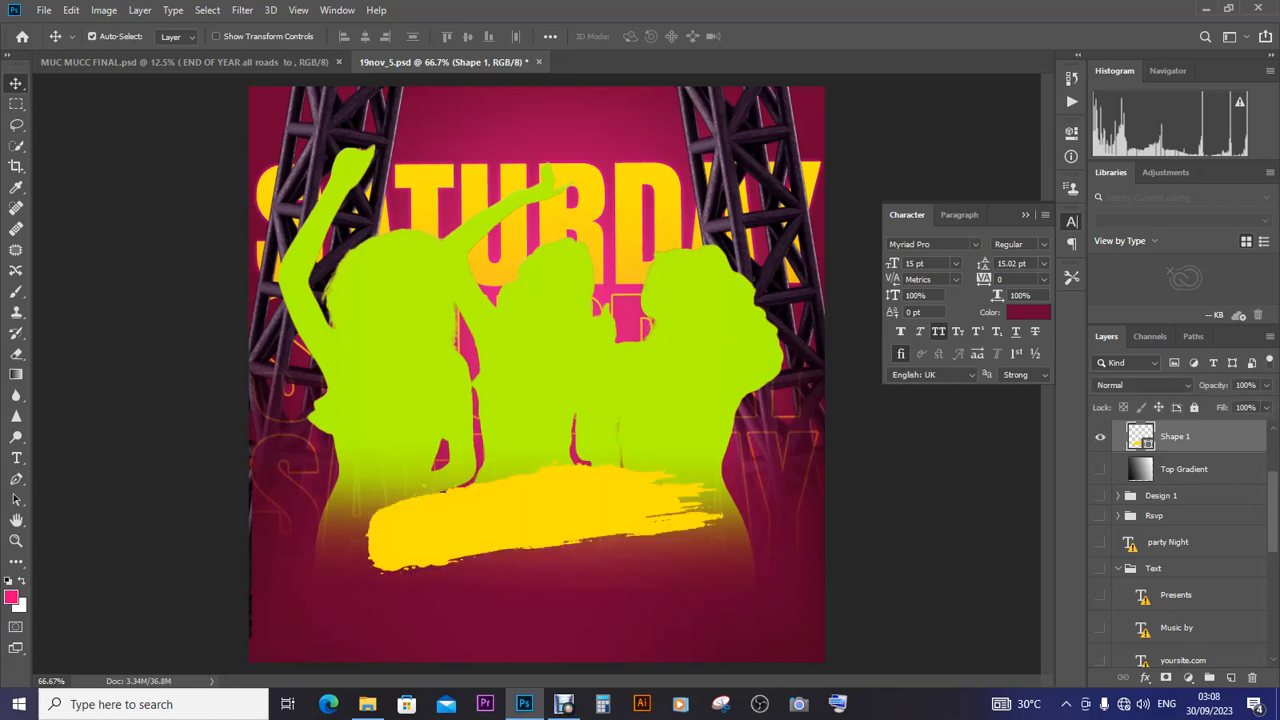
Copy the yellow brush stroke into the MUC MUCC FINAL flyer and close the 19nov_5 document
mouse_move(560, 520)
left_mouse_down()
mouse_move(429, 371)
mouse_move(370, 150)
mouse_move(378, 138)
mouse_move(250, 63)
mouse_move(450, 300)
left_mouse_up()
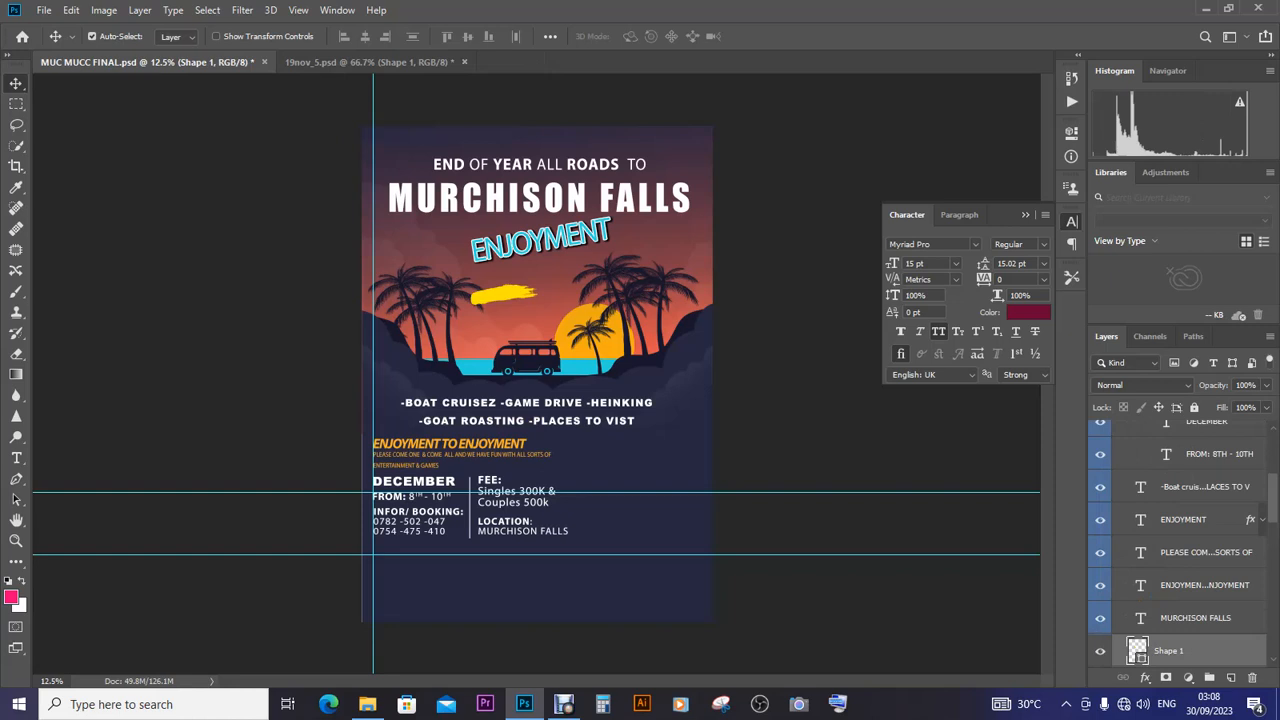
left_click(464, 62)
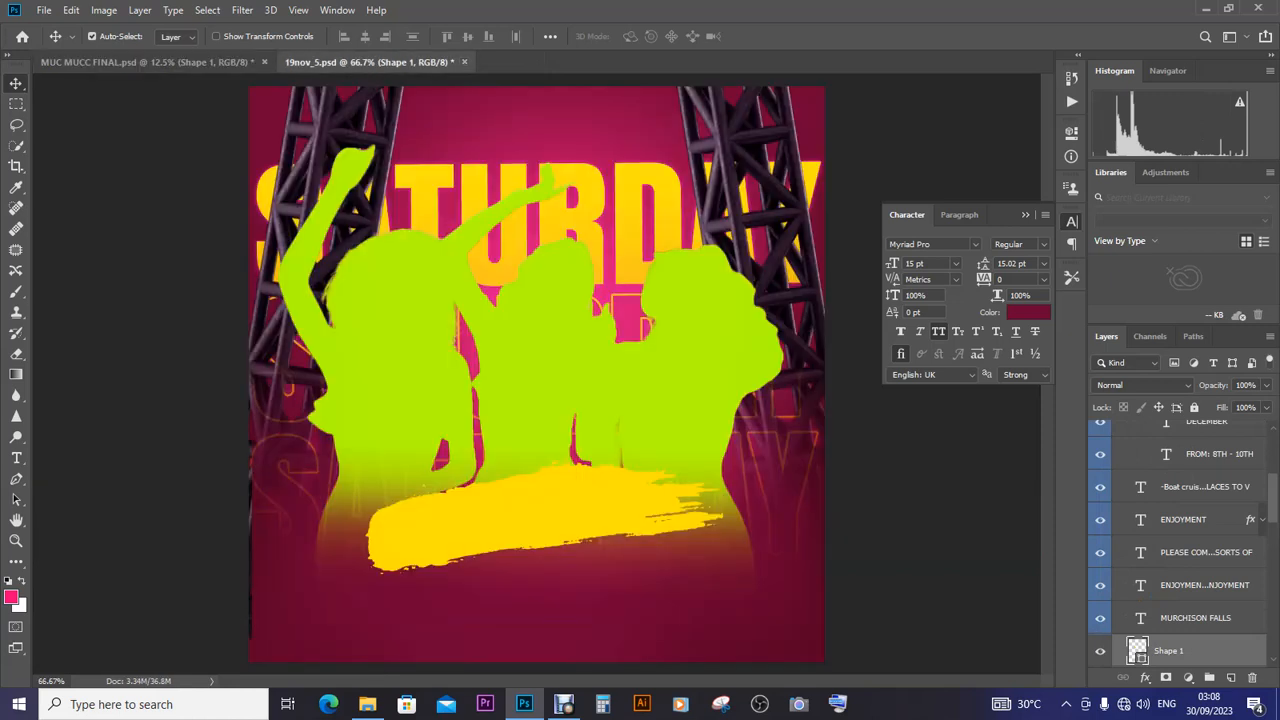
left_click(634, 267)
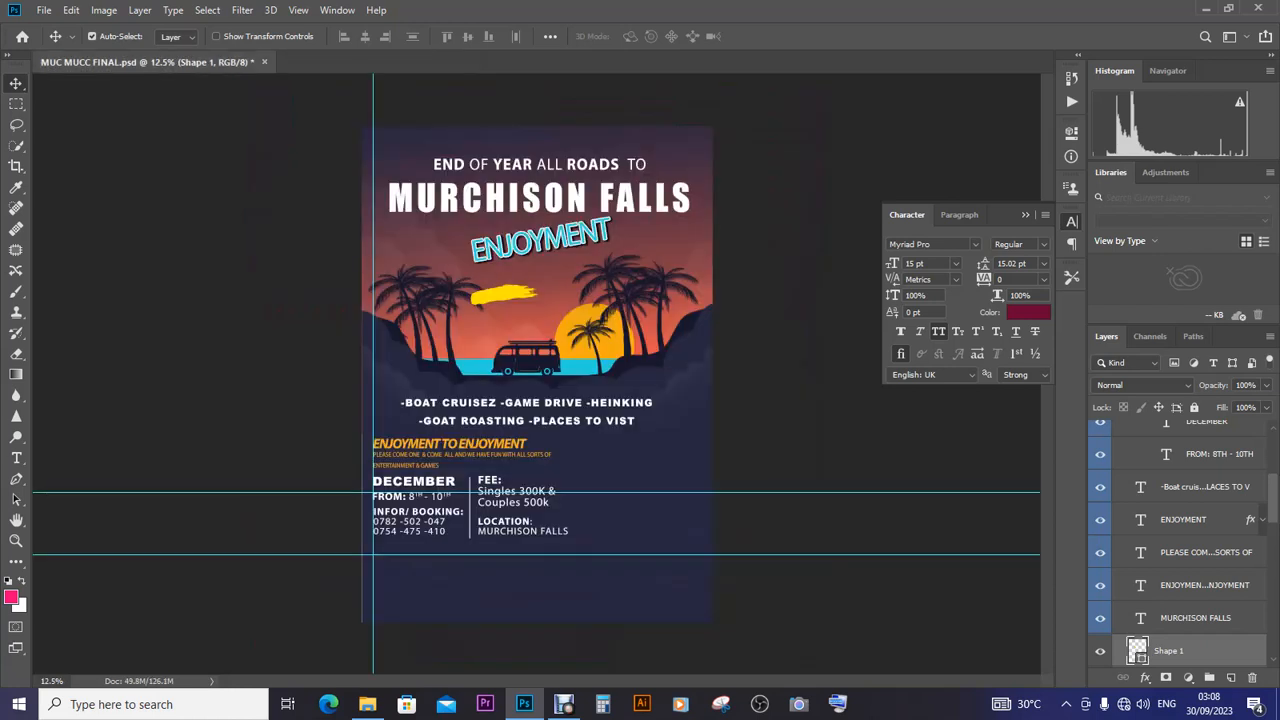
Save the flyer, and enlarge and reposition the Shape 1 brush stroke with Free Transform so it sits just below the ENJOYMENT text
key("ctrl")
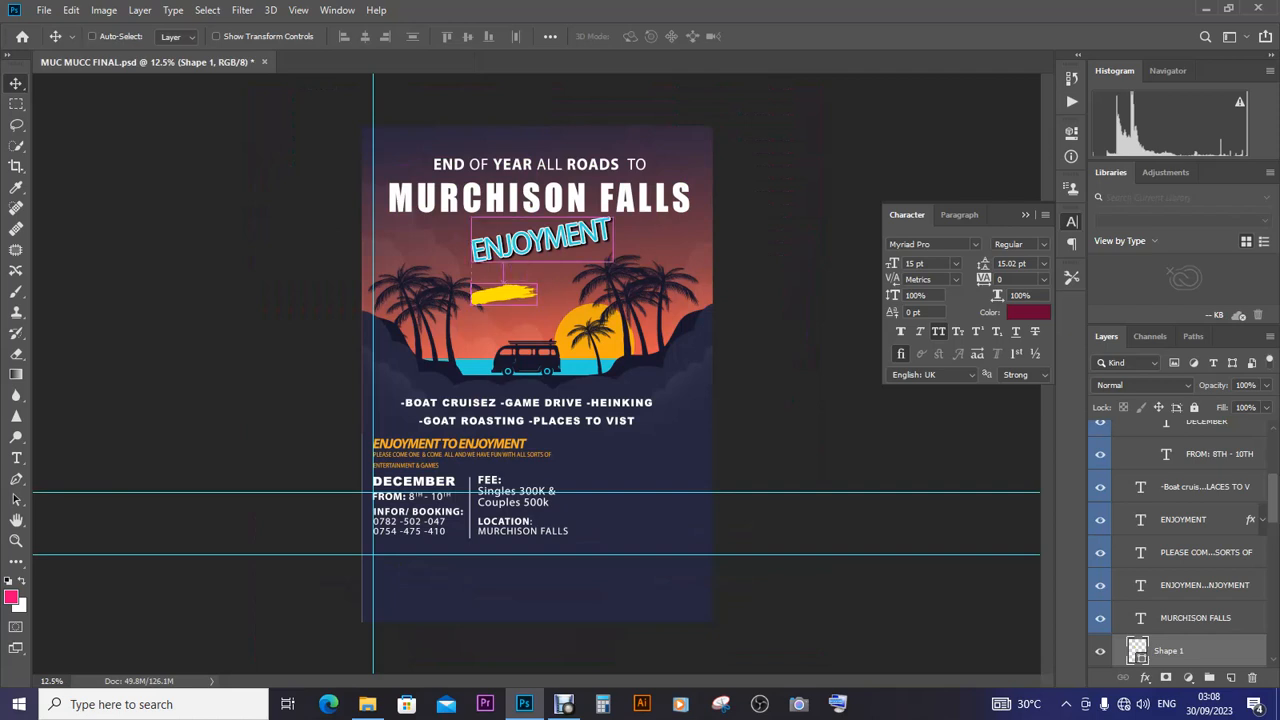
key("ctrl+s")
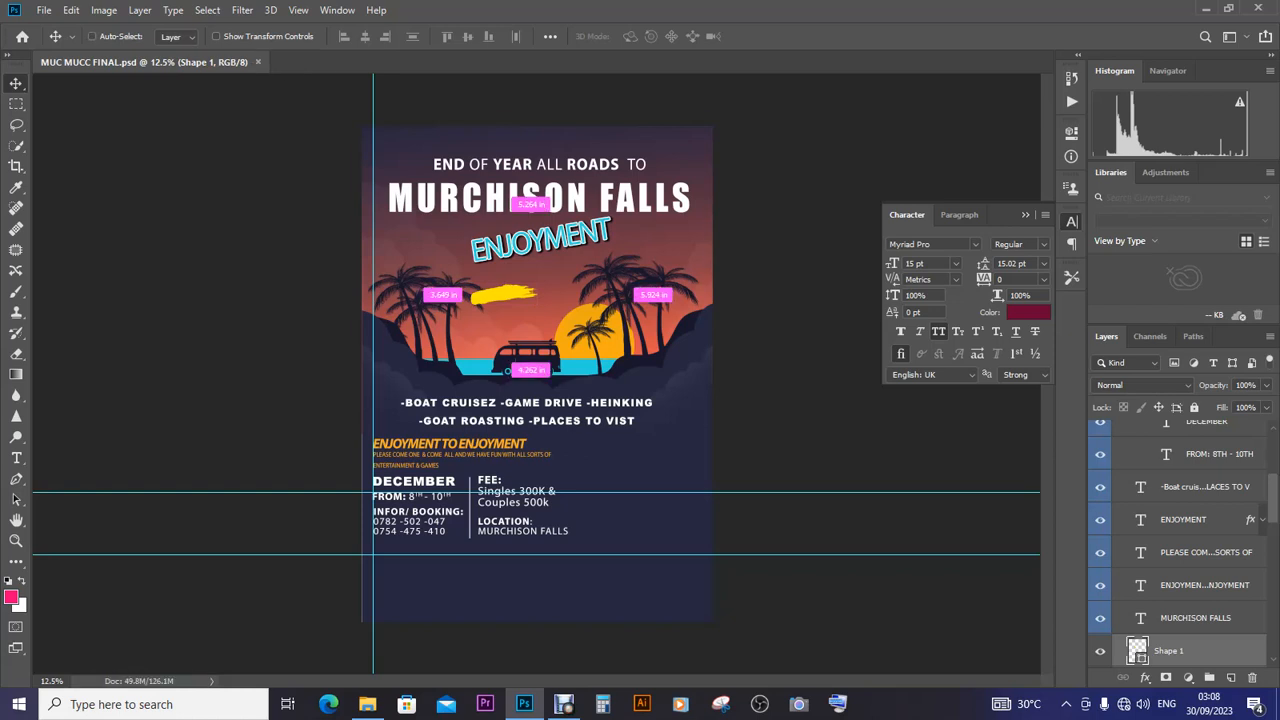
key("ctrl+t")
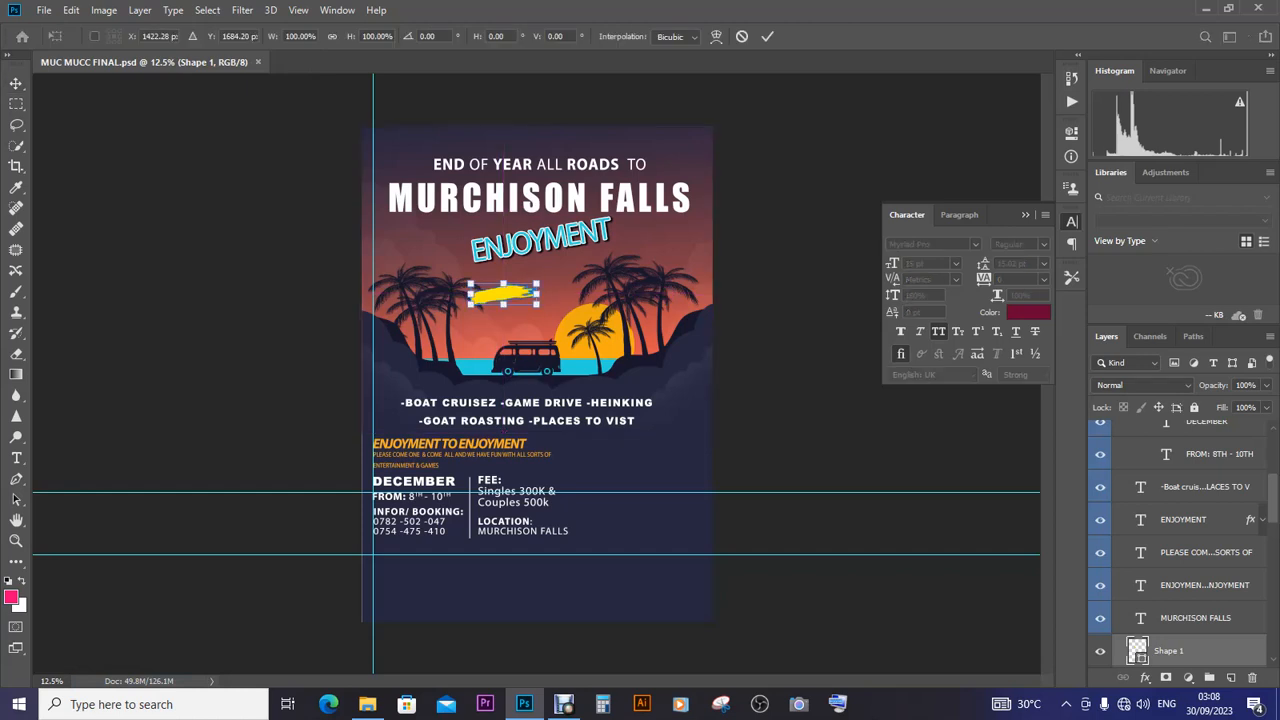
mouse_move(505, 293)
left_mouse_down()
mouse_move(625, 258)
mouse_move(550, 235)
mouse_move(676, 198)
mouse_move(616, 247)
mouse_move(629, 211)
mouse_move(616, 247)
left_mouse_up()
key("Return")
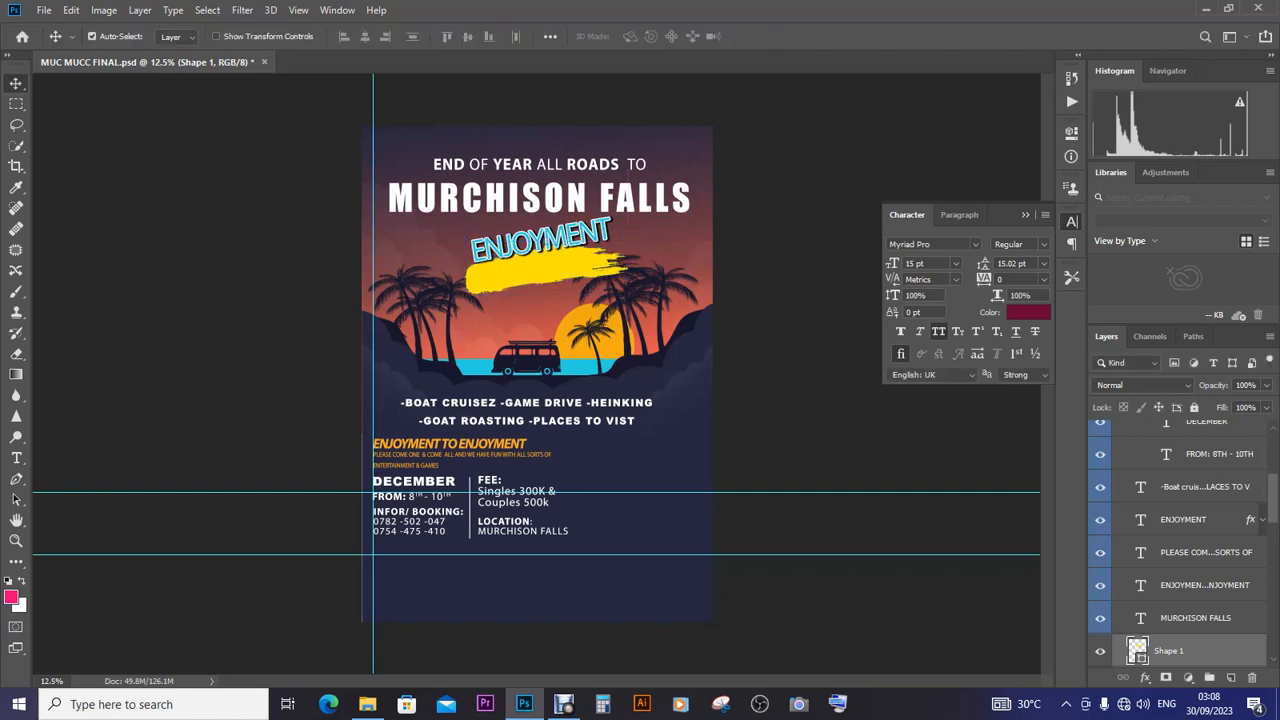
Move the ENJOYMENT text down onto the yellow brush stroke and scale it to about 77%
left_click(541, 242)
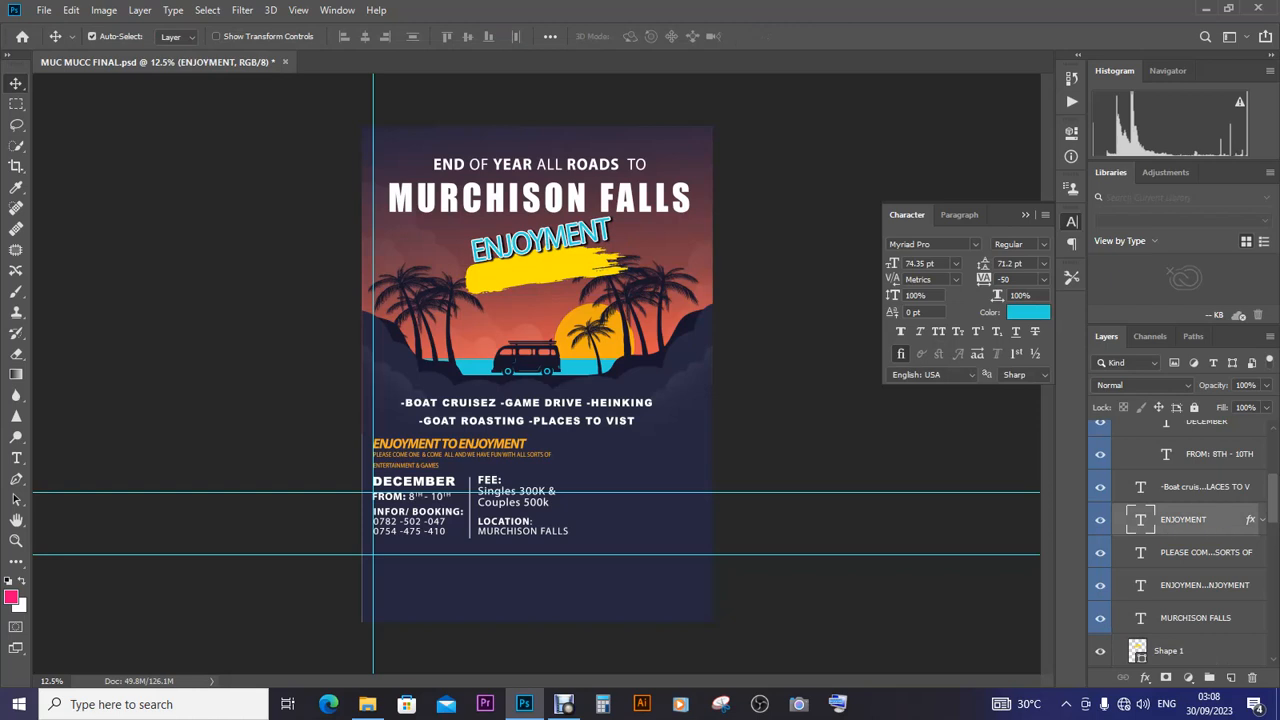
left_click_drag(560, 240, 560, 263)
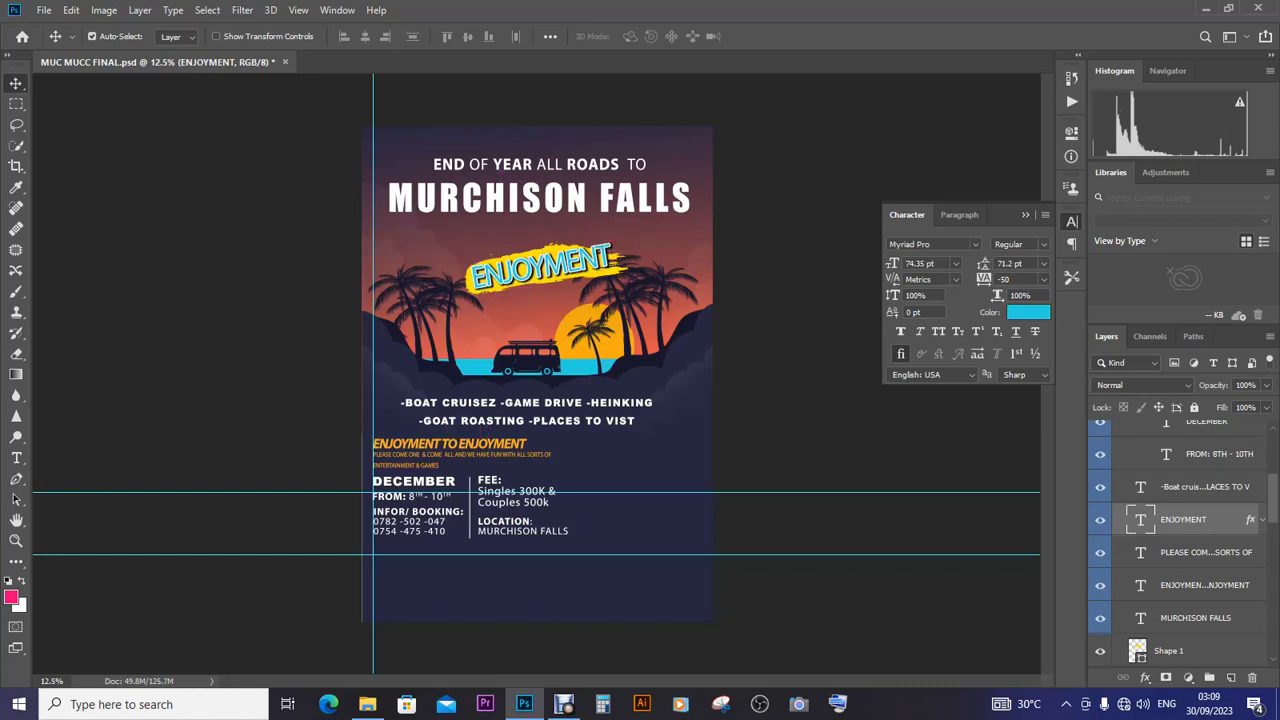
key("ctrl+t")
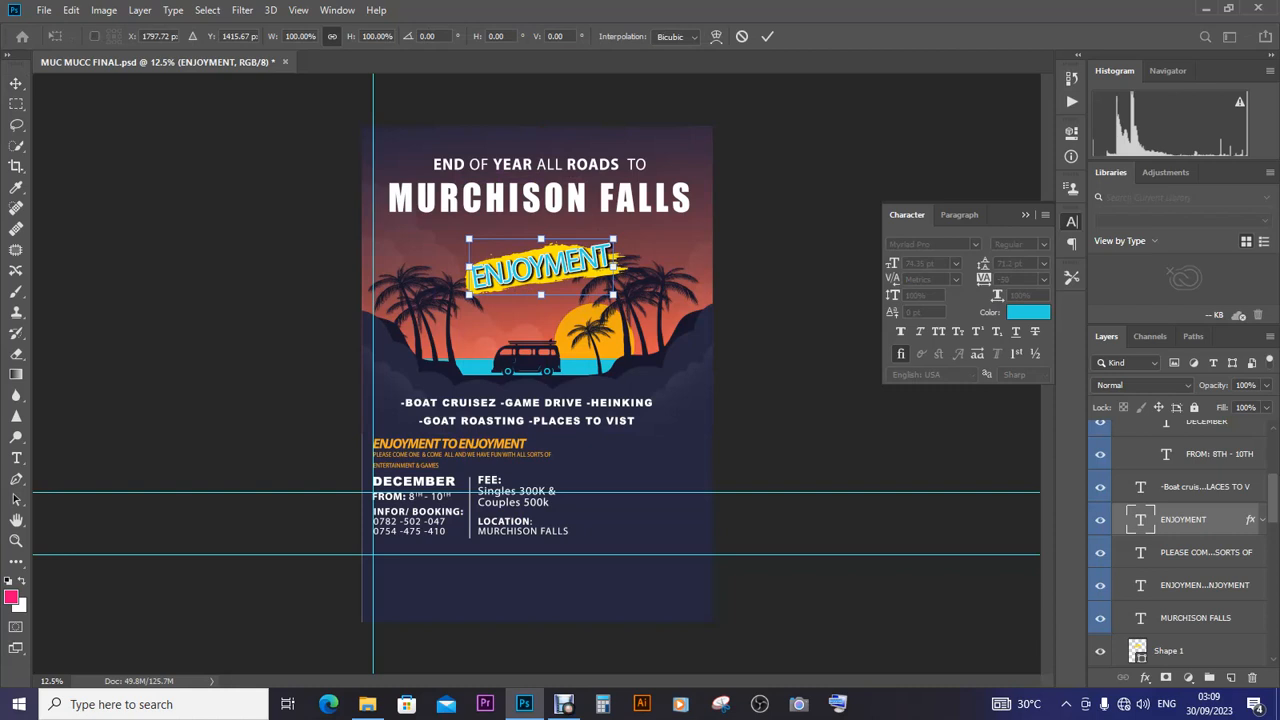
left_click_drag(613, 239, 580, 252)
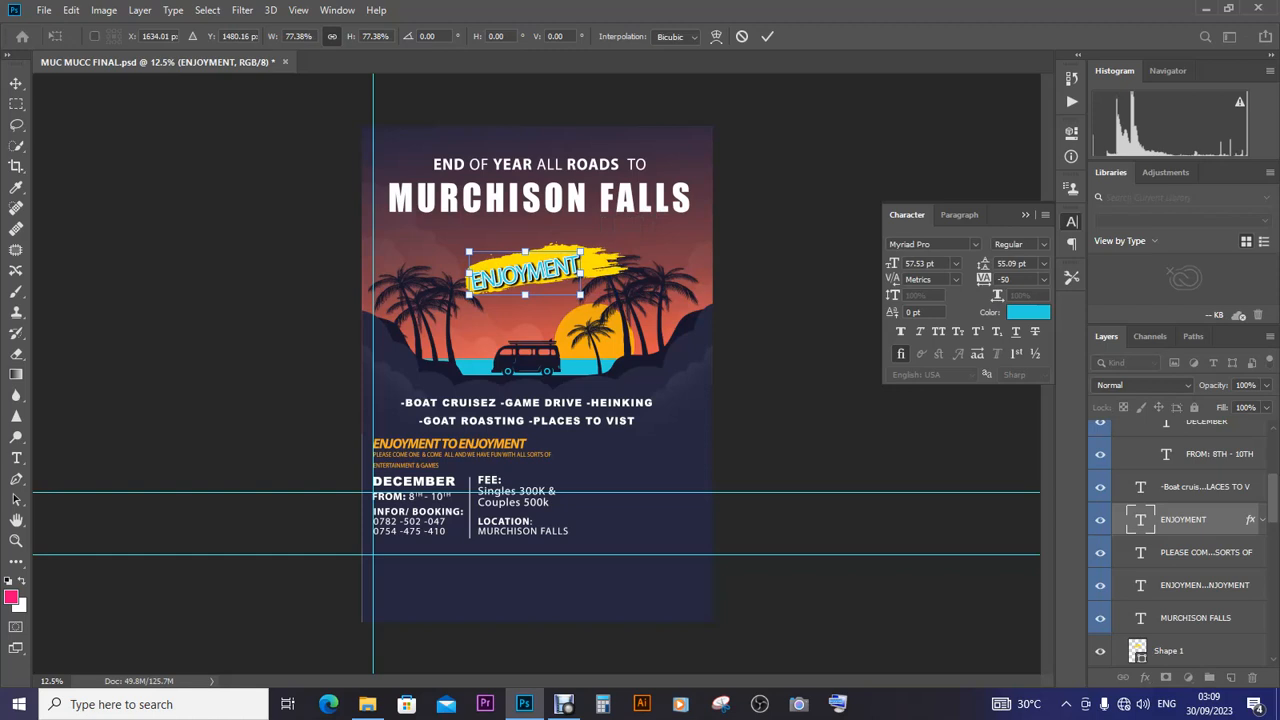
Set the tracking of the whole ENJOYMENT text to 170
left_click(16, 457)
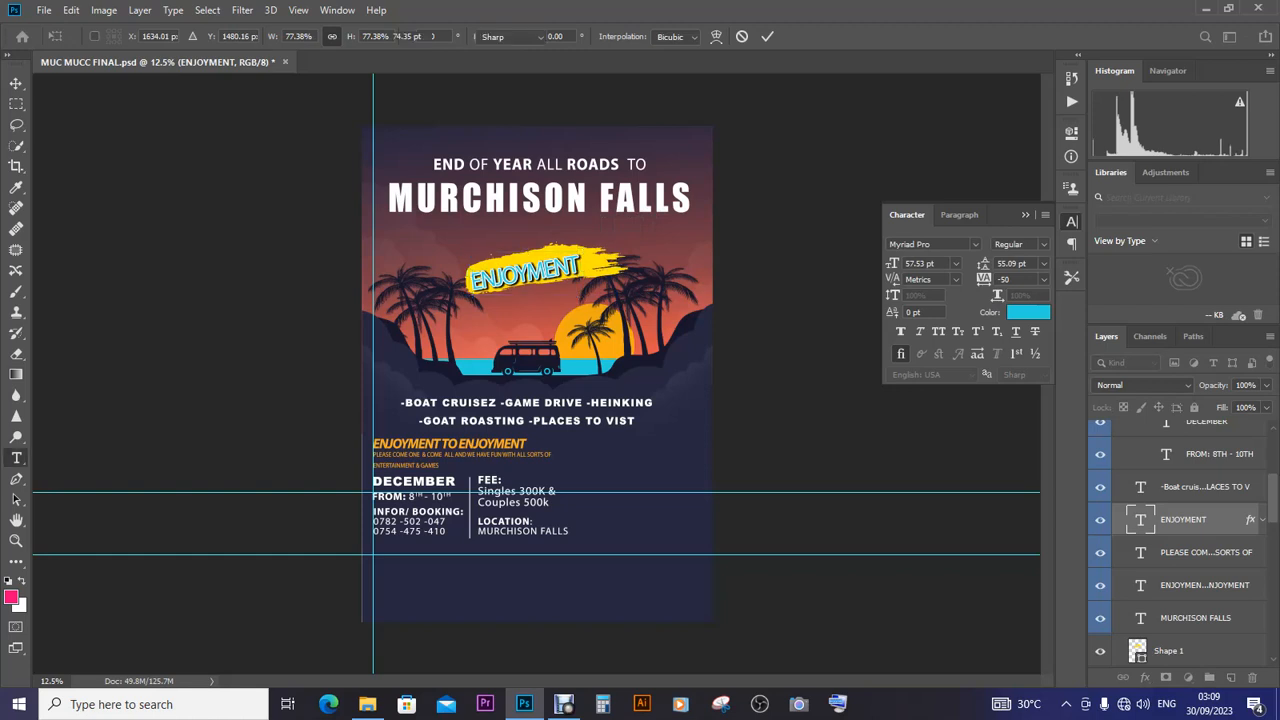
left_click(518, 274)
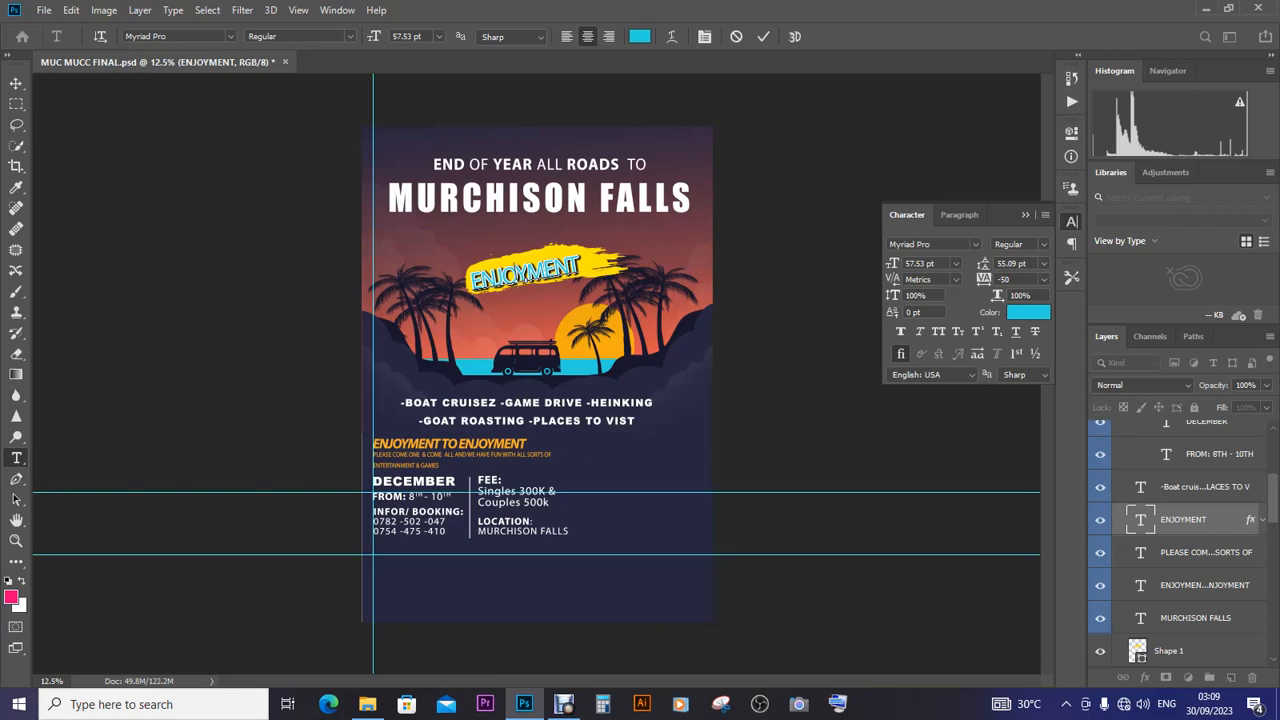
key("ctrl+a")
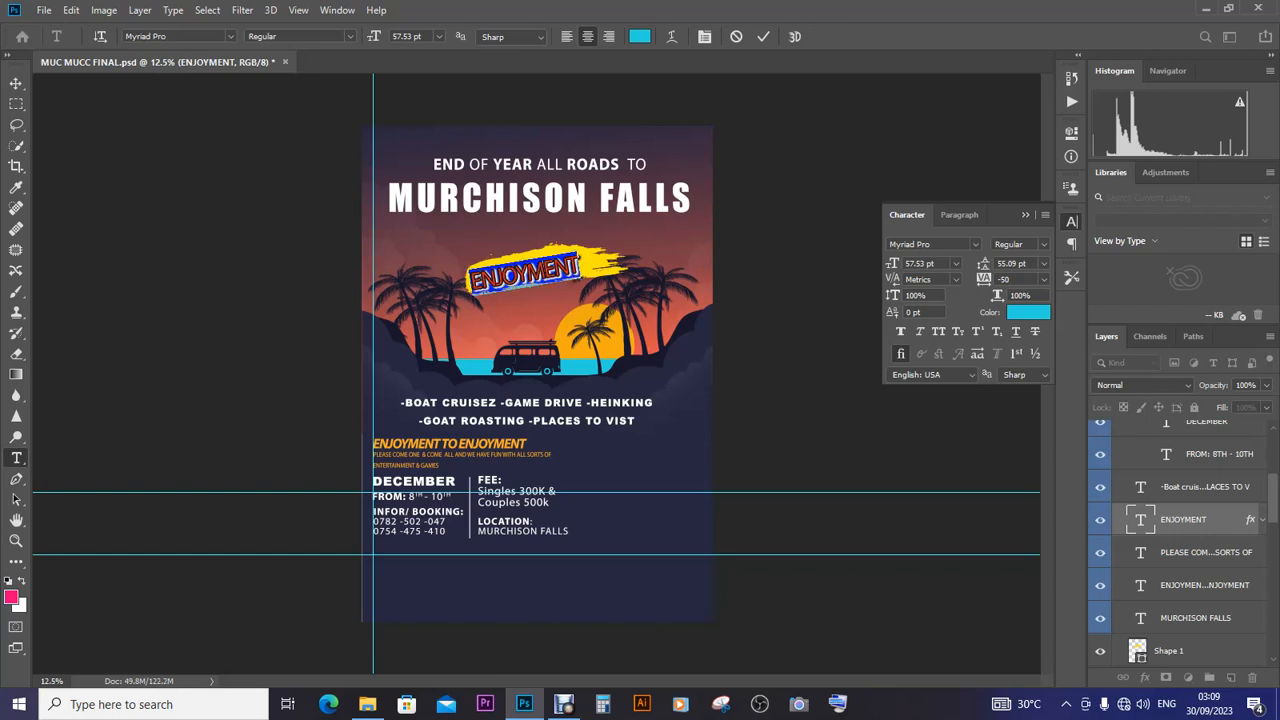
mouse_move(984, 279)
left_mouse_down()
mouse_move(1012, 279)
mouse_move(1000, 279)
left_mouse_up()
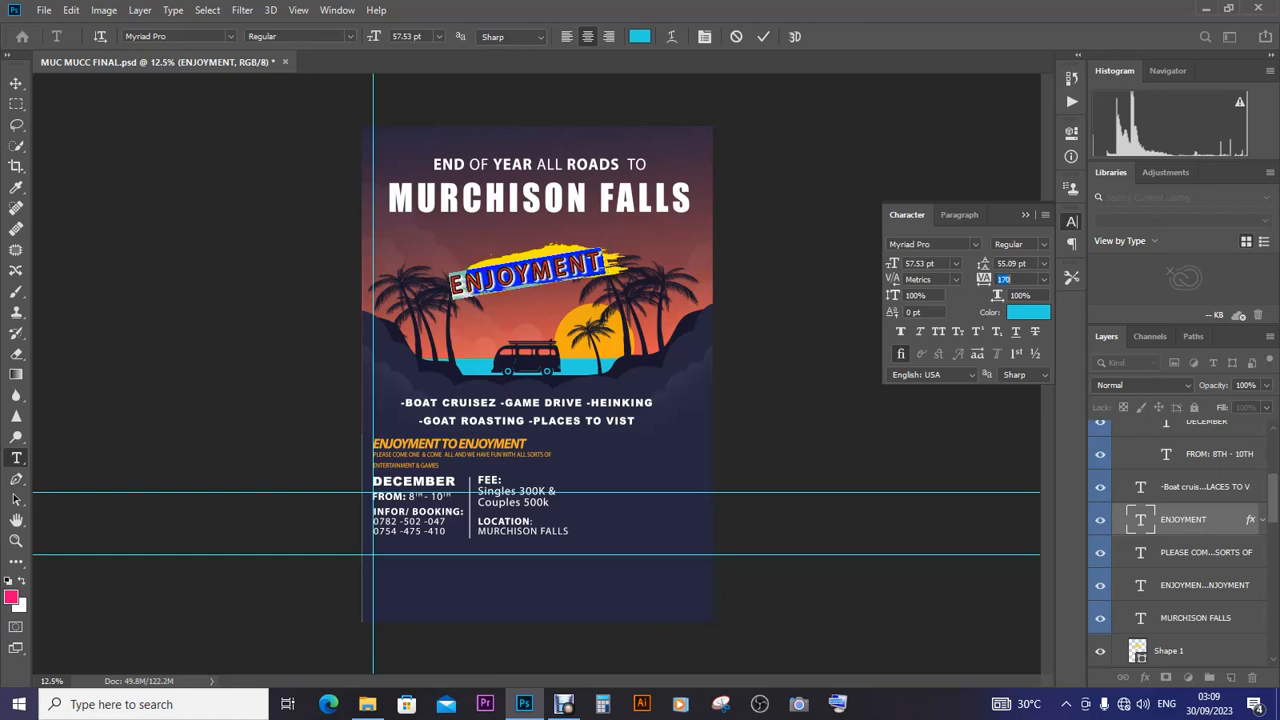
left_click(16, 83)
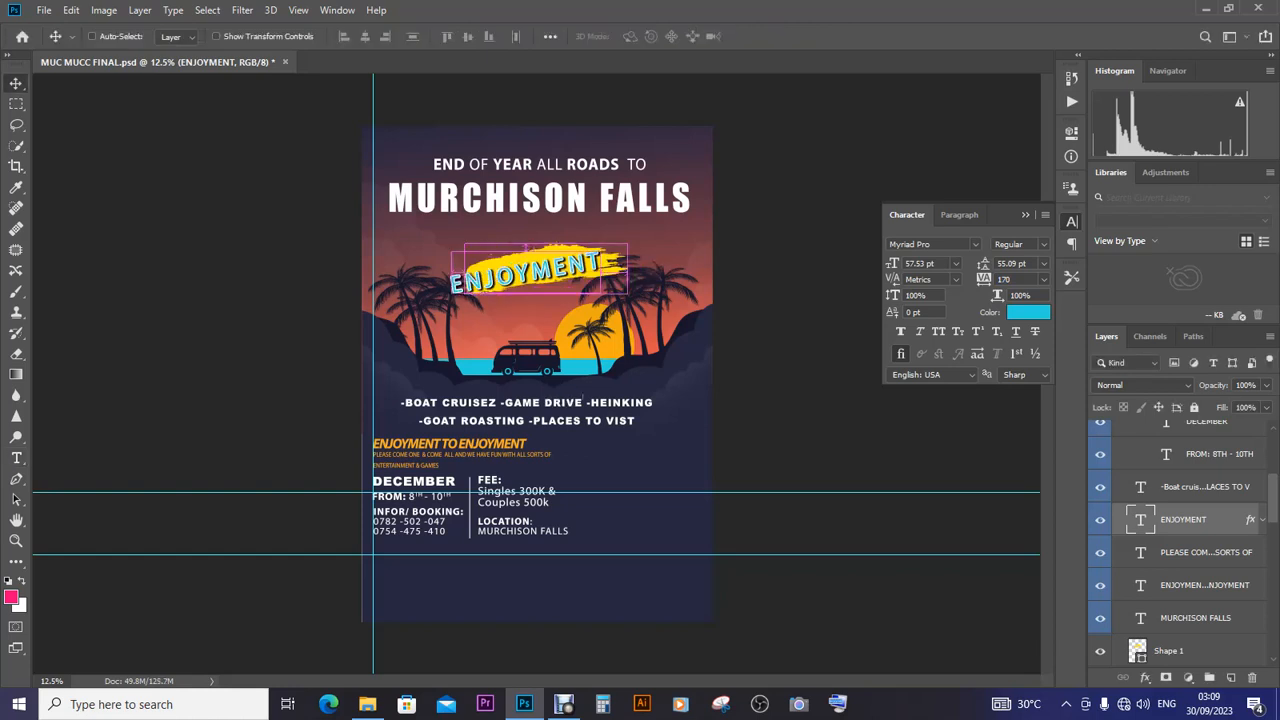
Rotate the ENJOYMENT text slightly counterclockwise to follow the slant of the brush stroke
key("ctrl+t")
left_click_drag(617, 246, 614, 238)
key("Return")
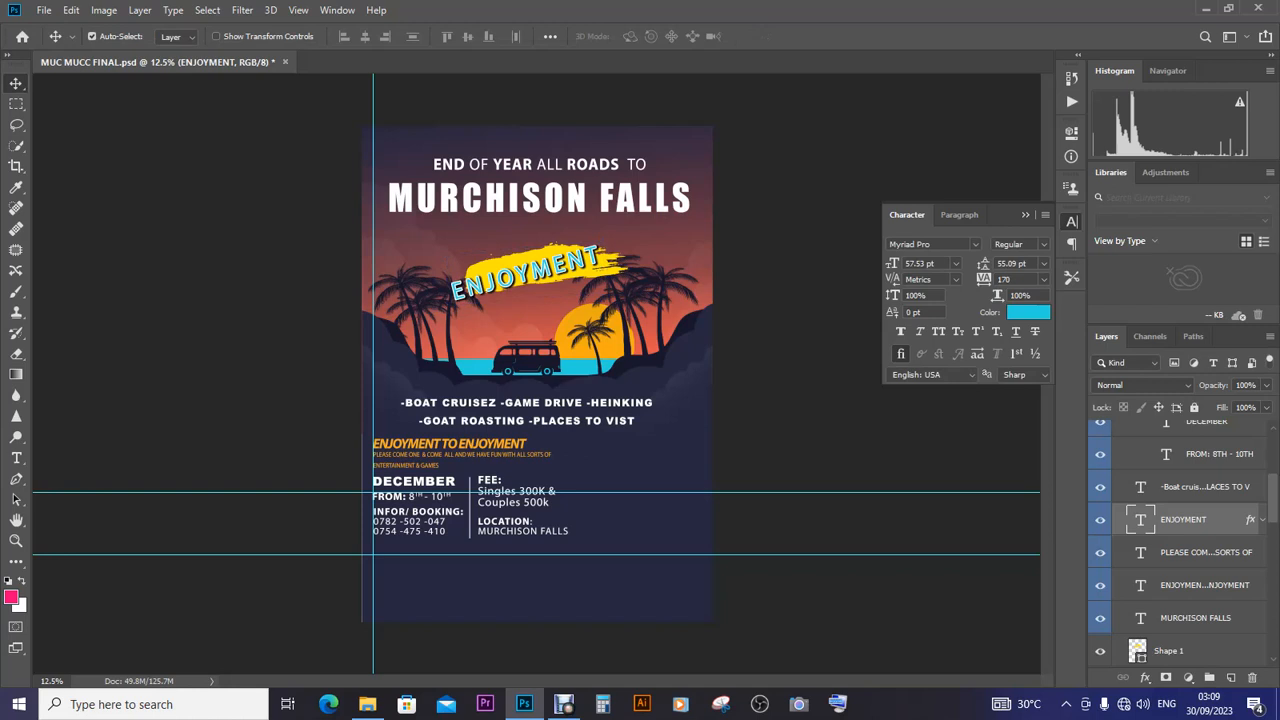
Raise the yellow sun's Shape layer above the palm tree and landscape layers in the Design group
scroll(1180, 545, "up", 5)
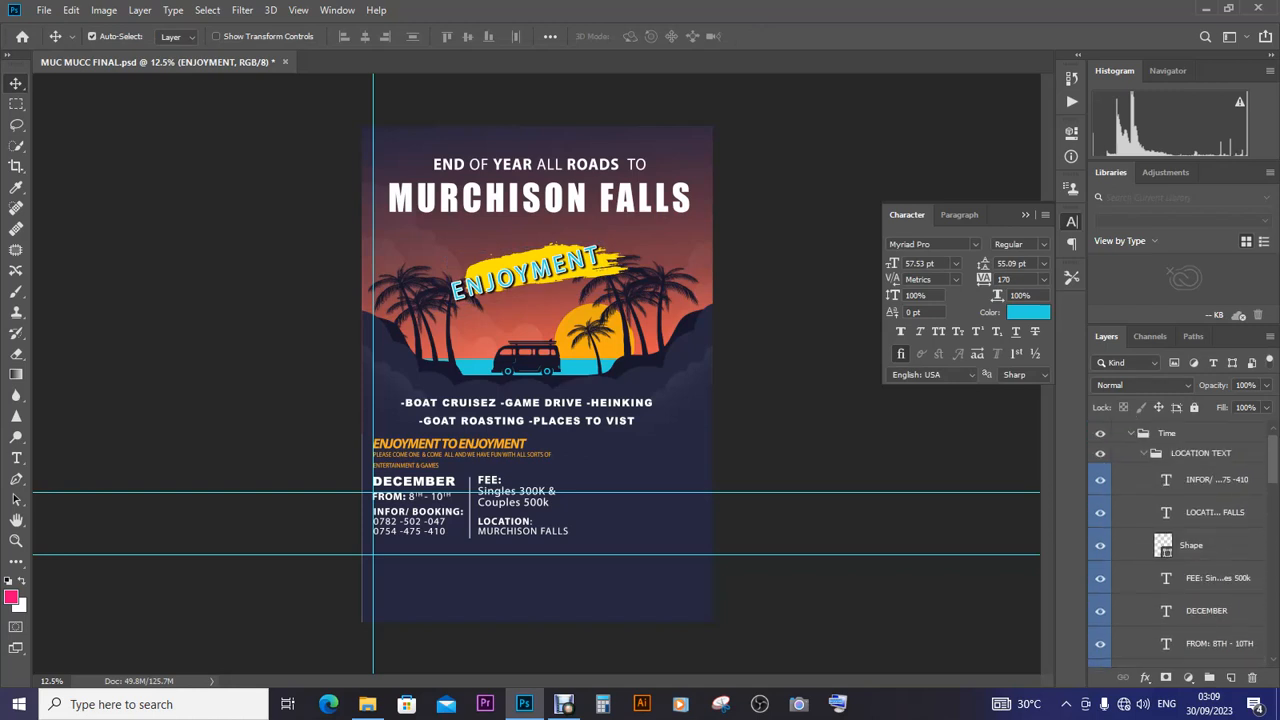
scroll(1180, 545, "down", 4)
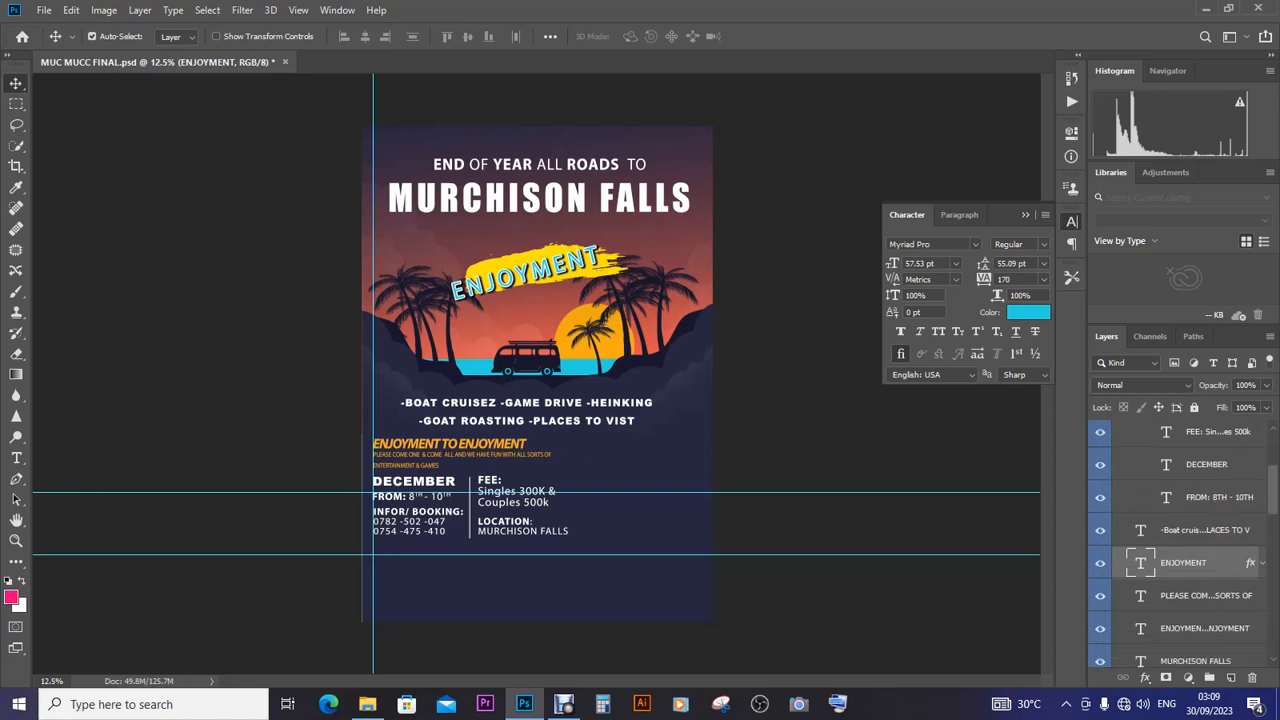
scroll(1180, 545, "down", 10)
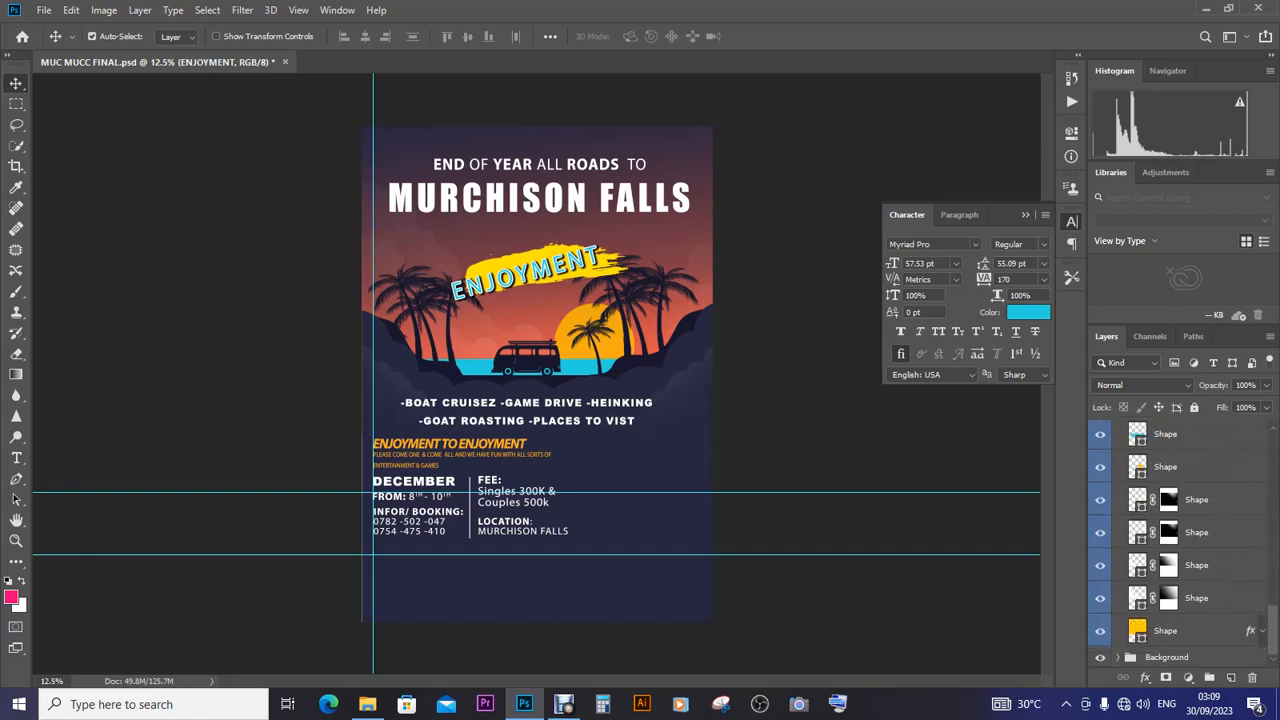
scroll(1180, 545, "up", 3)
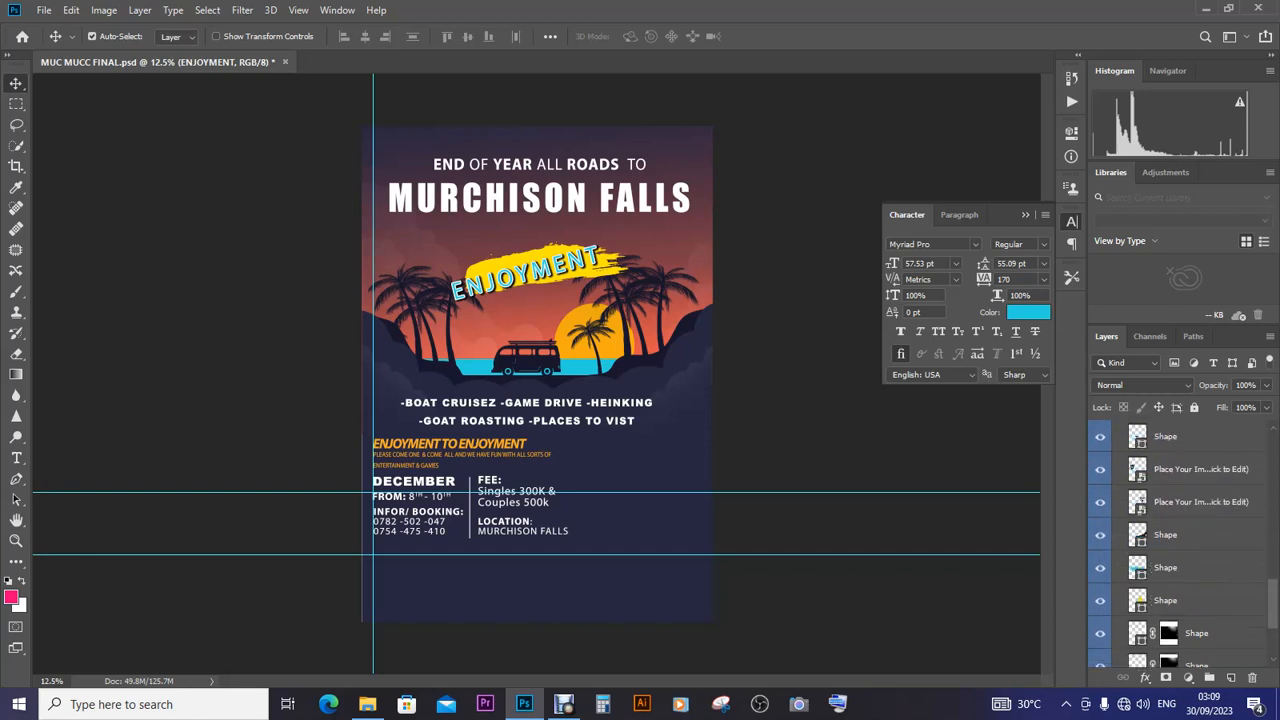
left_click_drag(1138, 600, 1140, 455)
scroll(1165, 545, "up", 3)
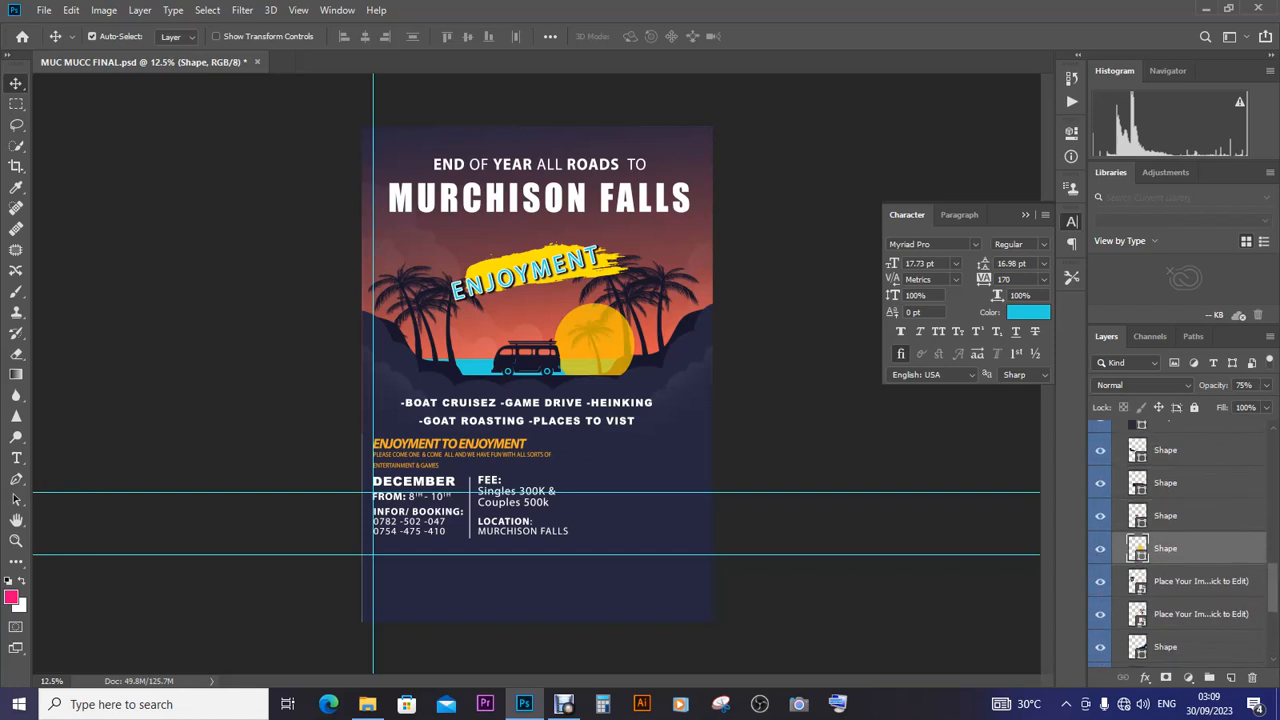
left_click_drag(1140, 613, 1138, 515)
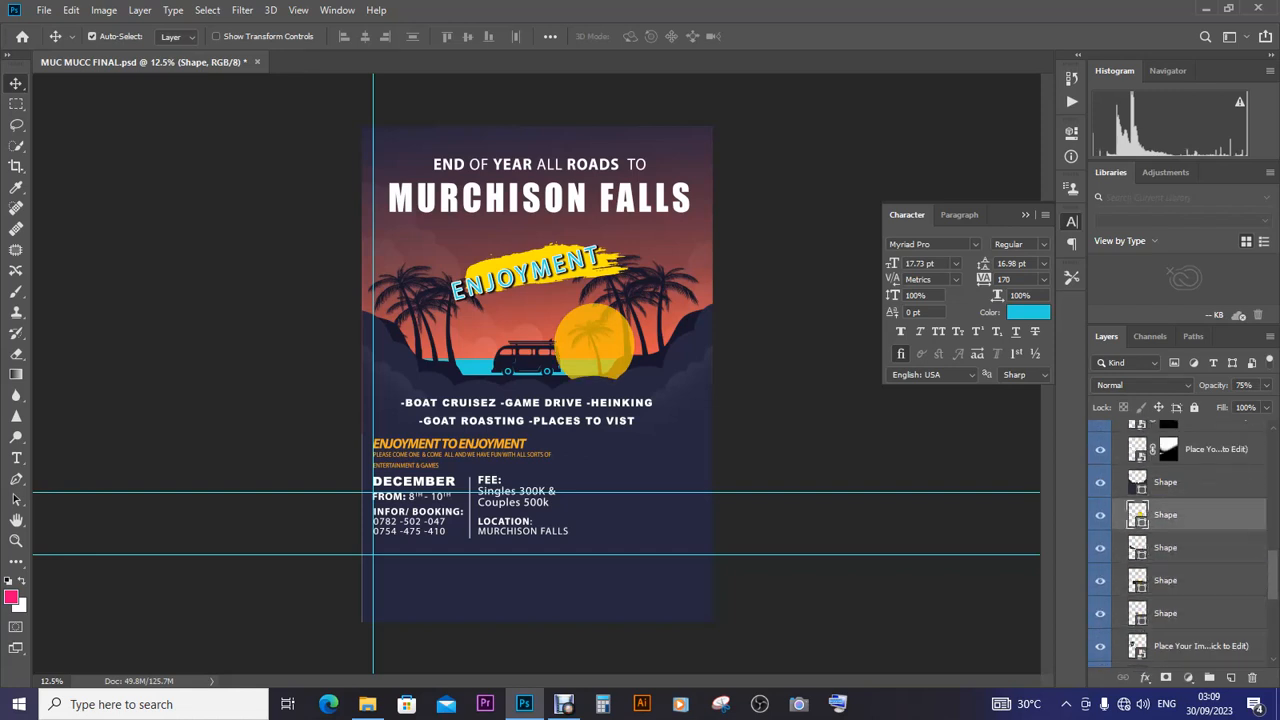
scroll(1165, 540, "up", 4)
left_click_drag(1138, 631, 1138, 503)
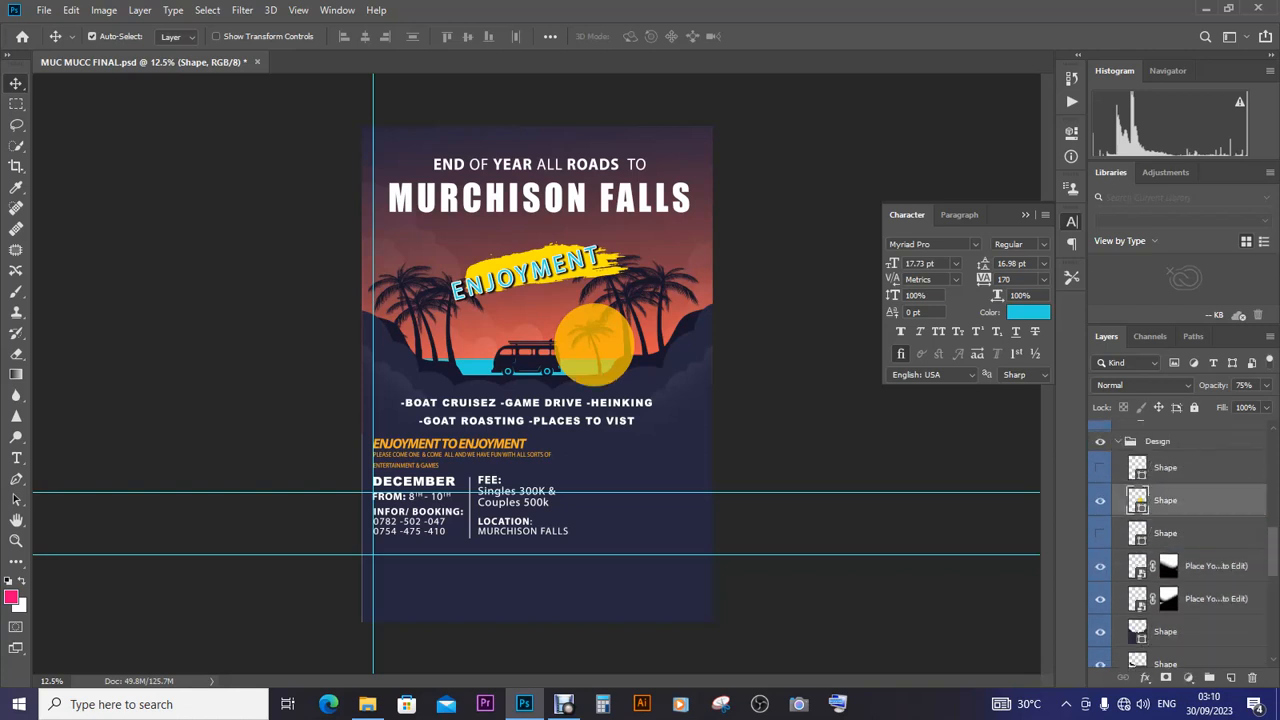
Move the sun's Shape layer out of the Design group to directly beneath the ENJOYMENT text layer
scroll(1138, 503, "up", 4)
left_click_drag(1138, 617, 1138, 462)
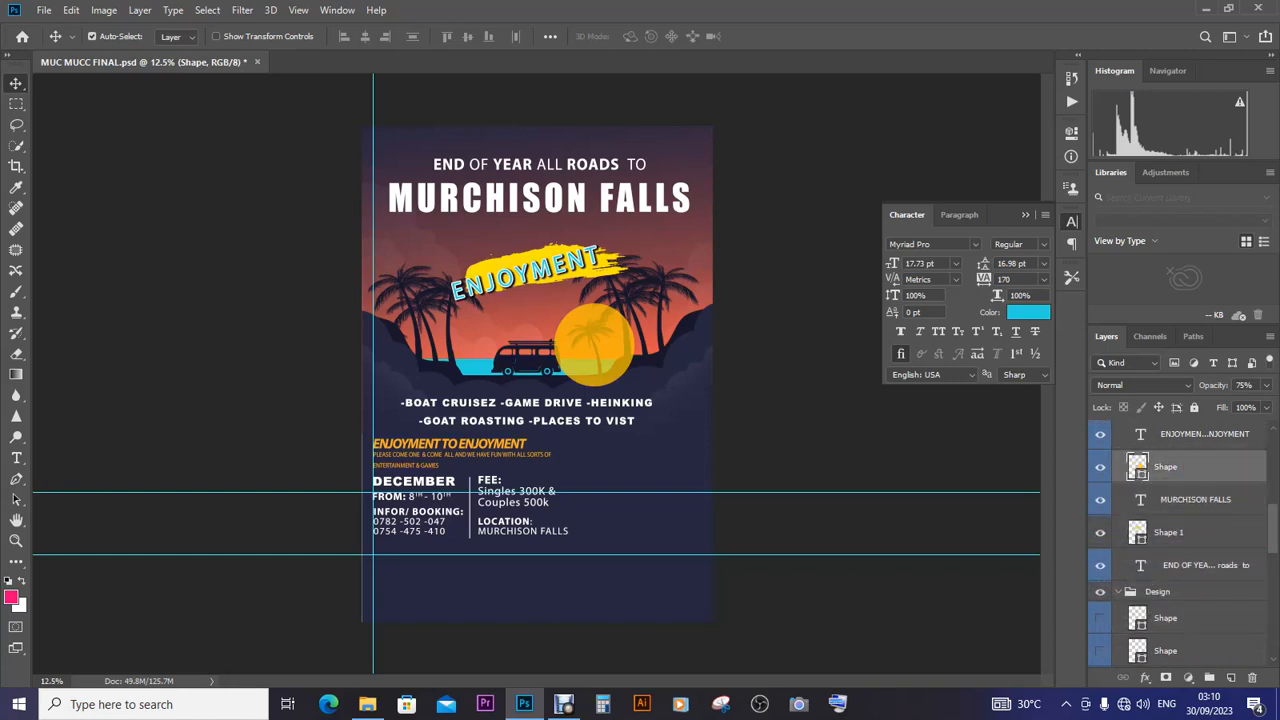
scroll(1138, 462, "up", 5)
left_click_drag(1138, 617, 1138, 540)
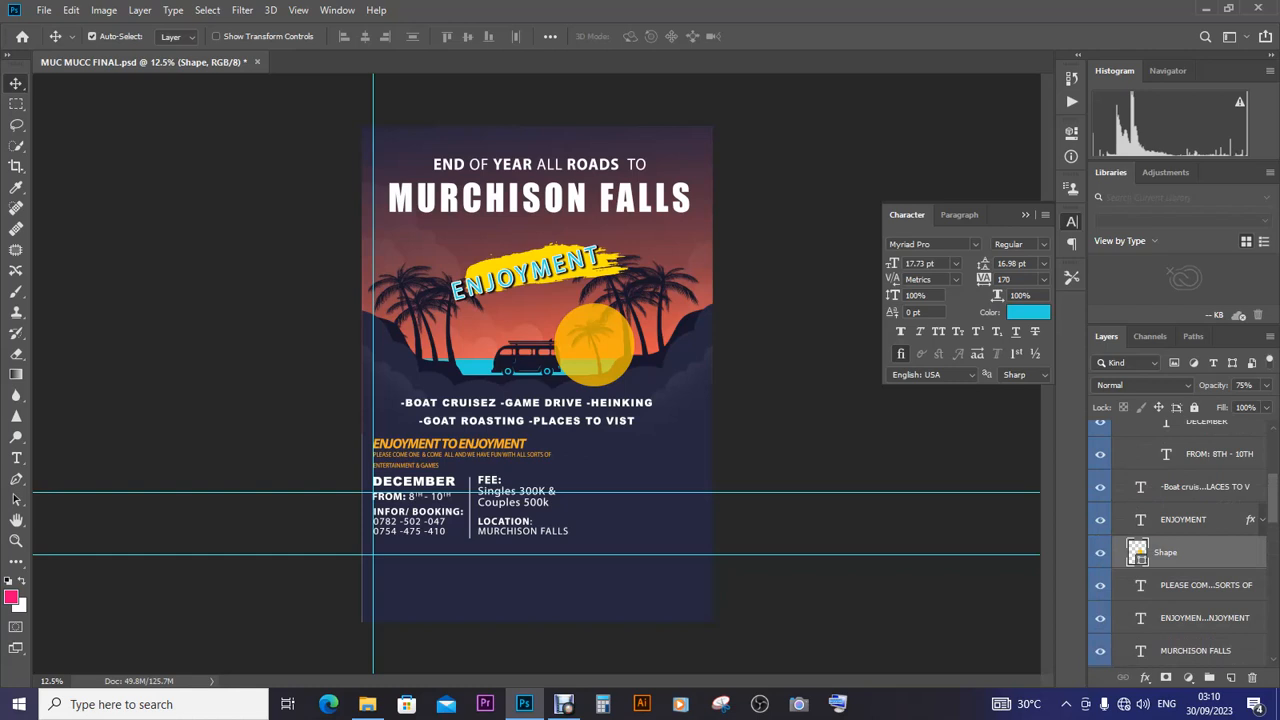
Undo the sun layer's reordering and the ENJOYMENT text's rotation, keeping the text's tracking at 170
key("ctrl")
left_click(526, 273, "ctrl")
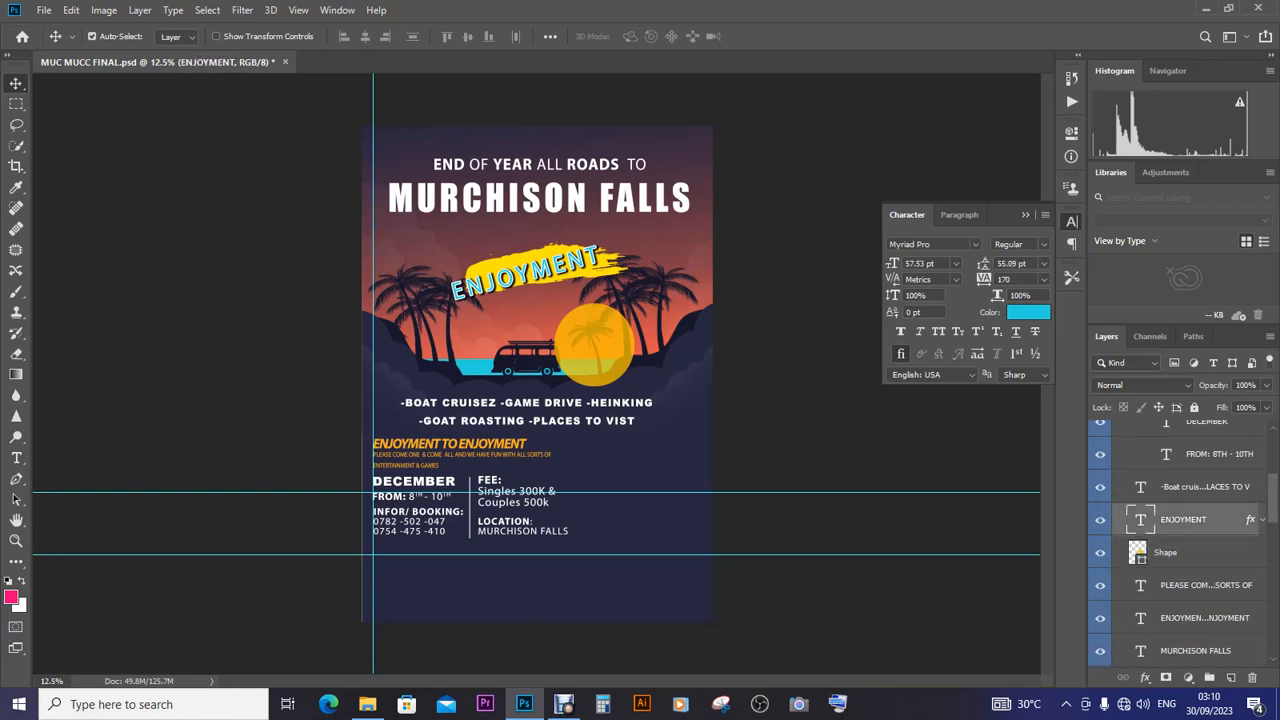
key("ctrl+z")
key("ctrl+z")
key("ctrl+z")
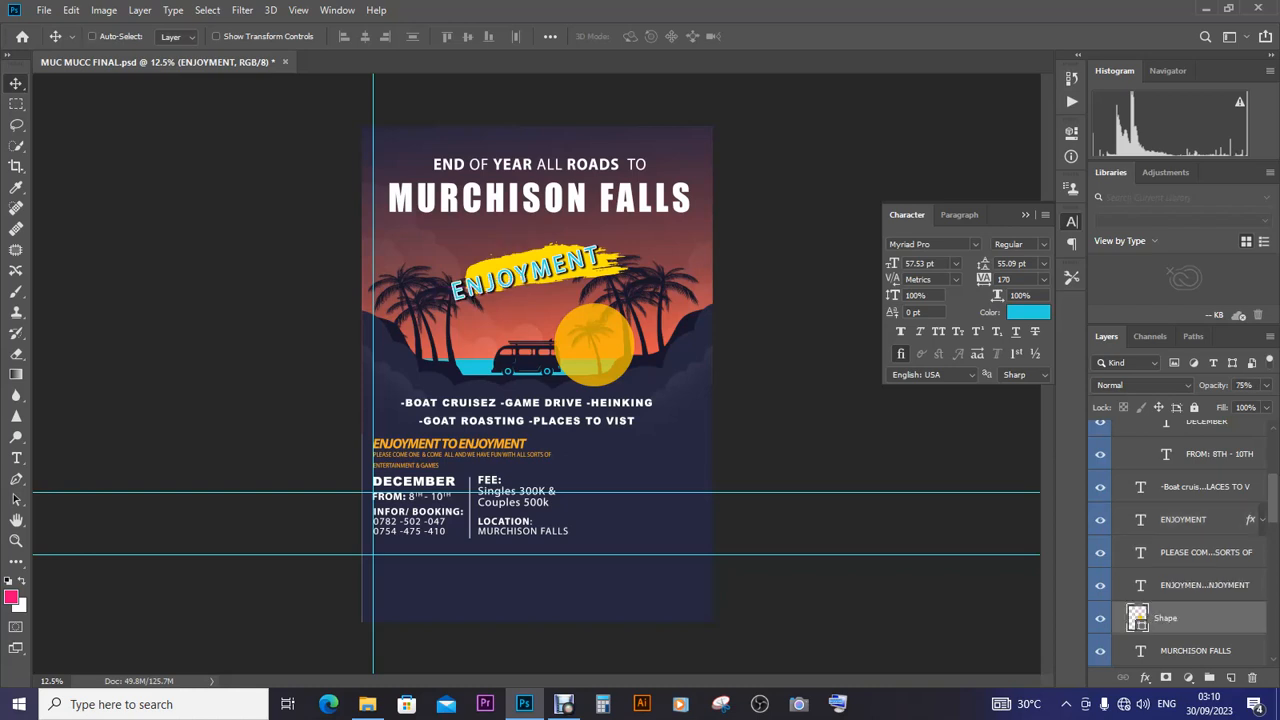
key("ctrl+z")
key("ctrl+z")
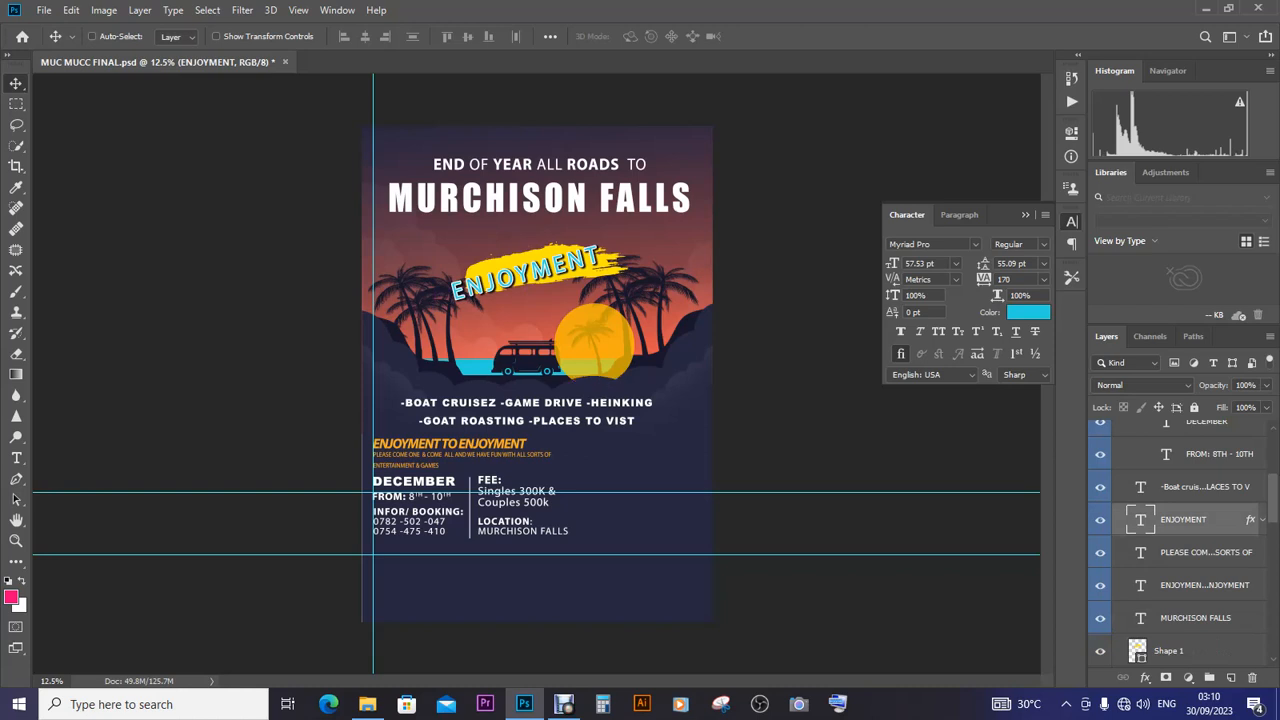
key("ctrl+z")
key("ctrl+z")
key("ctrl+z")
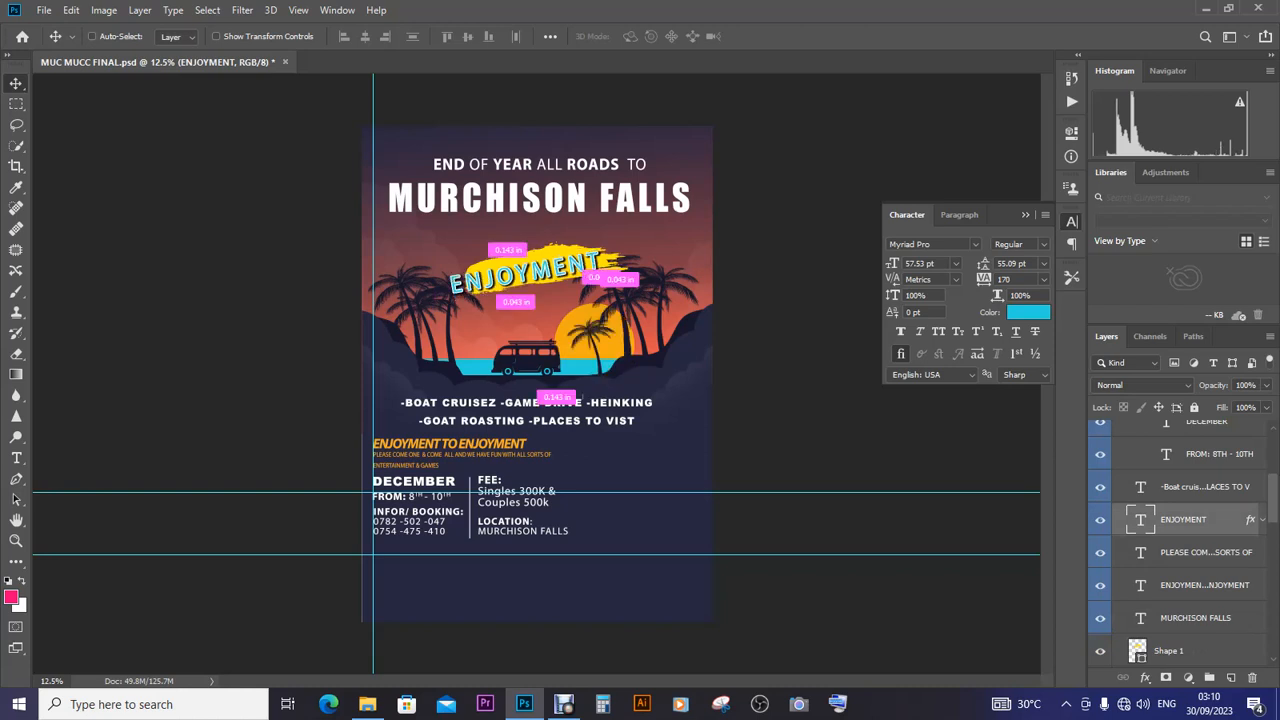
key("ctrl+shift+z")
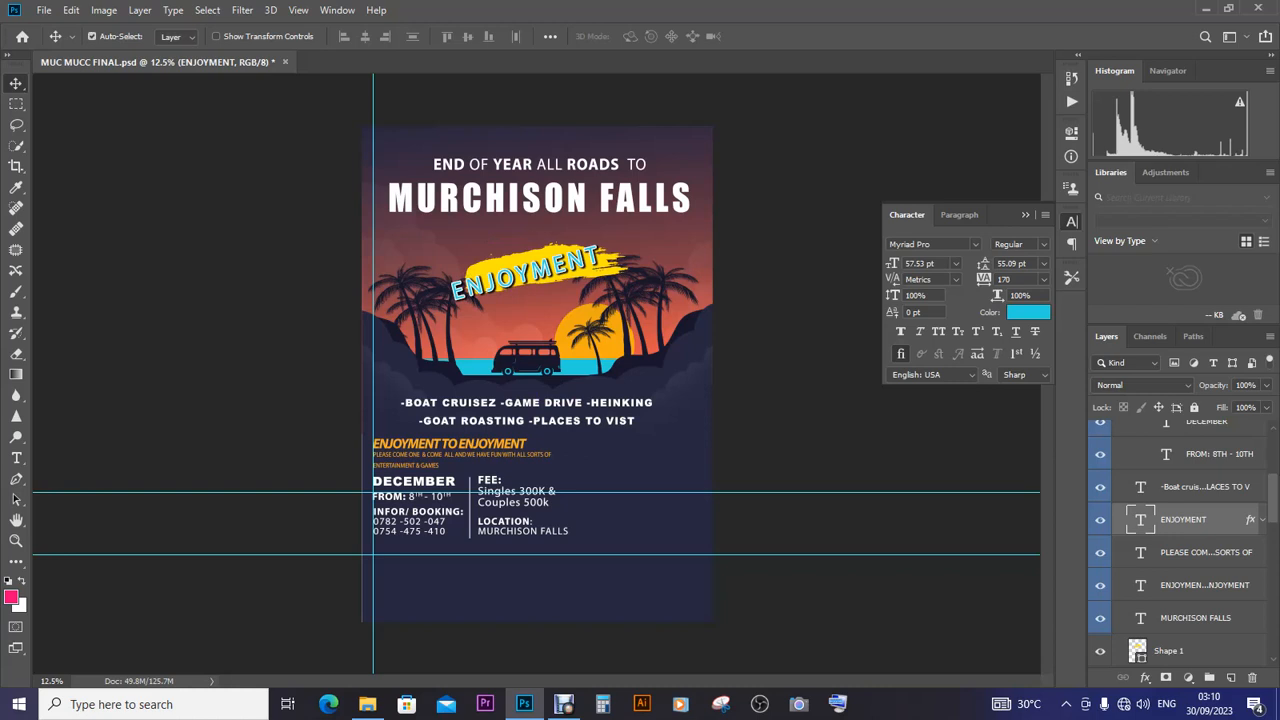
key("ctrl+z")
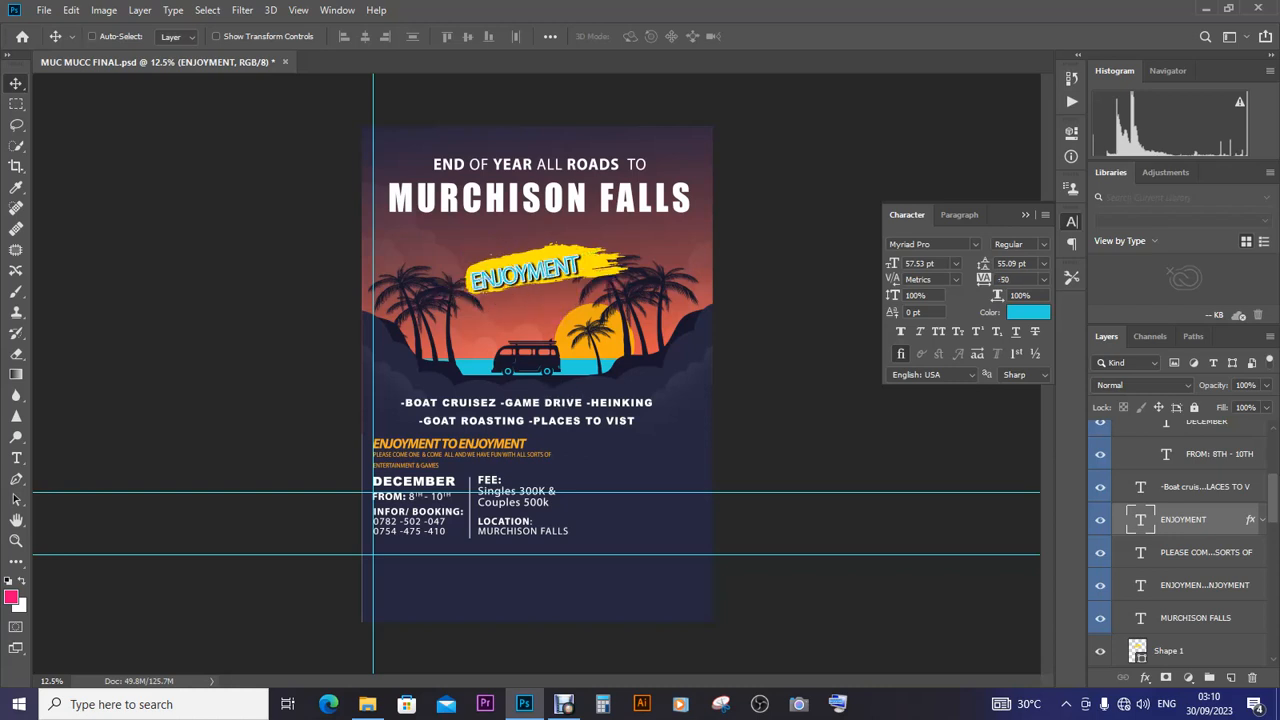
key("ctrl+shift+z")
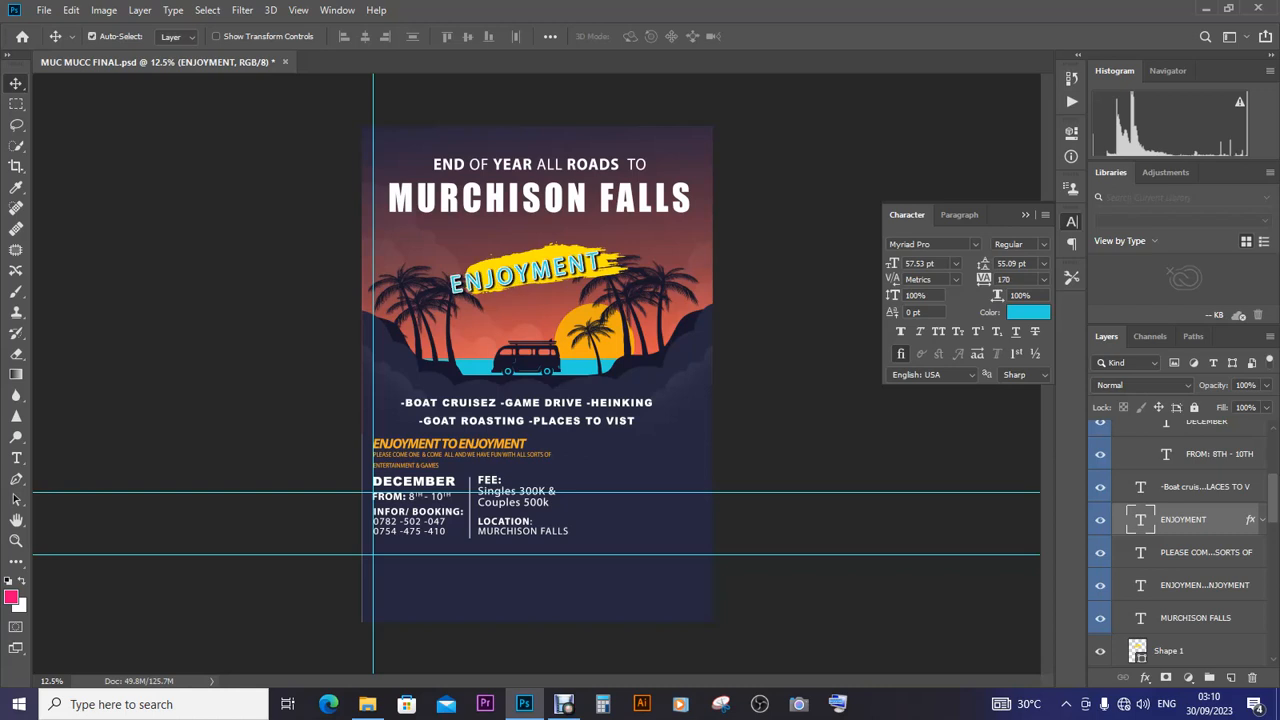
Move the yellow brush stroke's Shape 1 layer directly beneath the ENJOYMENT text layer
left_click(632, 298)
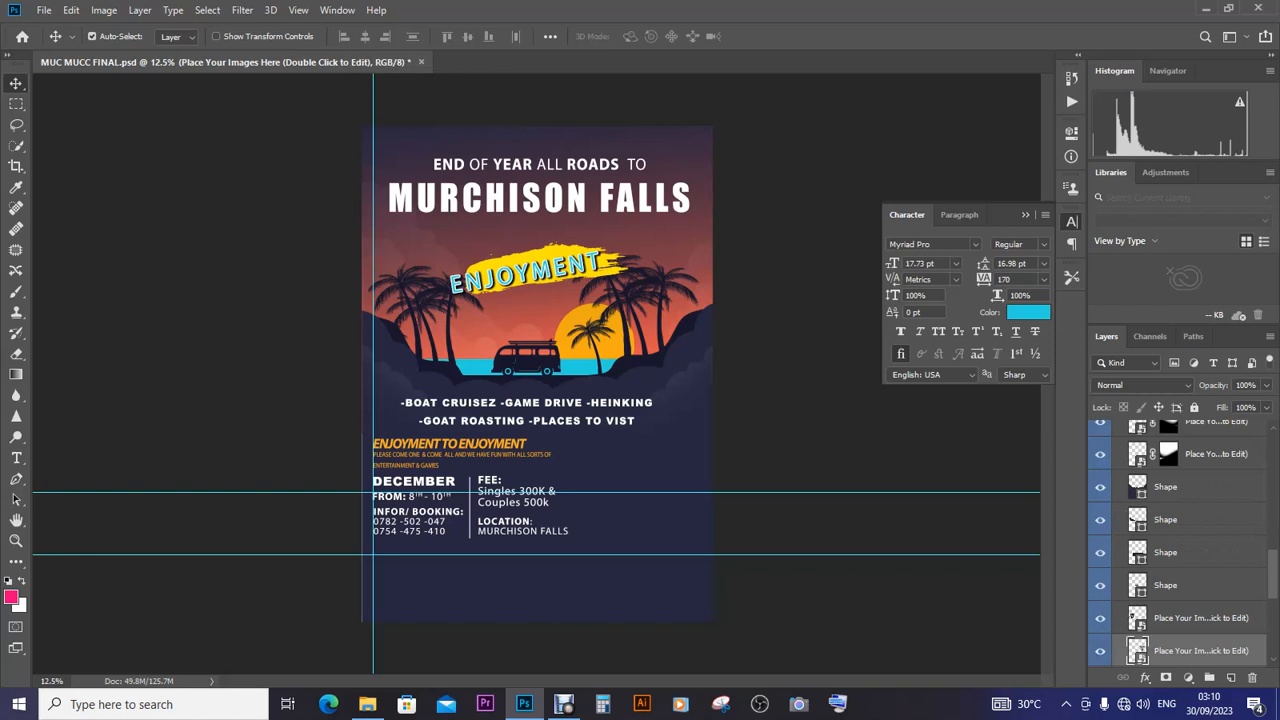
scroll(1180, 545, "up", 10)
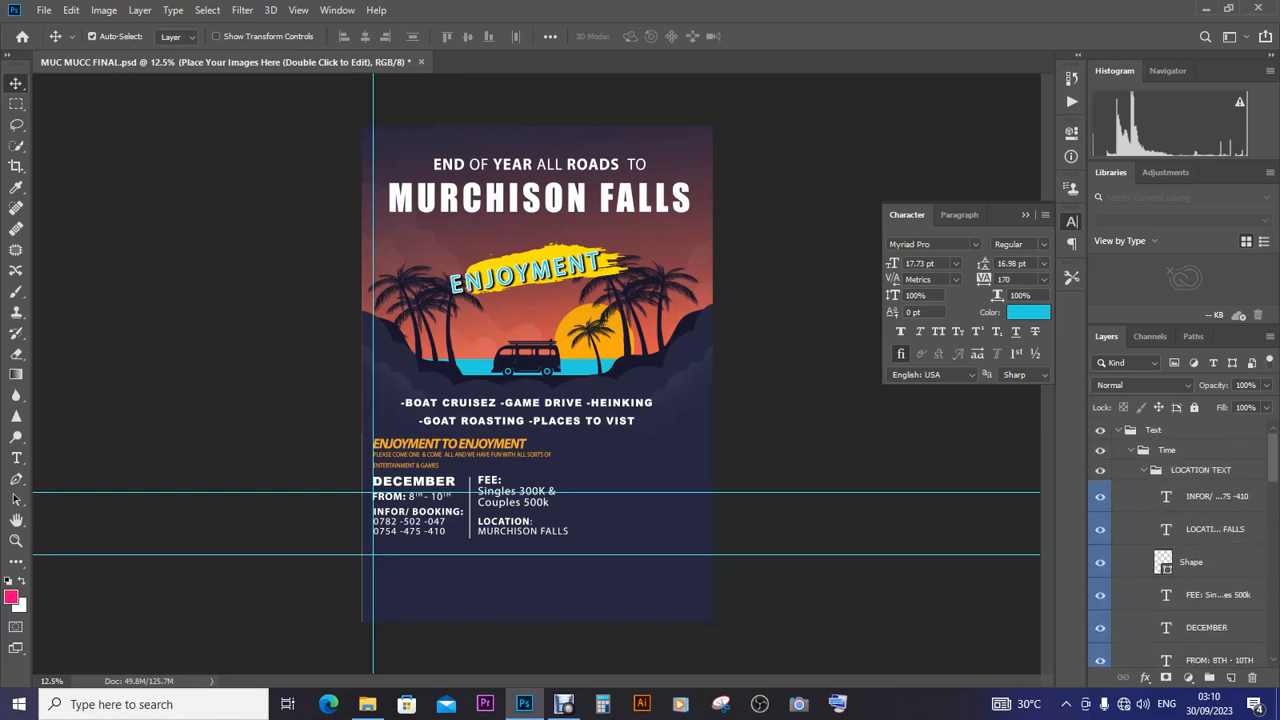
key("ctrl+plus")
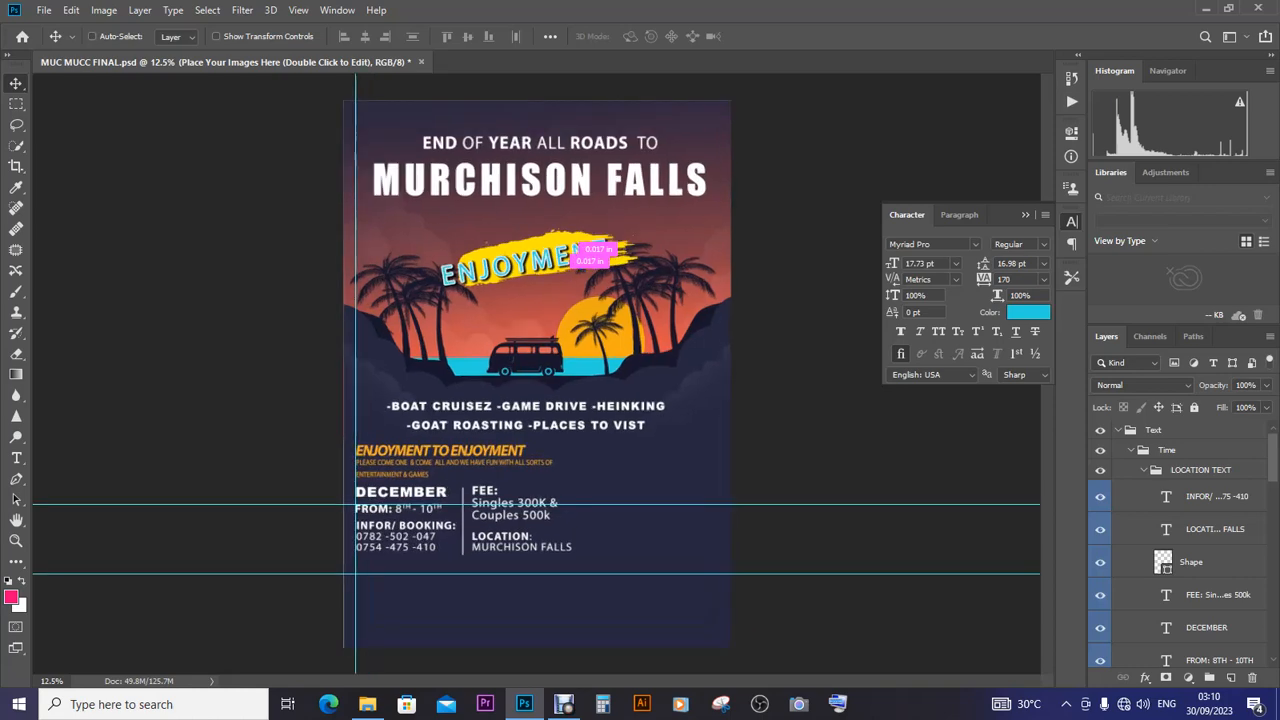
key("ctrl+plus")
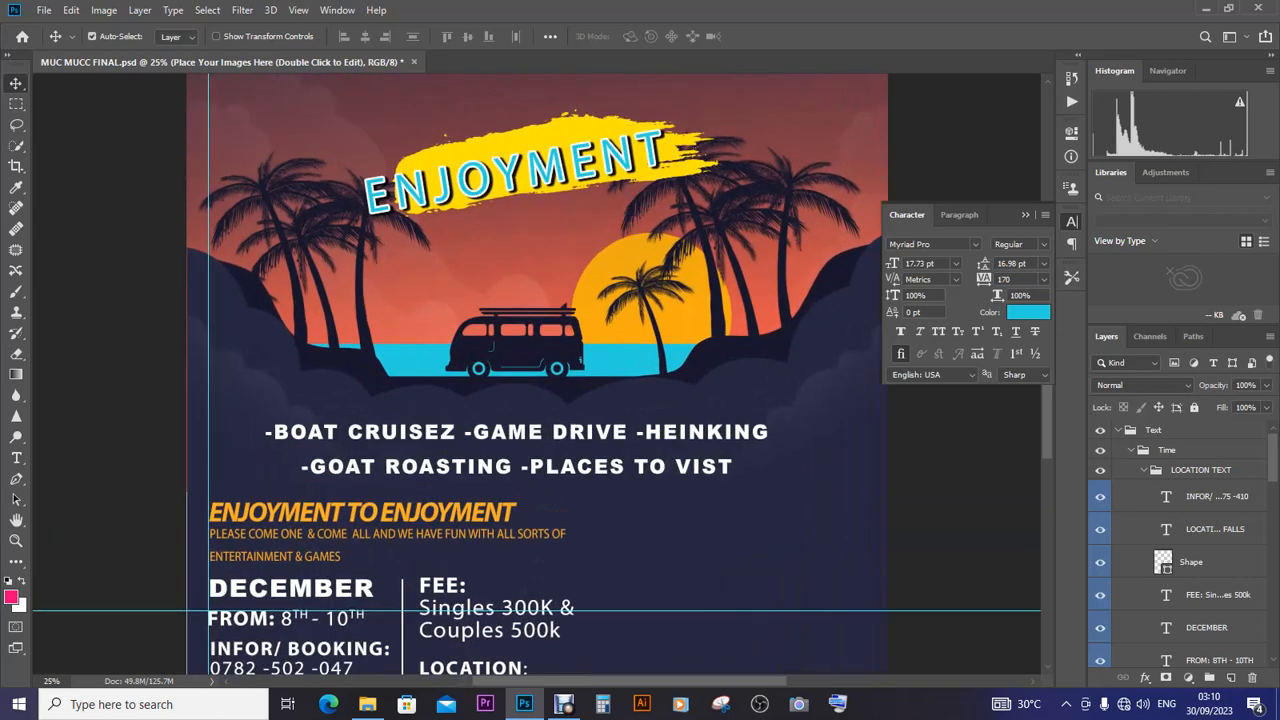
left_click(540, 138)
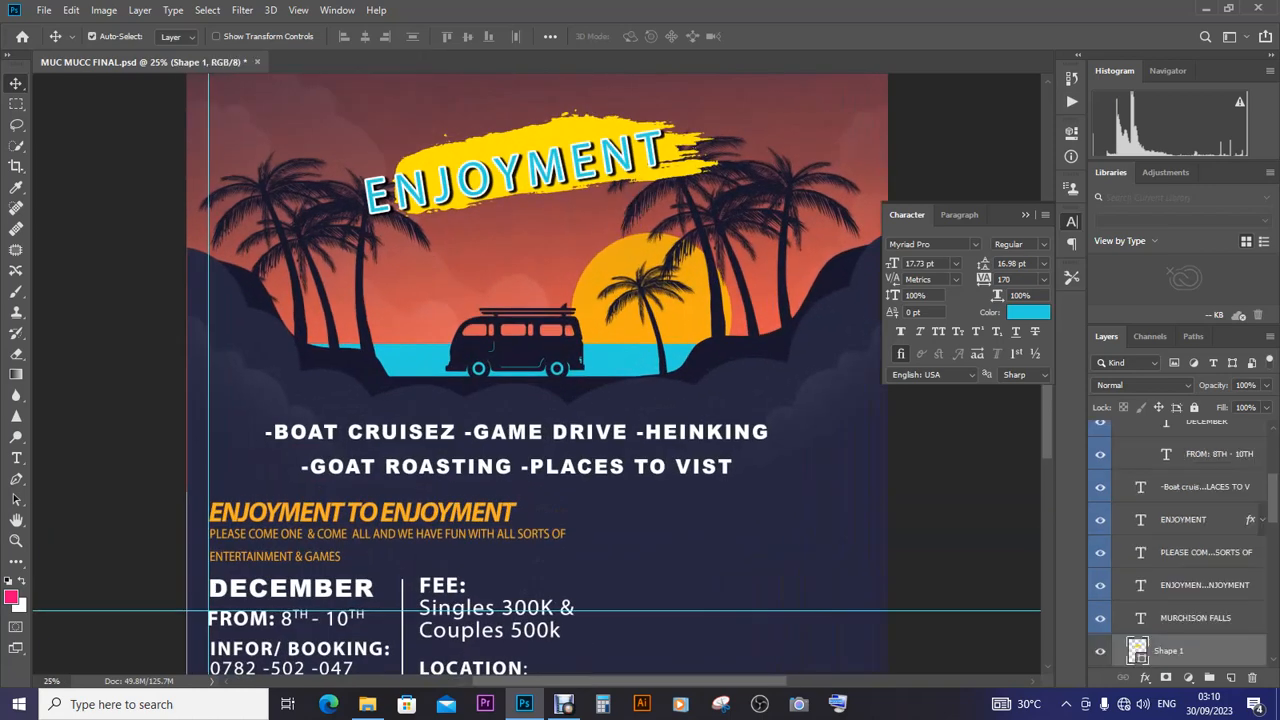
left_click(1100, 651)
left_click(1100, 651)
left_click_drag(1137, 651, 1137, 440)
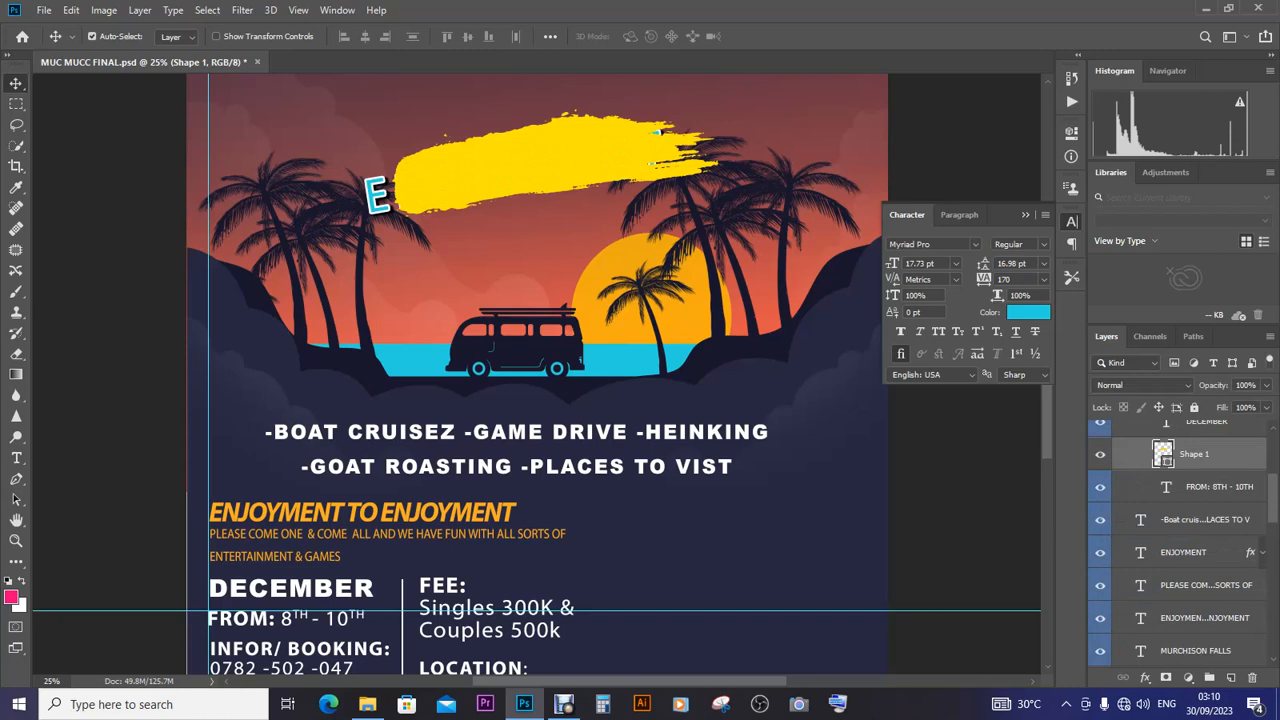
scroll(1180, 540, "up", 3)
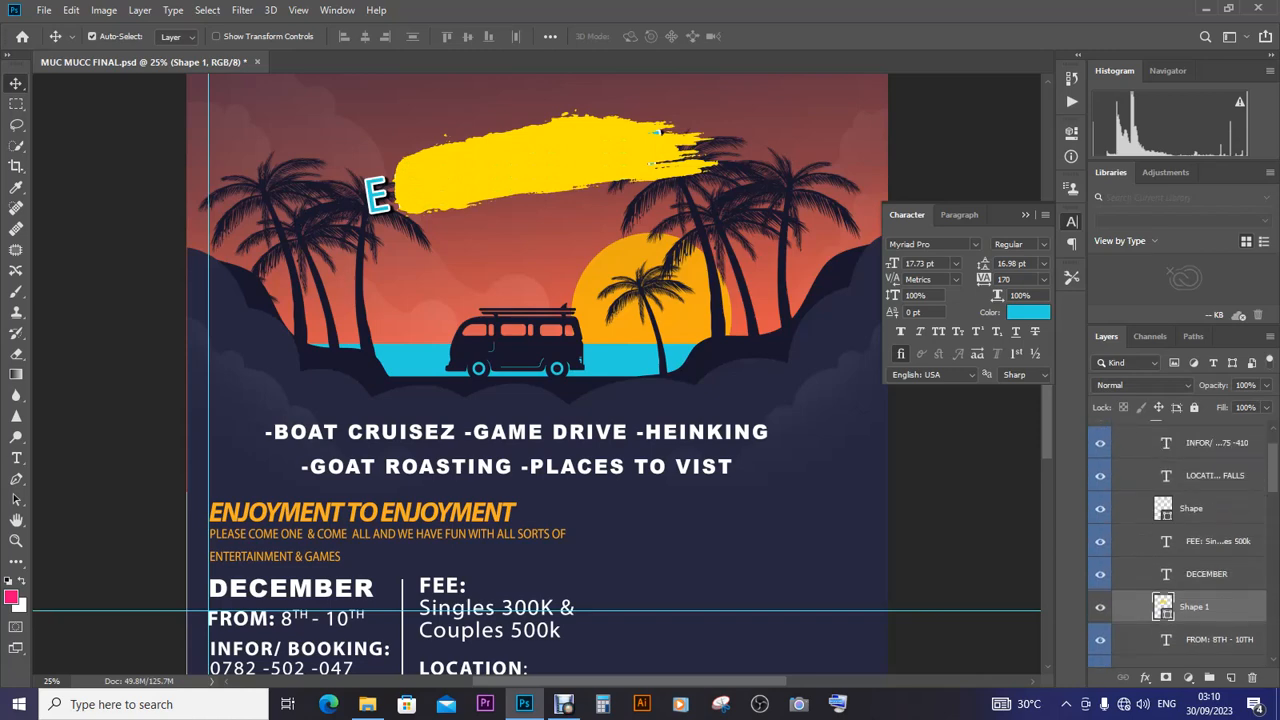
left_click_drag(1190, 614, 1190, 642)
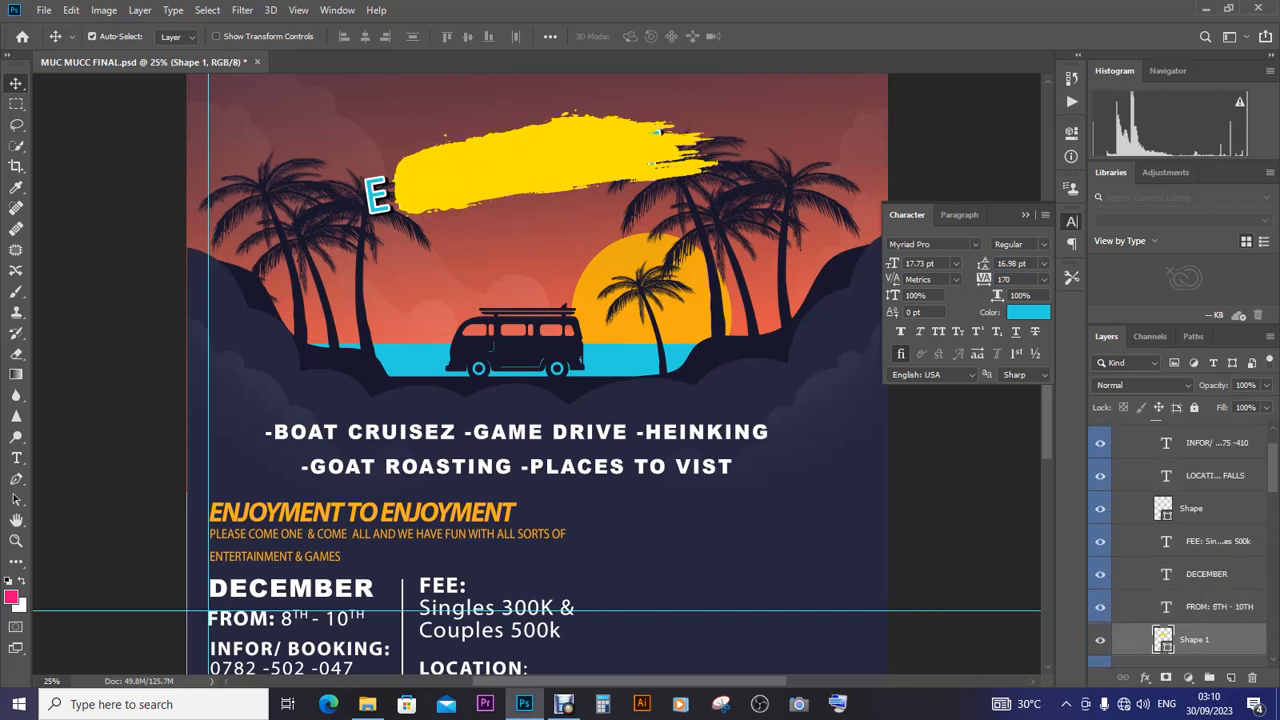
scroll(1180, 545, "down", 4)
left_click_drag(1190, 450, 1188, 524)
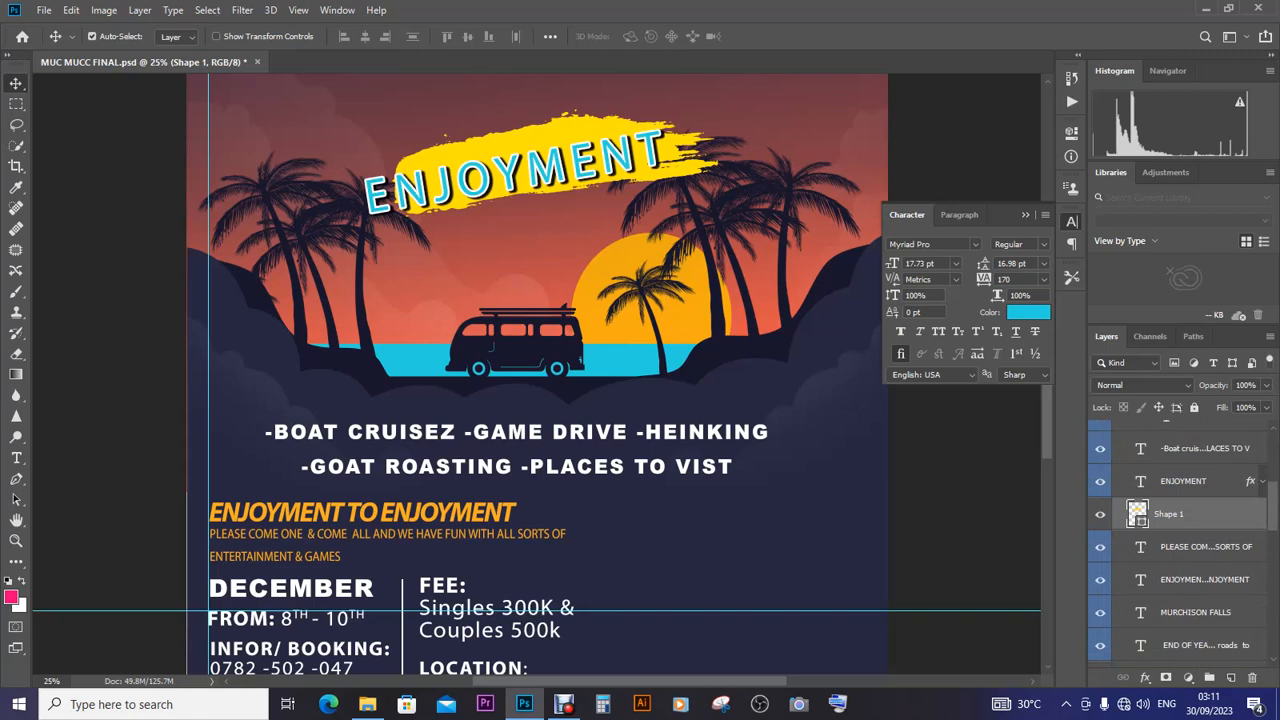
Transform the brush stroke to 83.25% width, 85% height and -10.60° rotation, positioned just below the MURCHISON FALLS heading
key("ctrl")
key("ctrl+t")
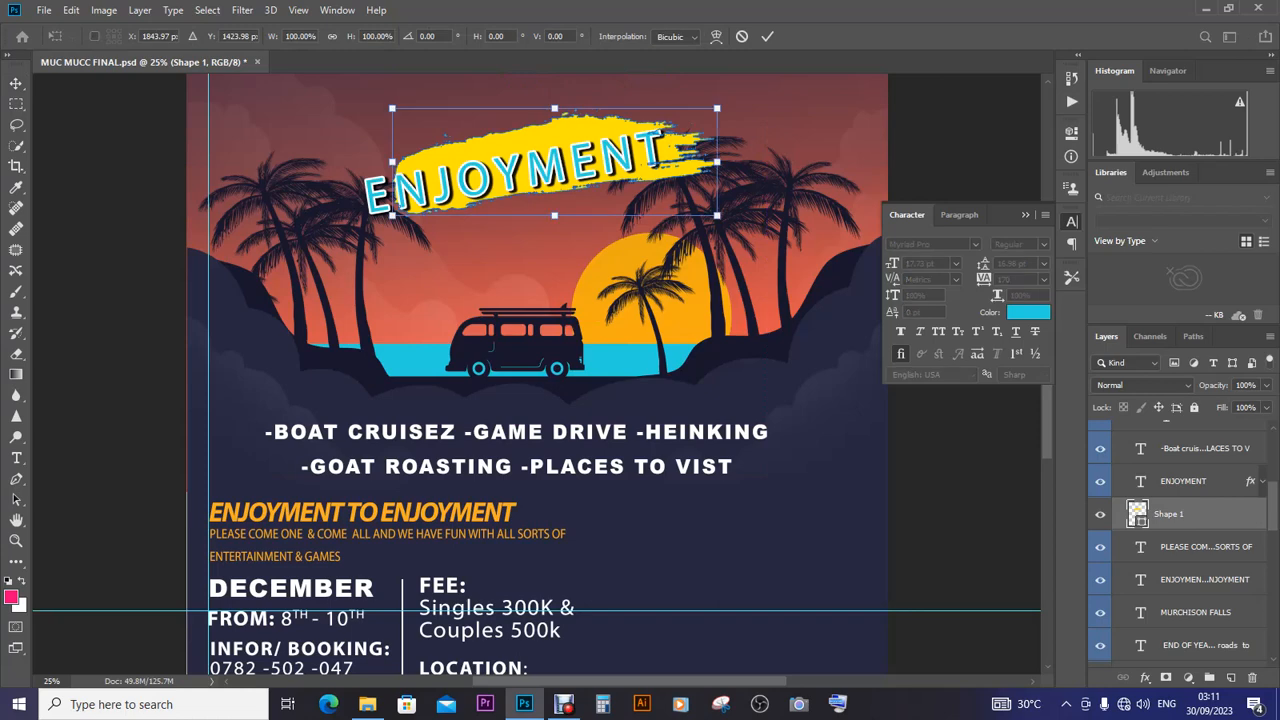
mouse_move(716, 108)
left_mouse_down()
mouse_move(662, 125)
mouse_move(657, 97)
left_mouse_up()
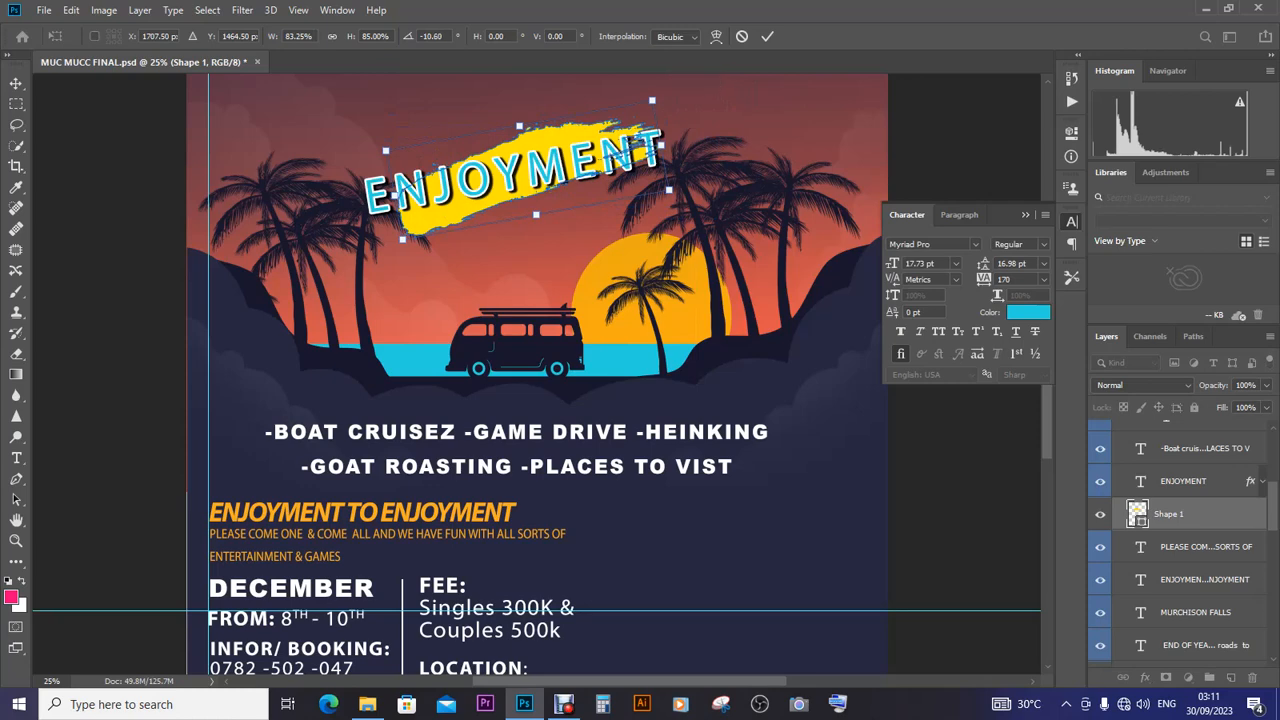
key("ctrl+minus")
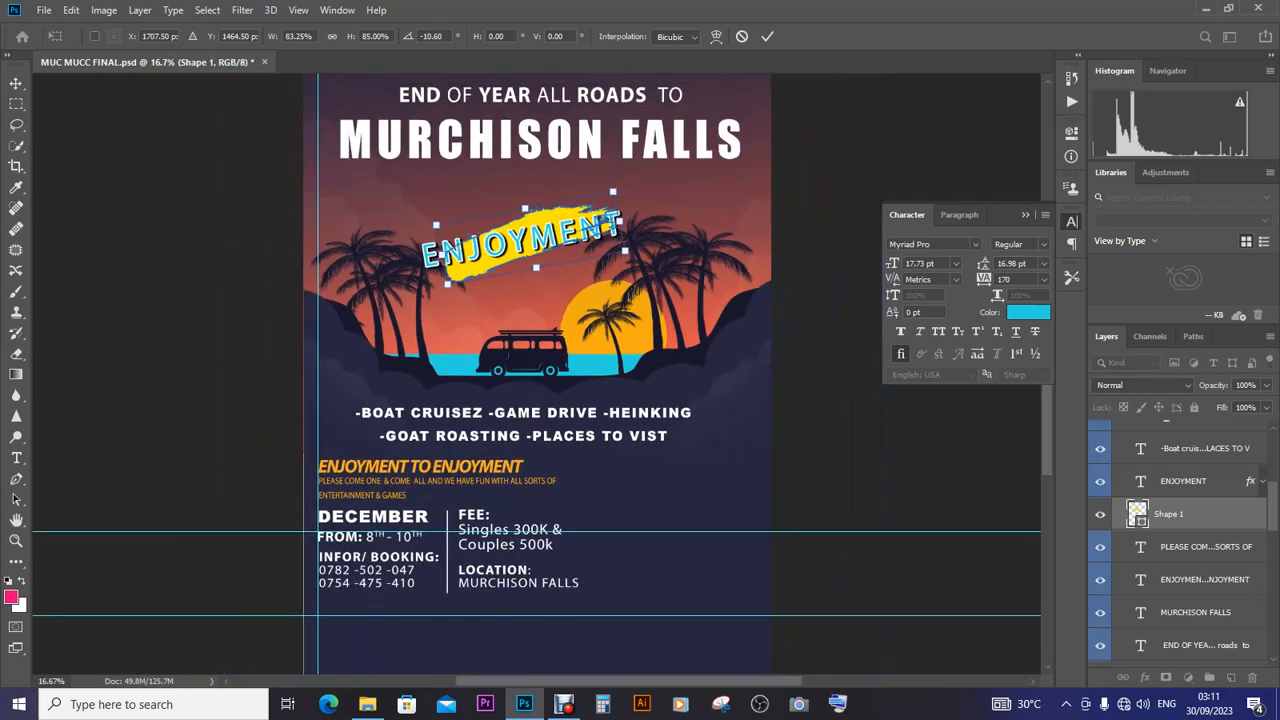
key("ctrl+minus")
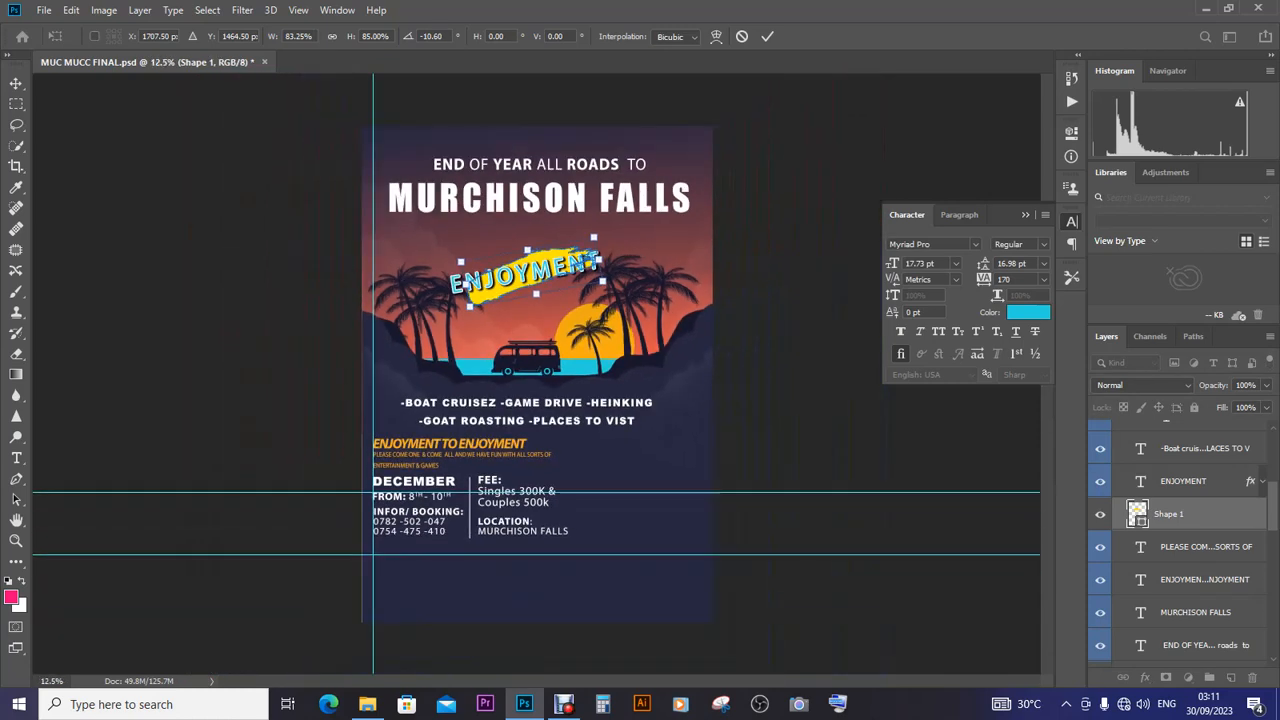
left_click_drag(583, 253, 591, 227)
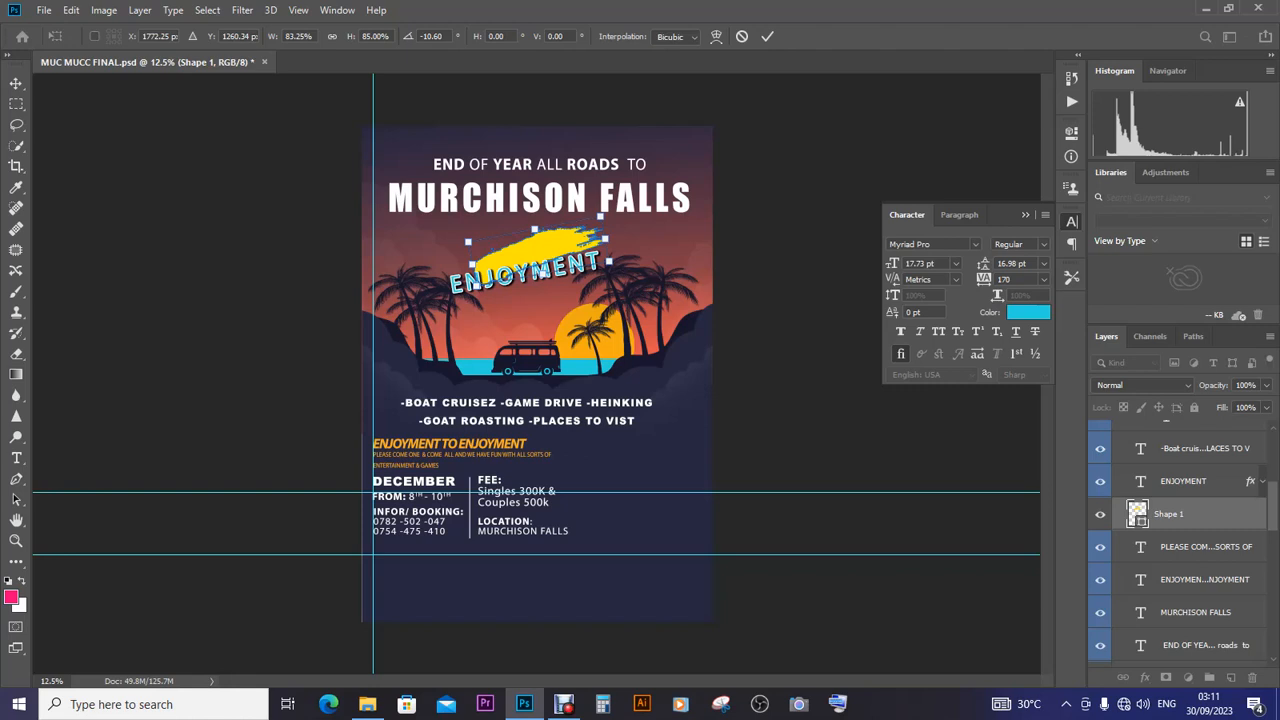
key("Return")
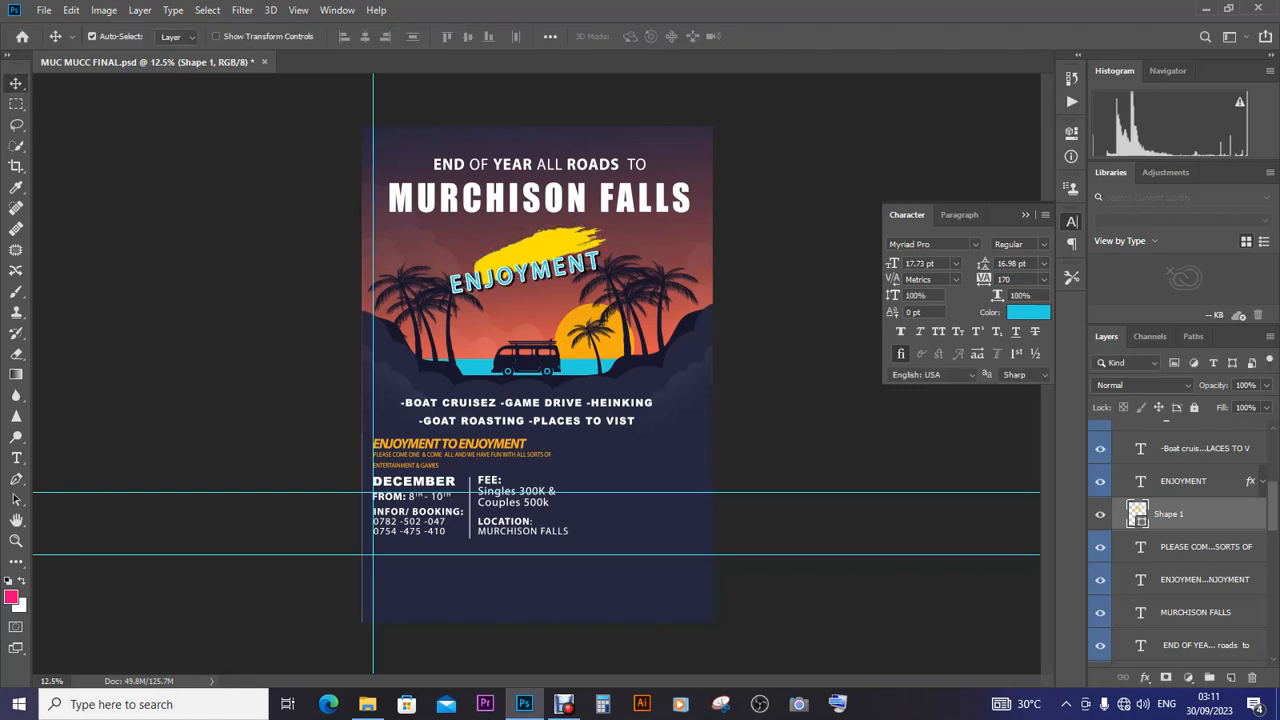
Fit the ENJOYMENT text onto the brush stroke, scaled to 68.41%, and save the document
left_click_drag(556, 240, 577, 220)
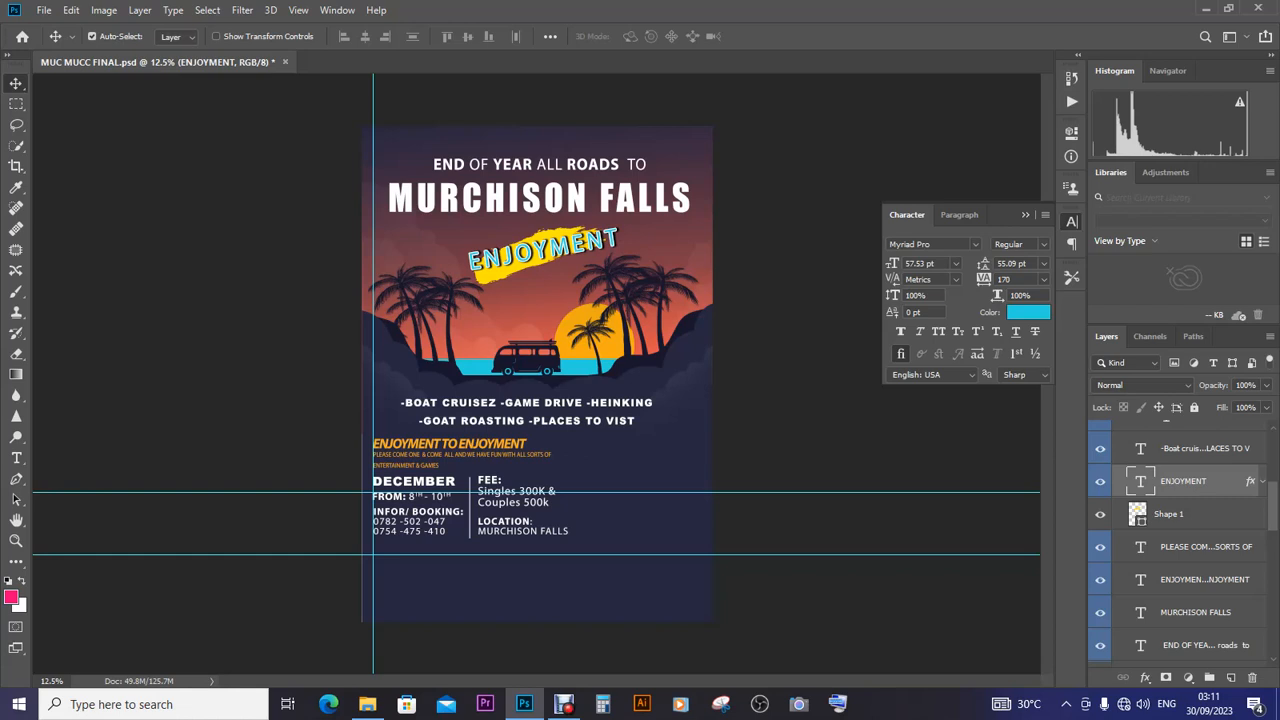
key("ctrl+t")
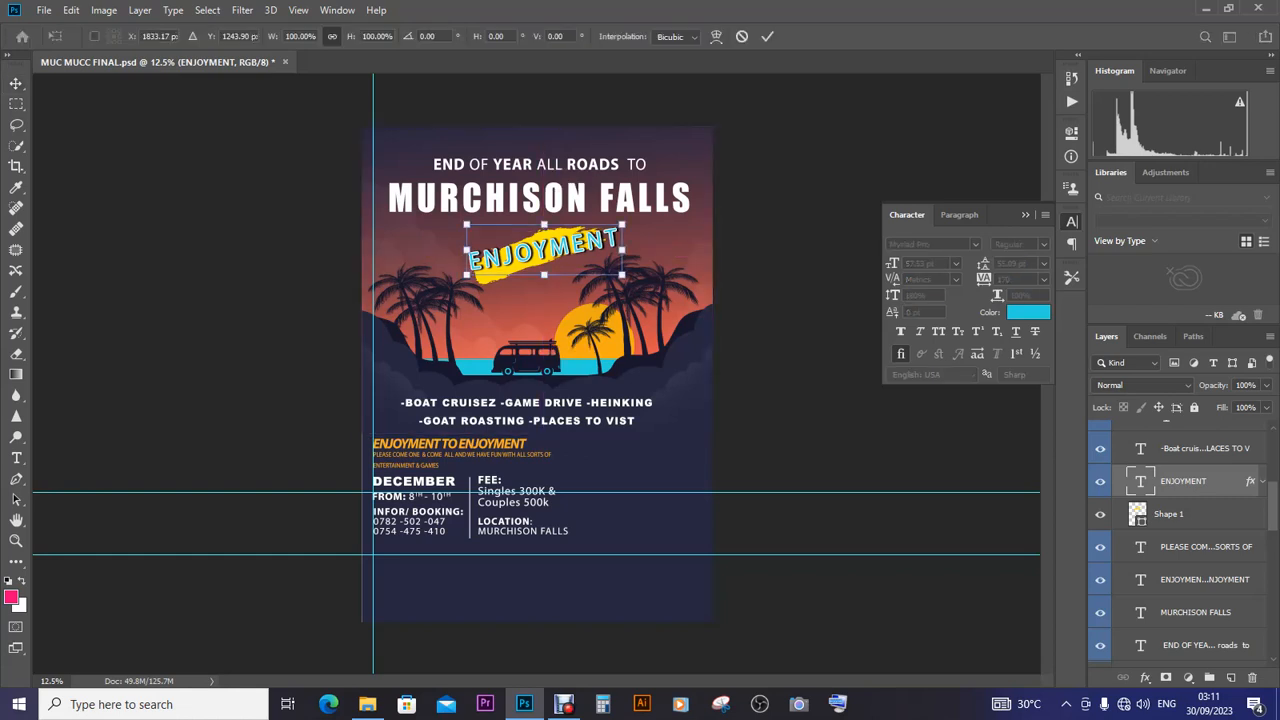
left_click_drag(621, 225, 570, 257)
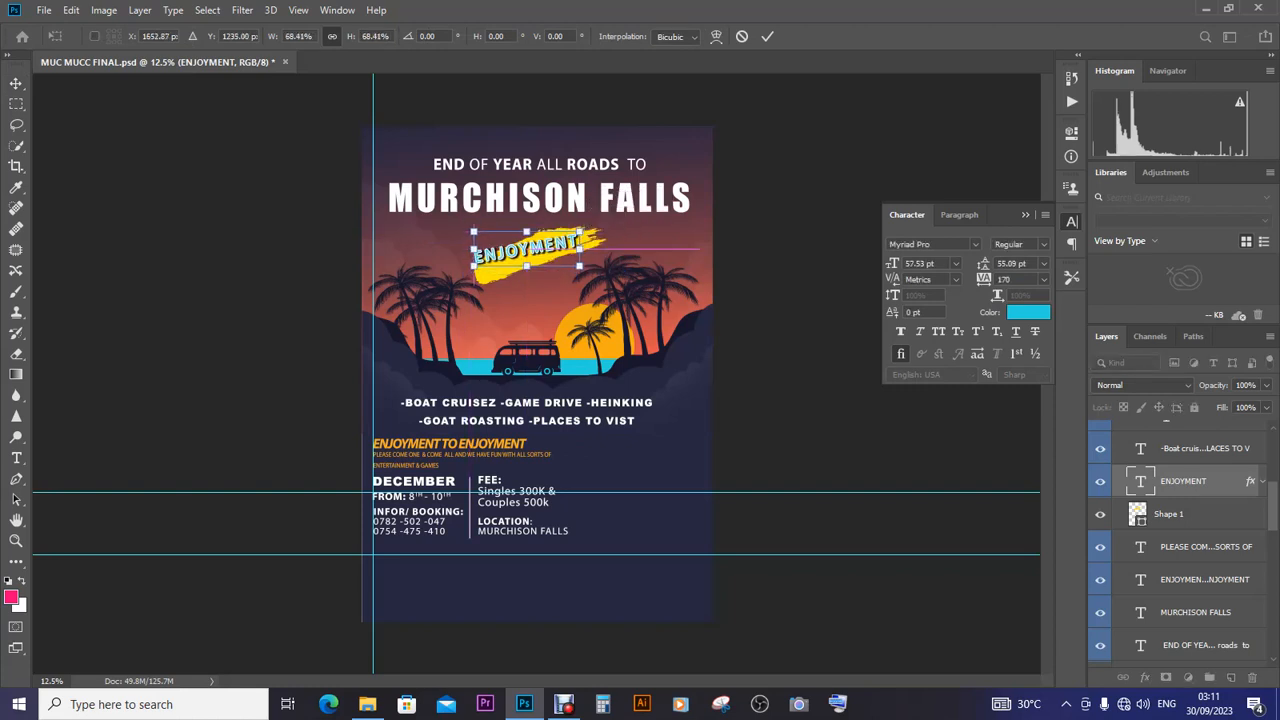
left_click_drag(570, 257, 576, 257)
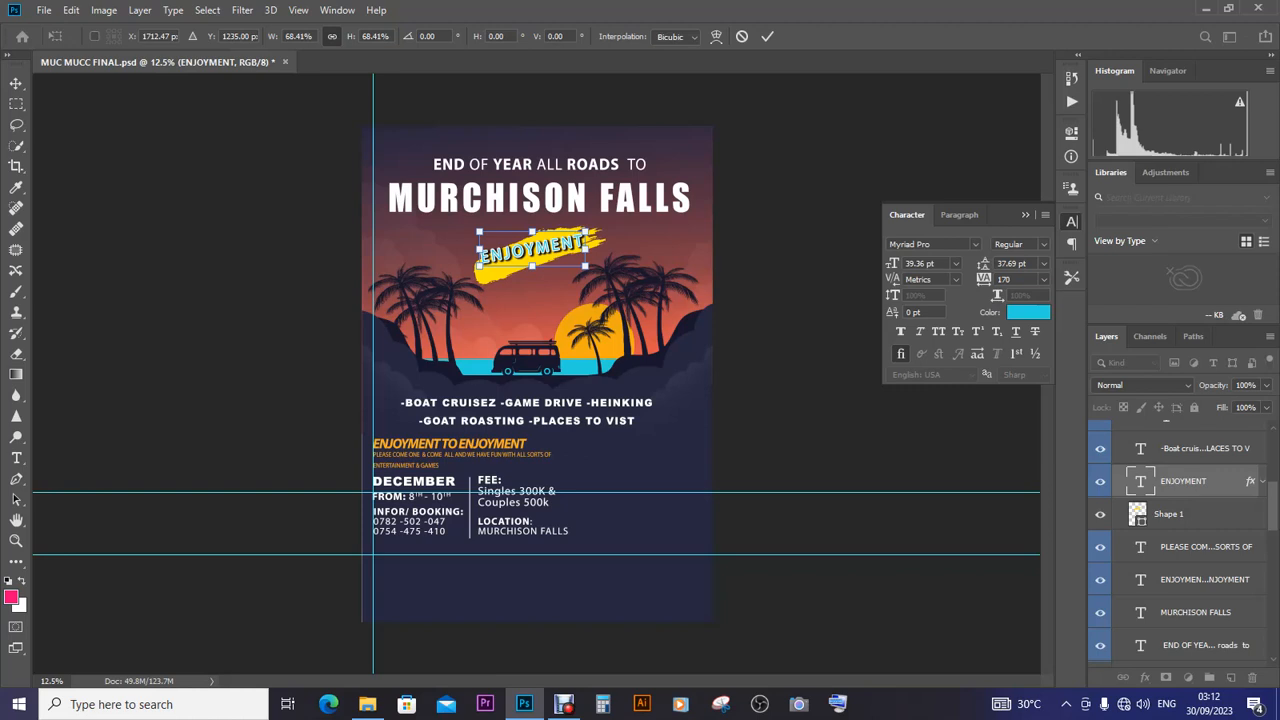
key("Return")
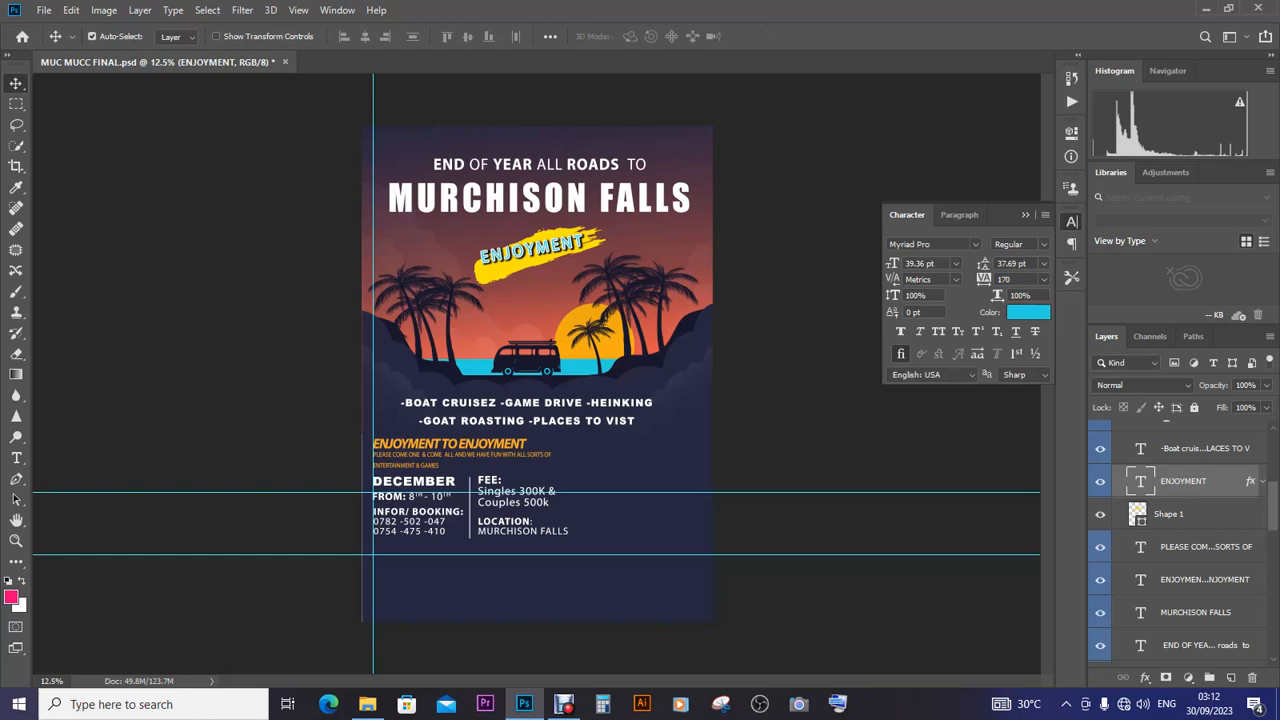
key("ctrl")
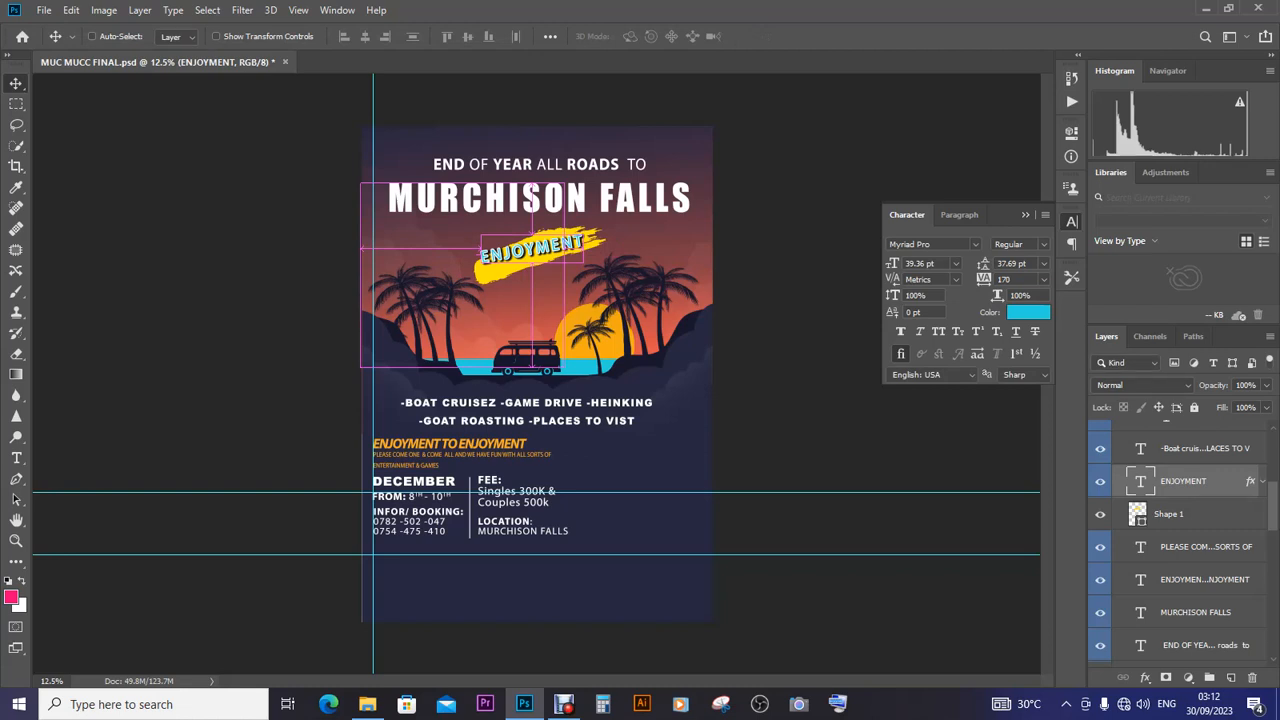
key("ctrl+s")
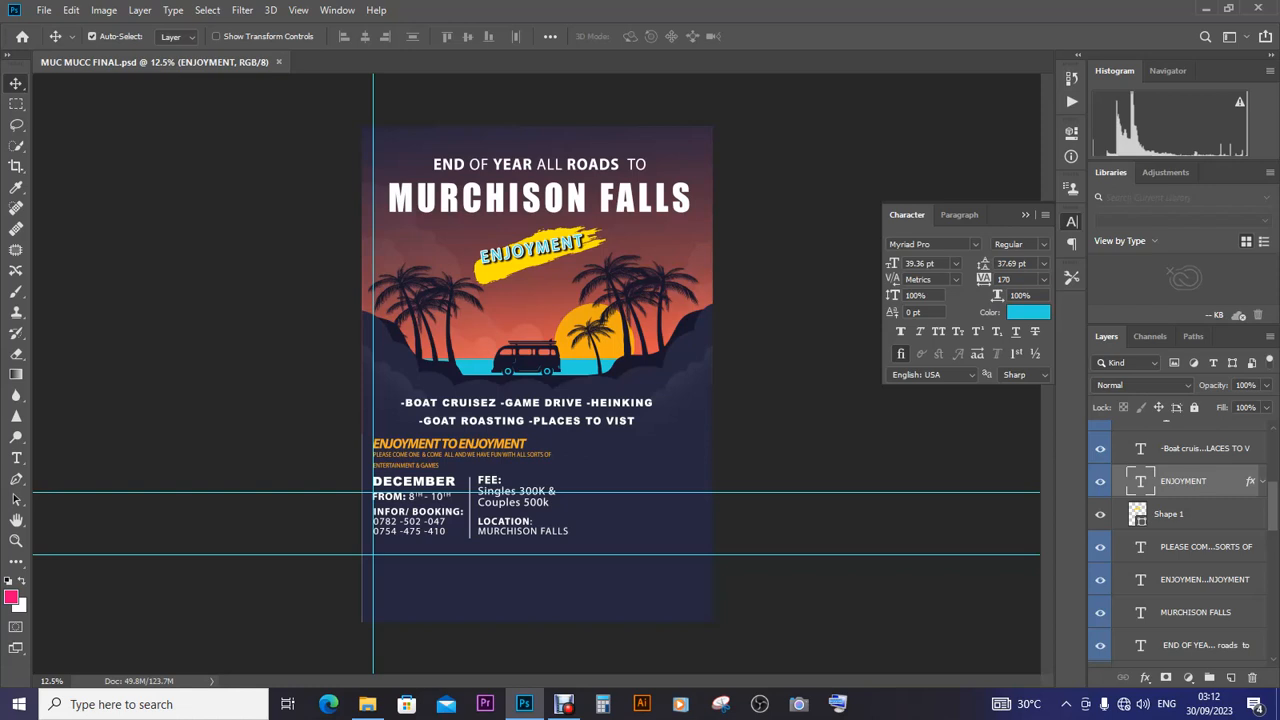
Extend the ENJOYMENT text on the brush stroke to read "ENJOYMENT @ MAX"
key("t")
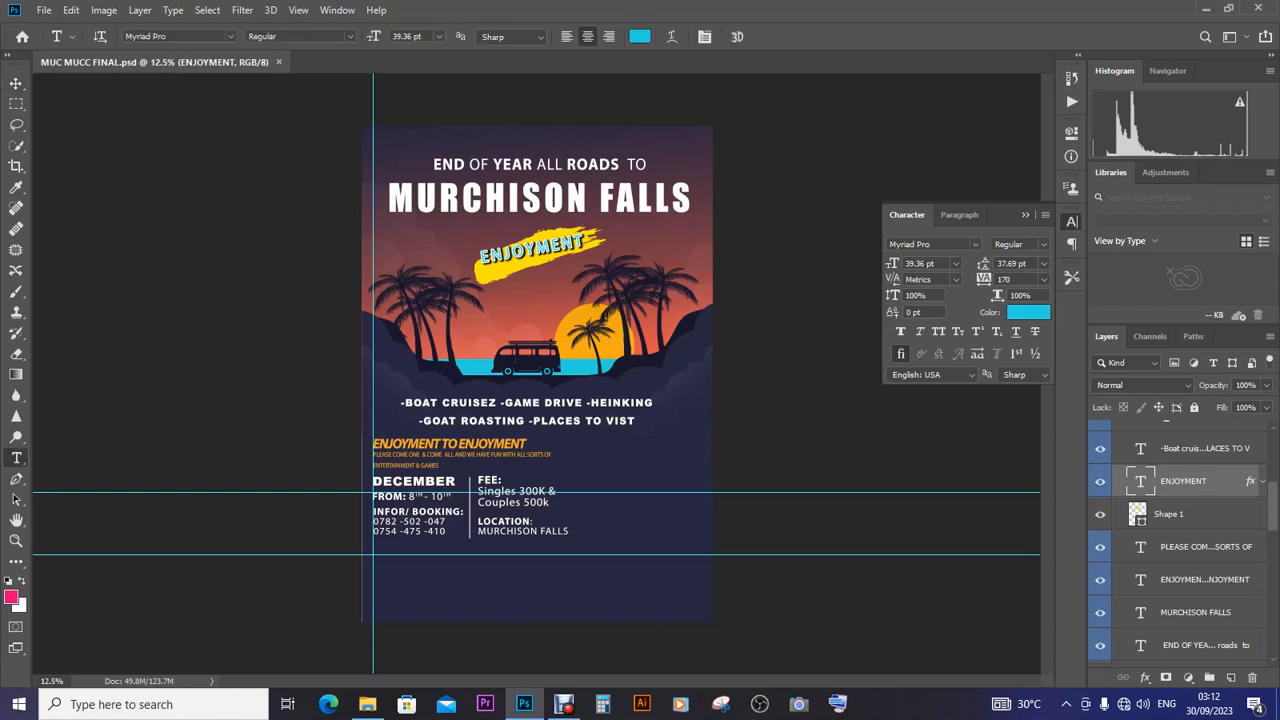
left_click(575, 242)
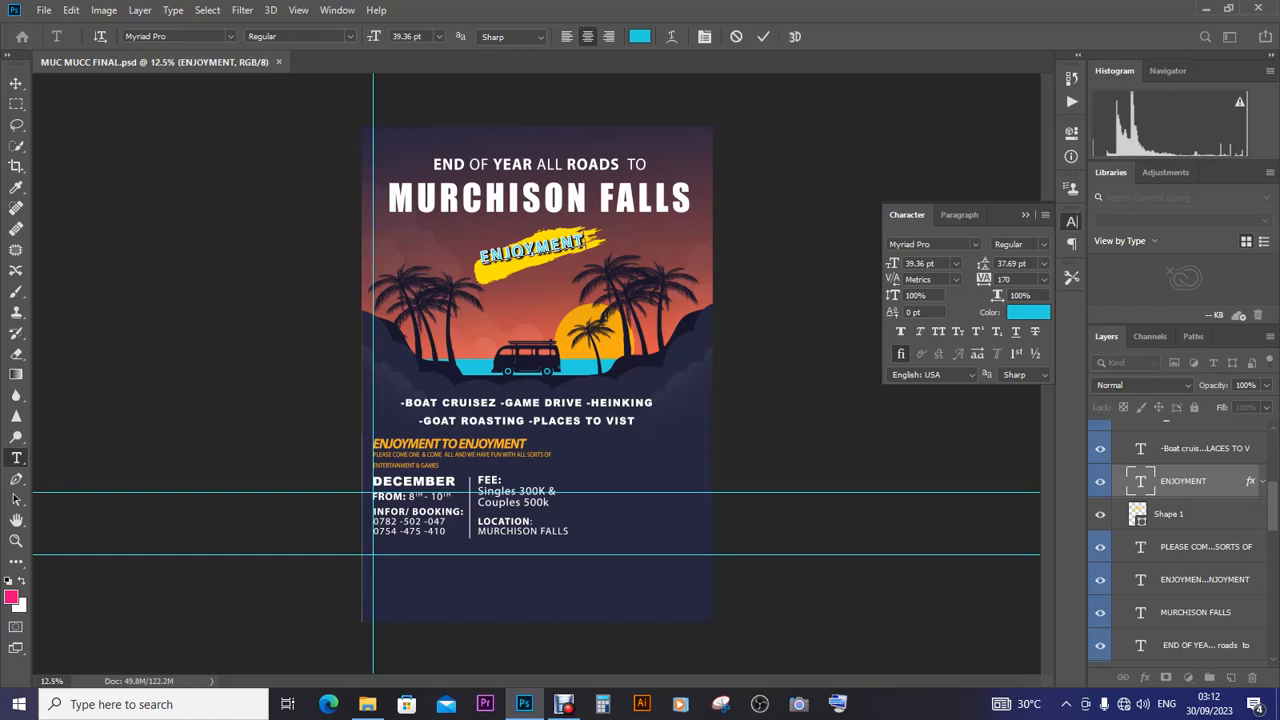
key("Right")
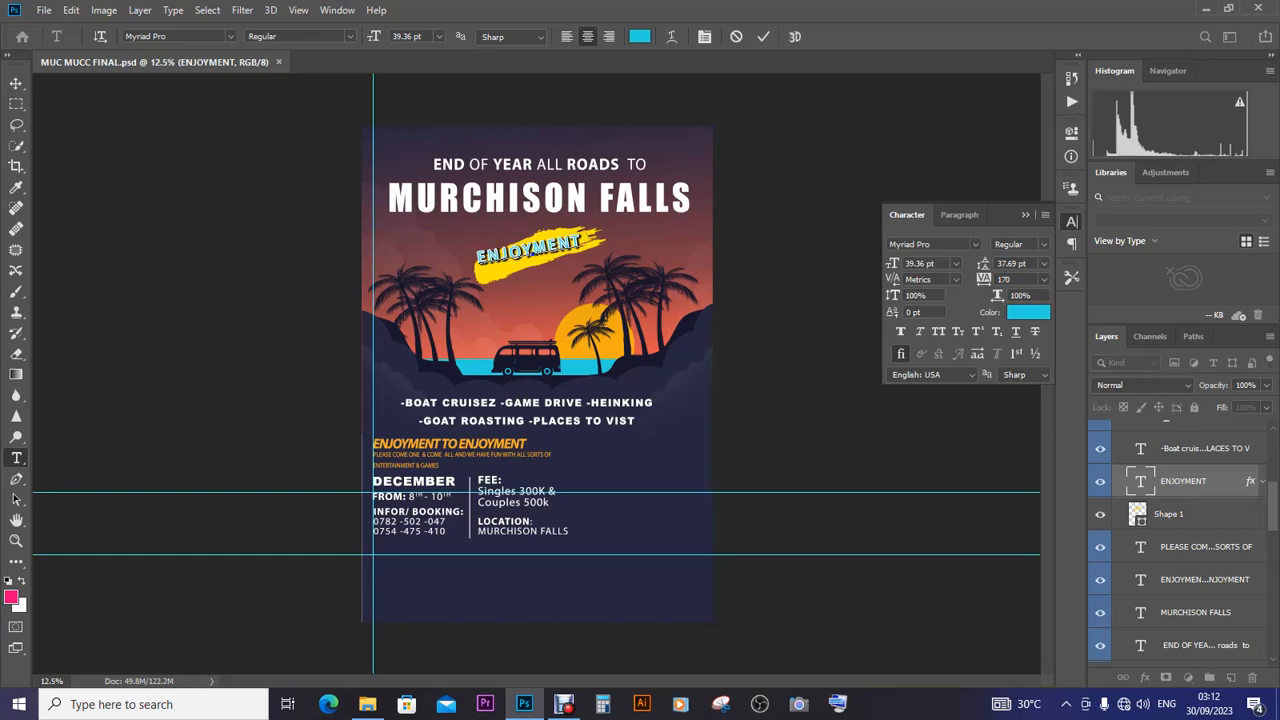
type("@")
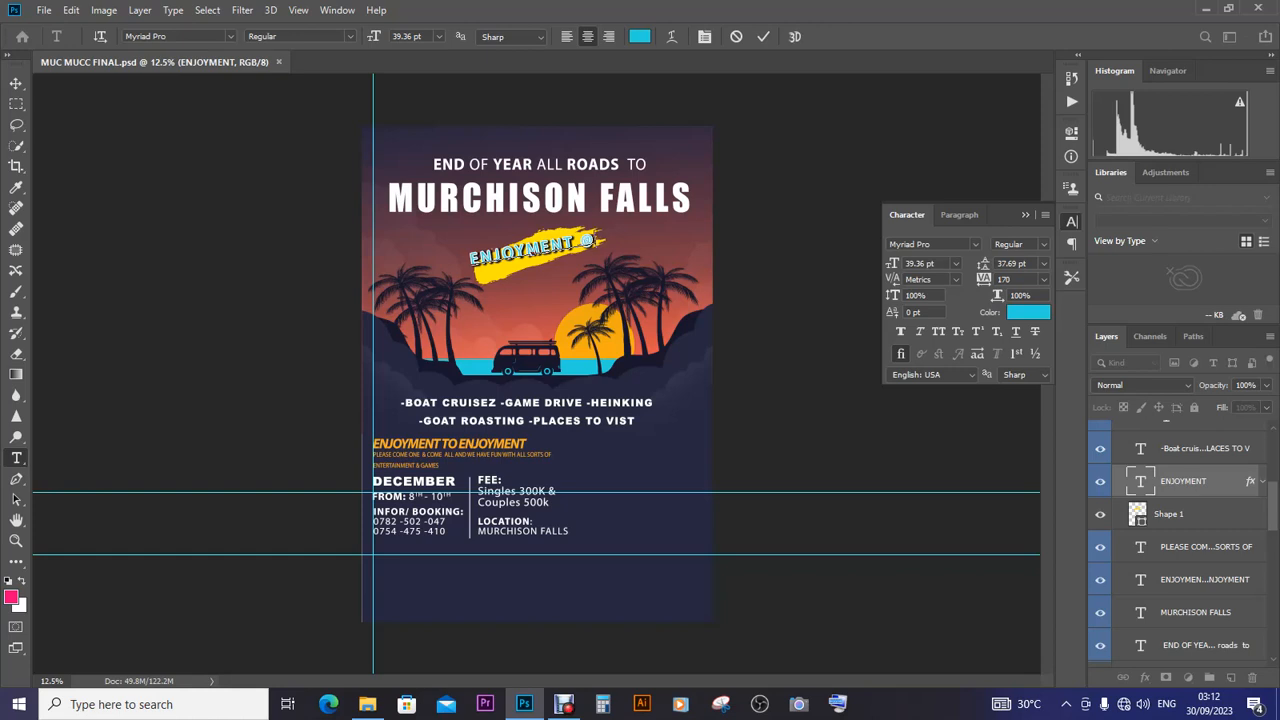
type(" mAX")
key("BackSpace")
key("BackSpace")
key("BackSpace")
key("BackSpace")
type("m")
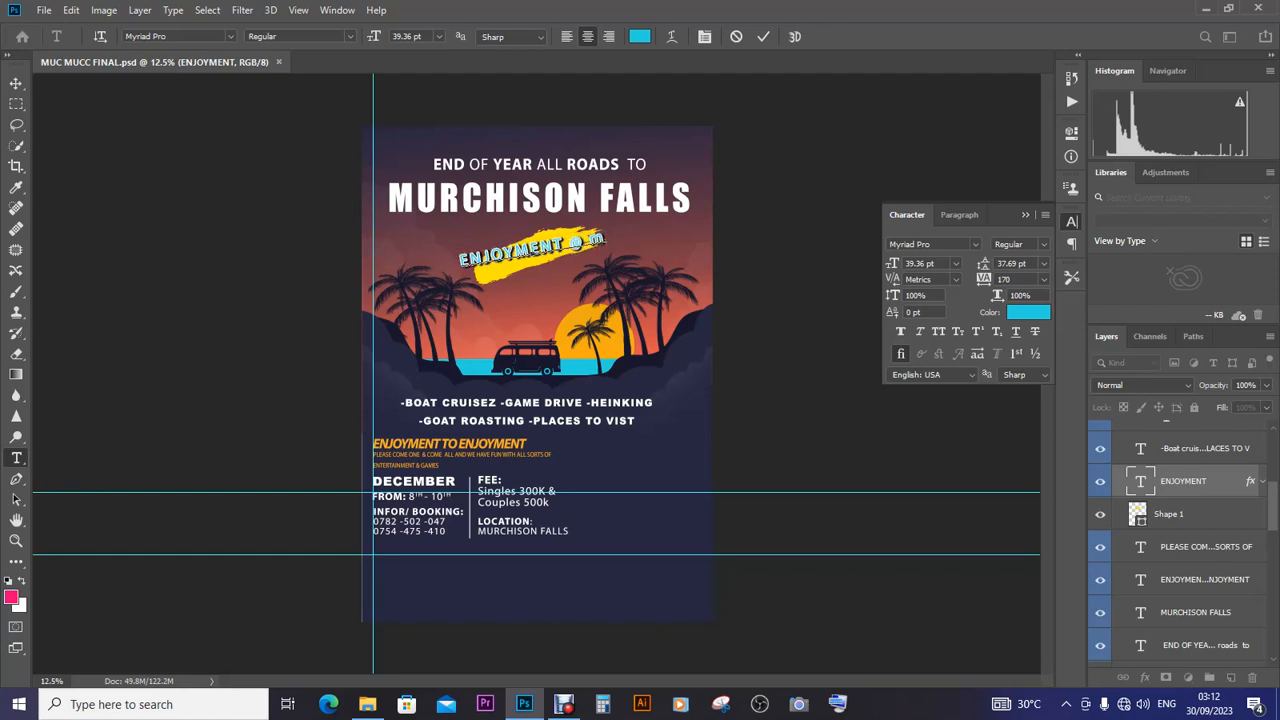
type("A")
key("BackSpace")
type("aX")
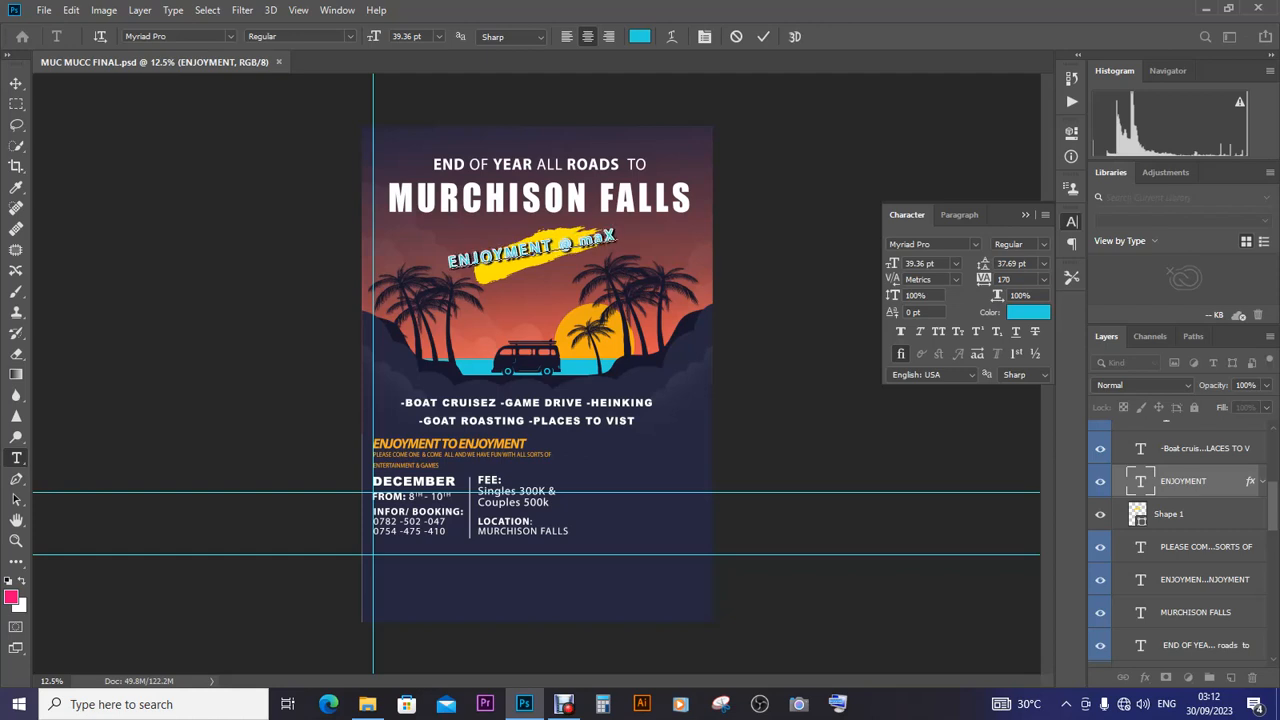
key("BackSpace")
key("BackSpace")
type("m")
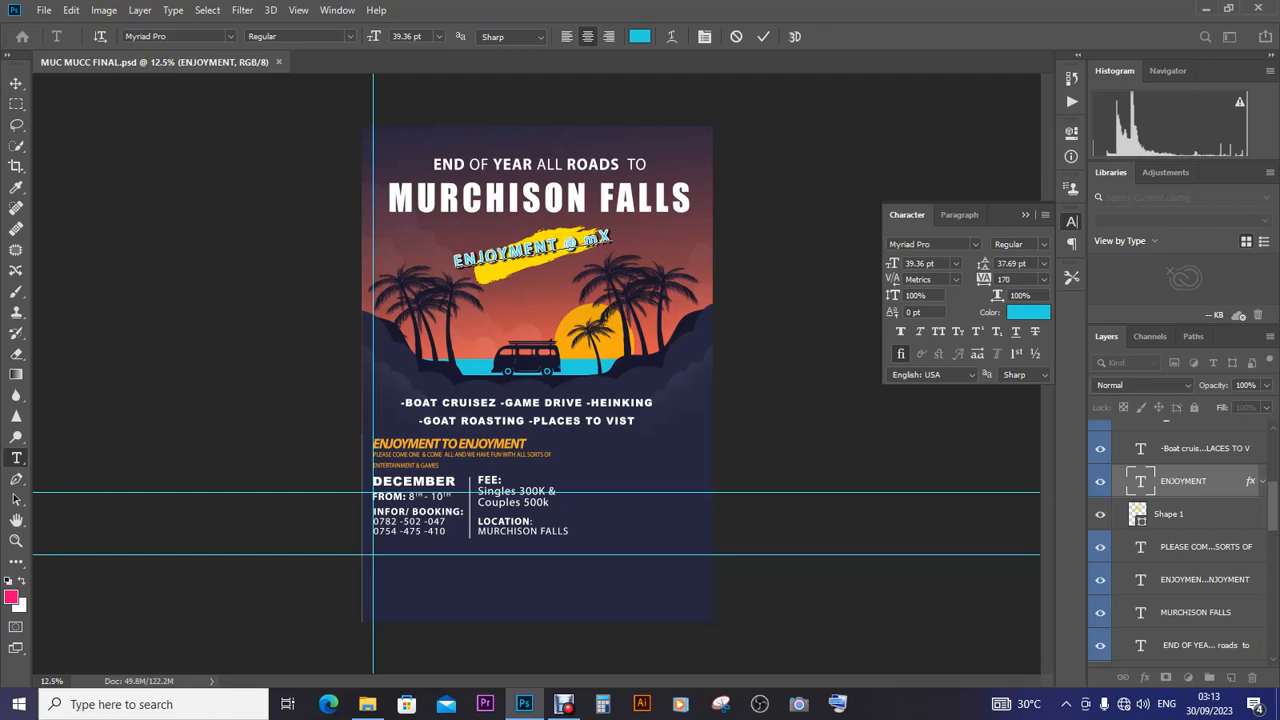
key("BackSpace")
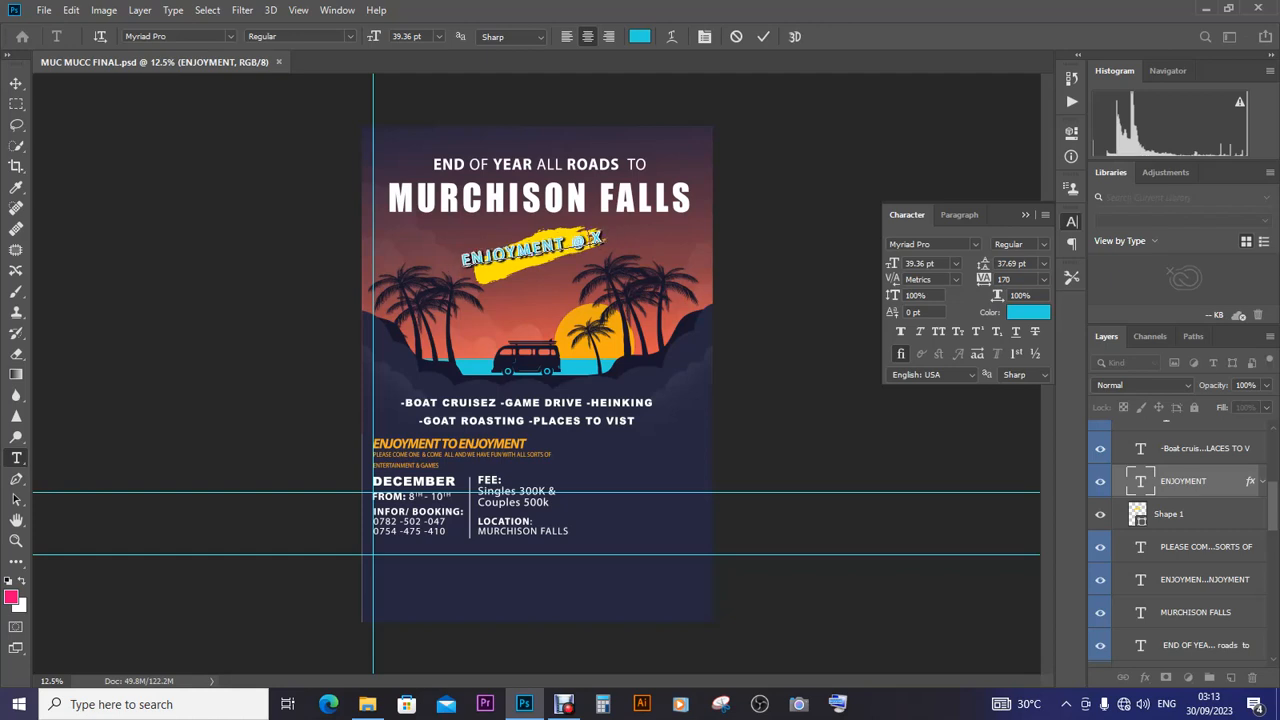
key("BackSpace")
key("BackSpace")
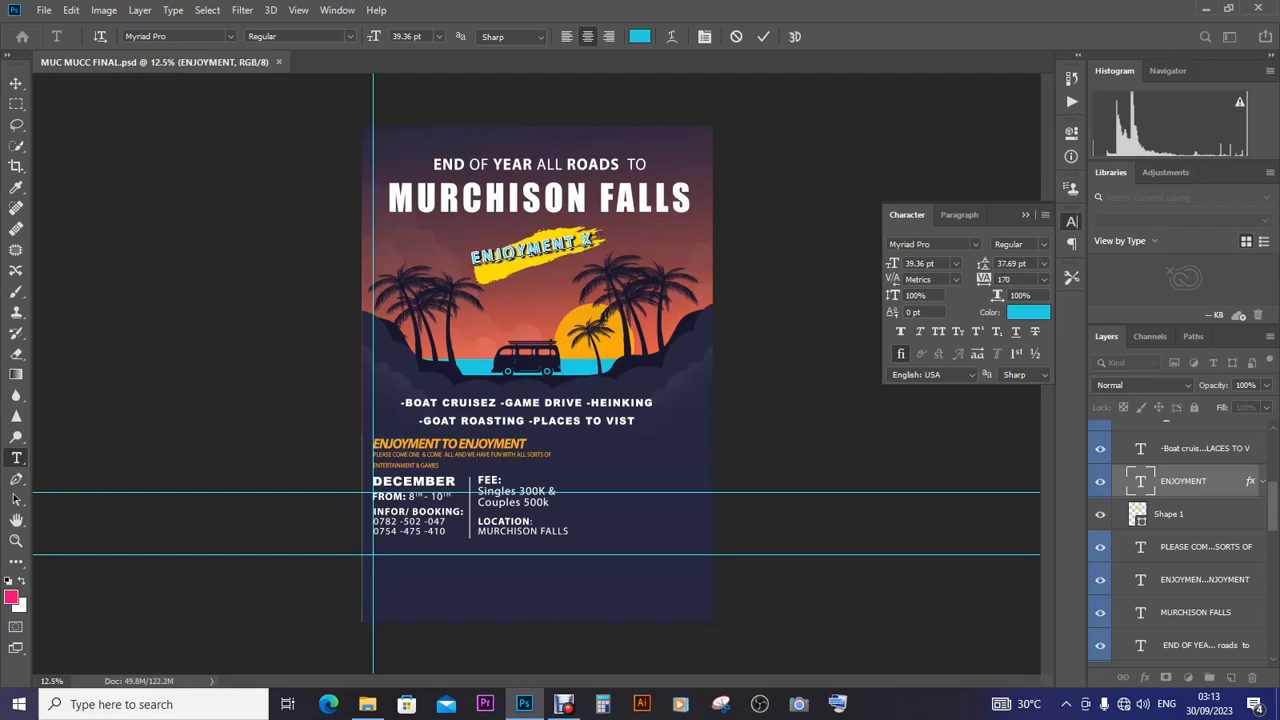
type("@ M")
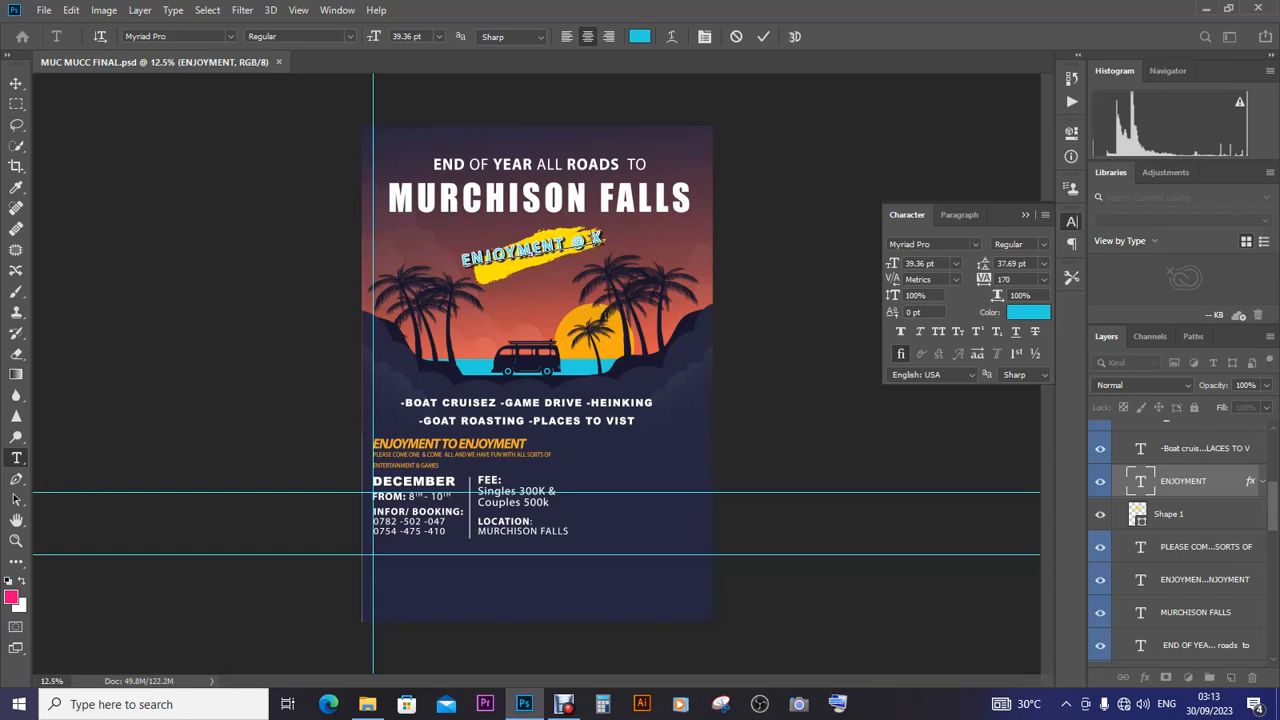
type("AX")
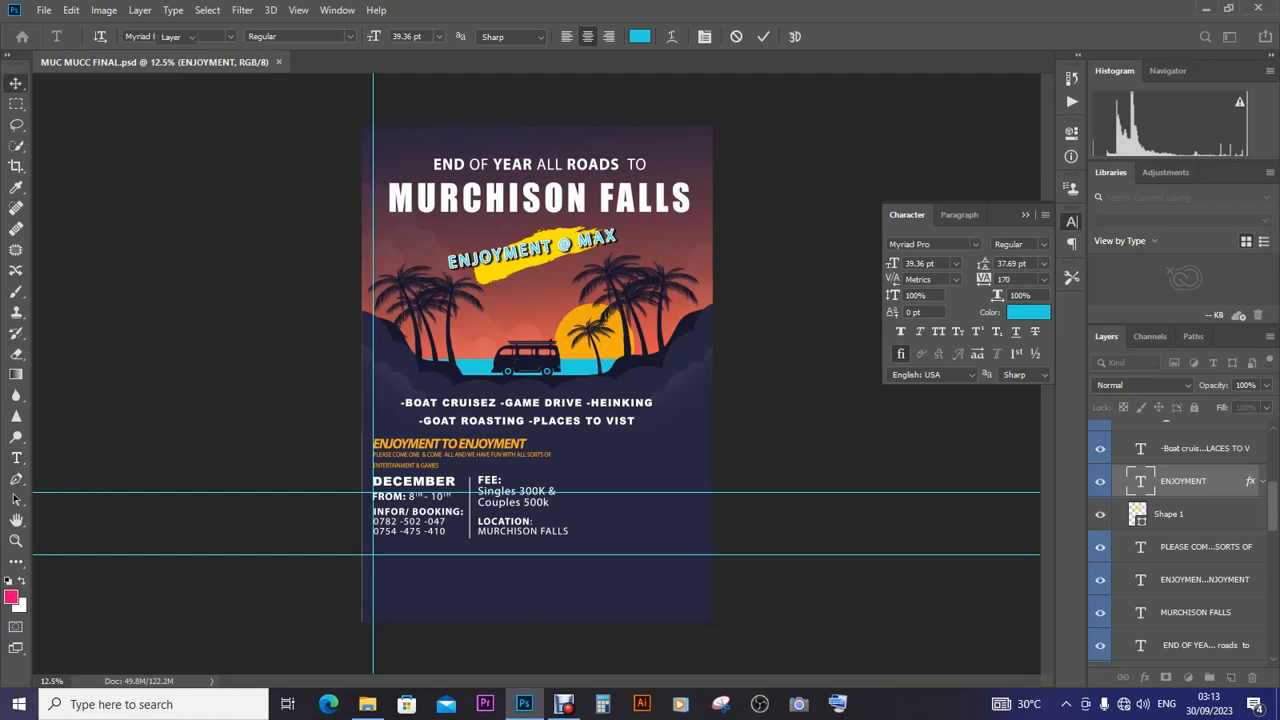
key("ctrl+Return")
Scale the ENJOYMENT @ MAX text to 93.66% and nudge it slightly right over the yellow brush stroke
key("ctrl+t")
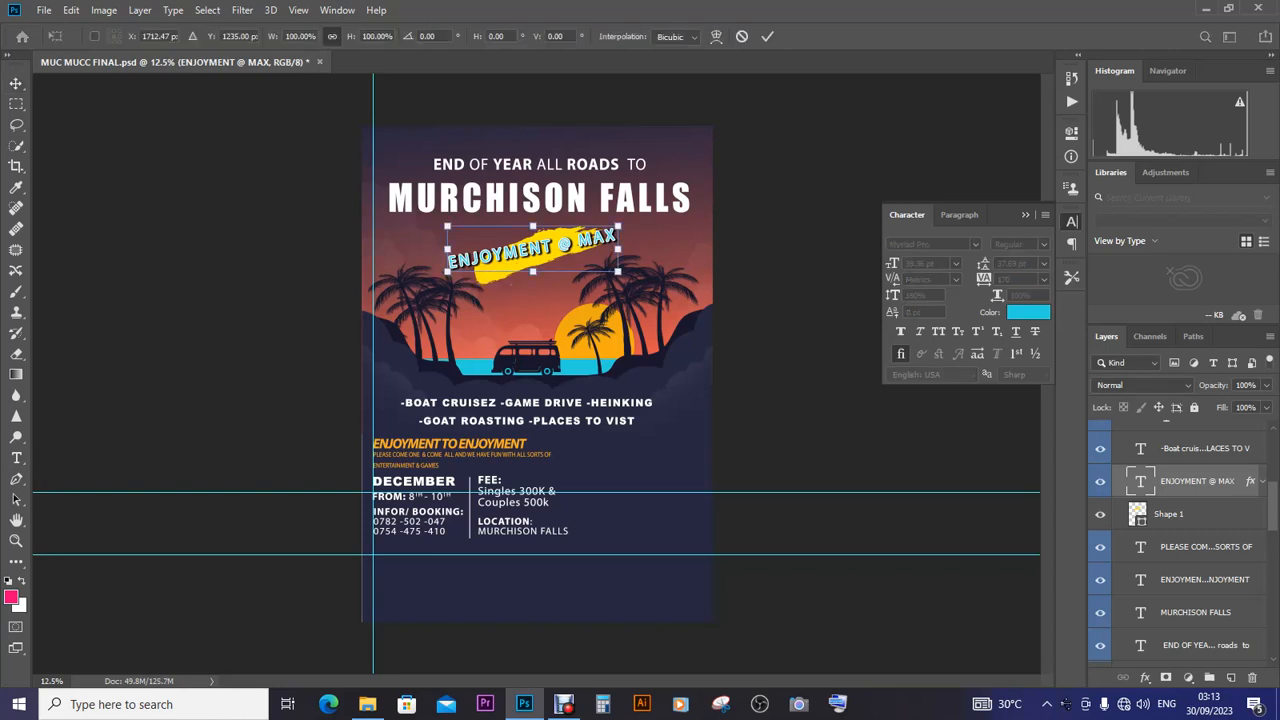
mouse_move(619, 227)
left_mouse_down()
mouse_move(606, 204)
mouse_move(529, 252)
mouse_move(624, 225)
mouse_move(595, 244)
left_mouse_up()
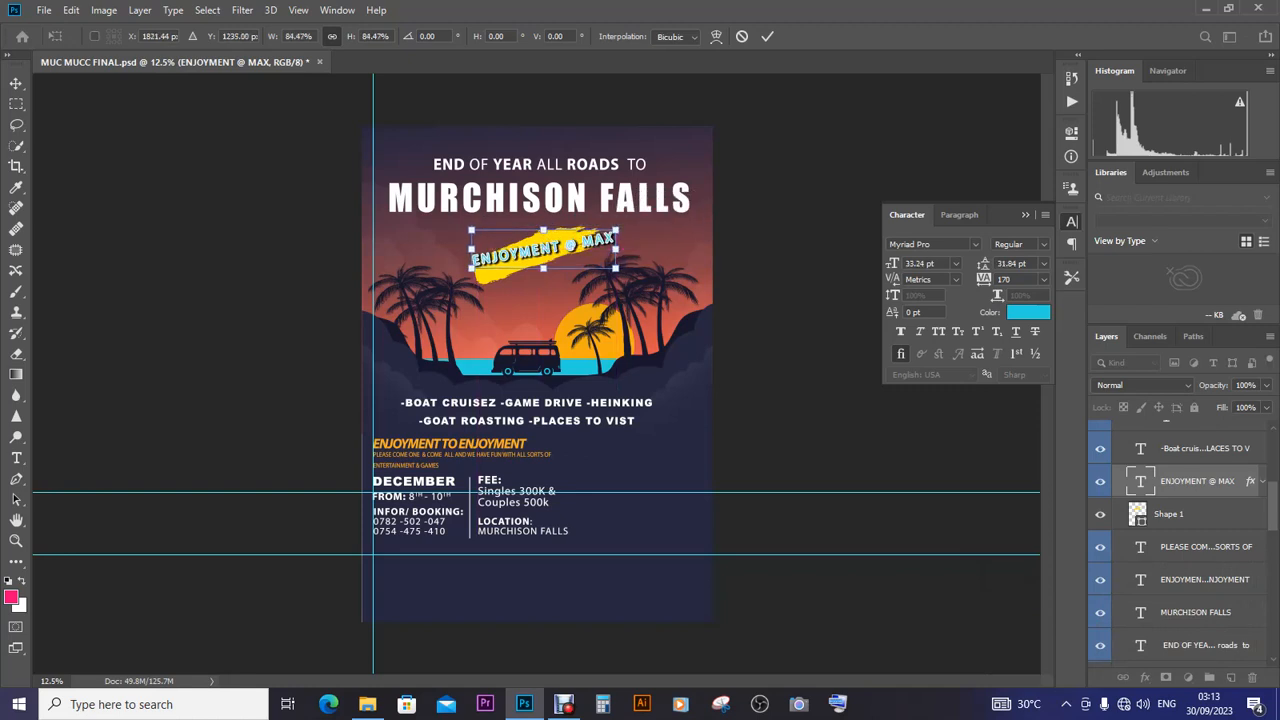
mouse_move(577, 243)
left_mouse_down()
mouse_move(631, 222)
mouse_move(593, 232)
left_mouse_up()
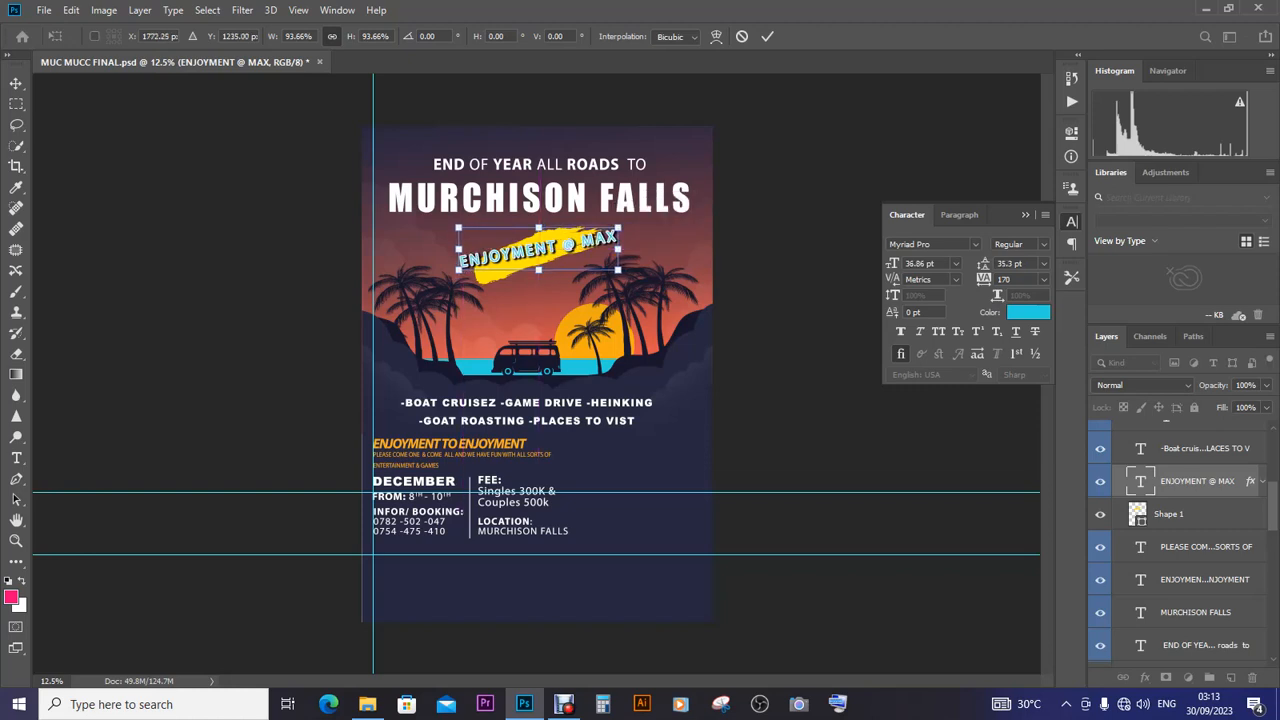
key("Return")
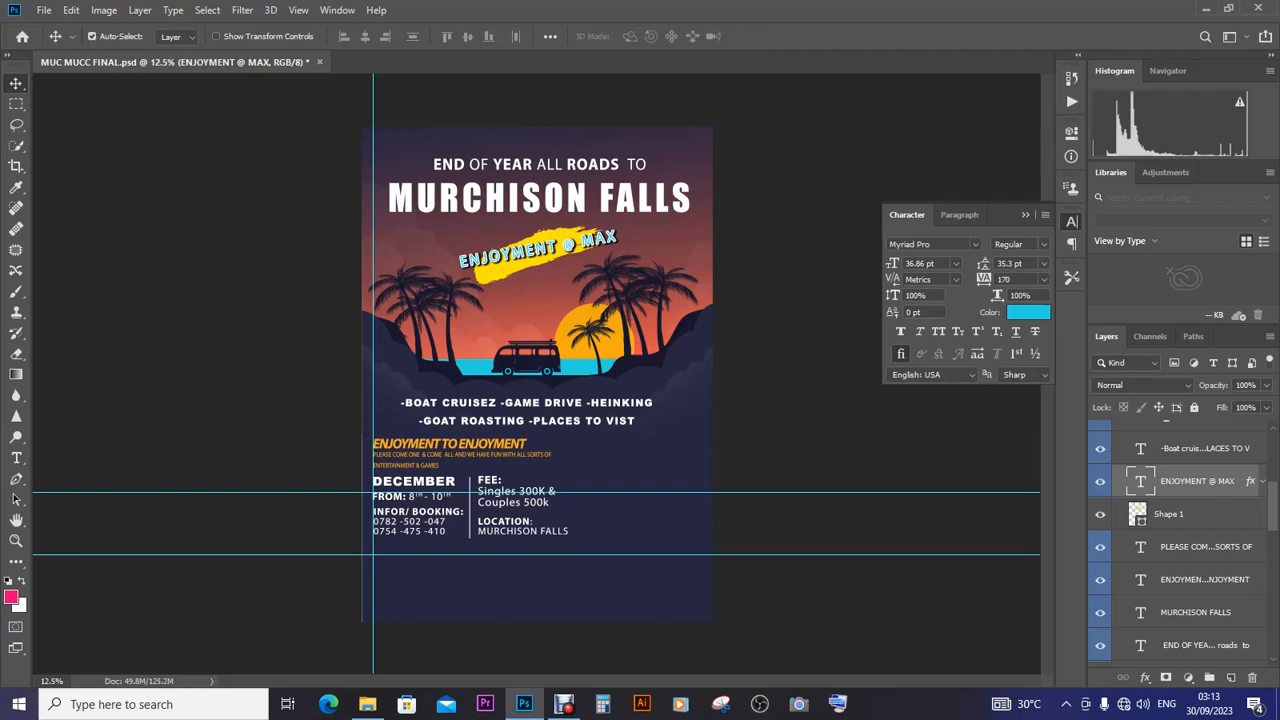
key("shift+Right")
key("shift+Right")
key("shift+Right")
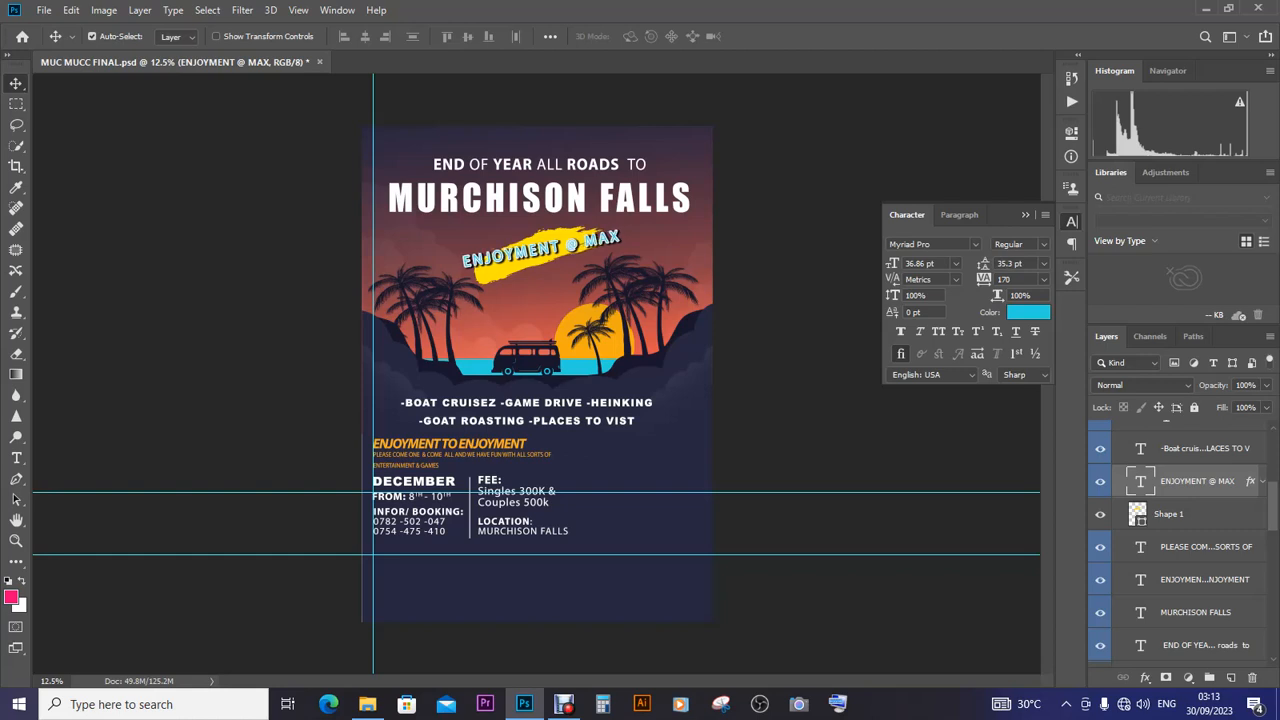
Enlarge the ENJOYMENT @ MAX text to 109.72%, nudged left to centre it below the MURCHISON FALLS heading, and save the document
key("ctrl+t")
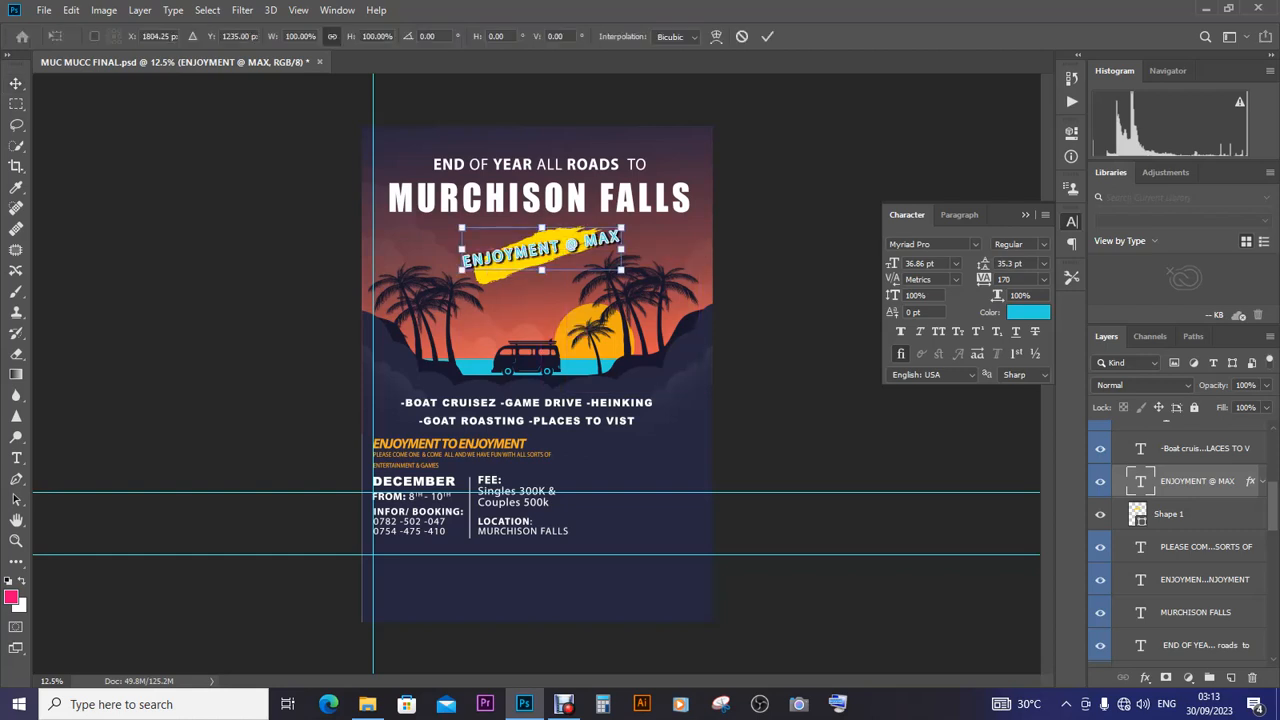
left_click_drag(622, 228, 640, 220)
key("Left")
key("Left")
key("Left")
key("Left")
key("Left")
key("Left")
key("Left")
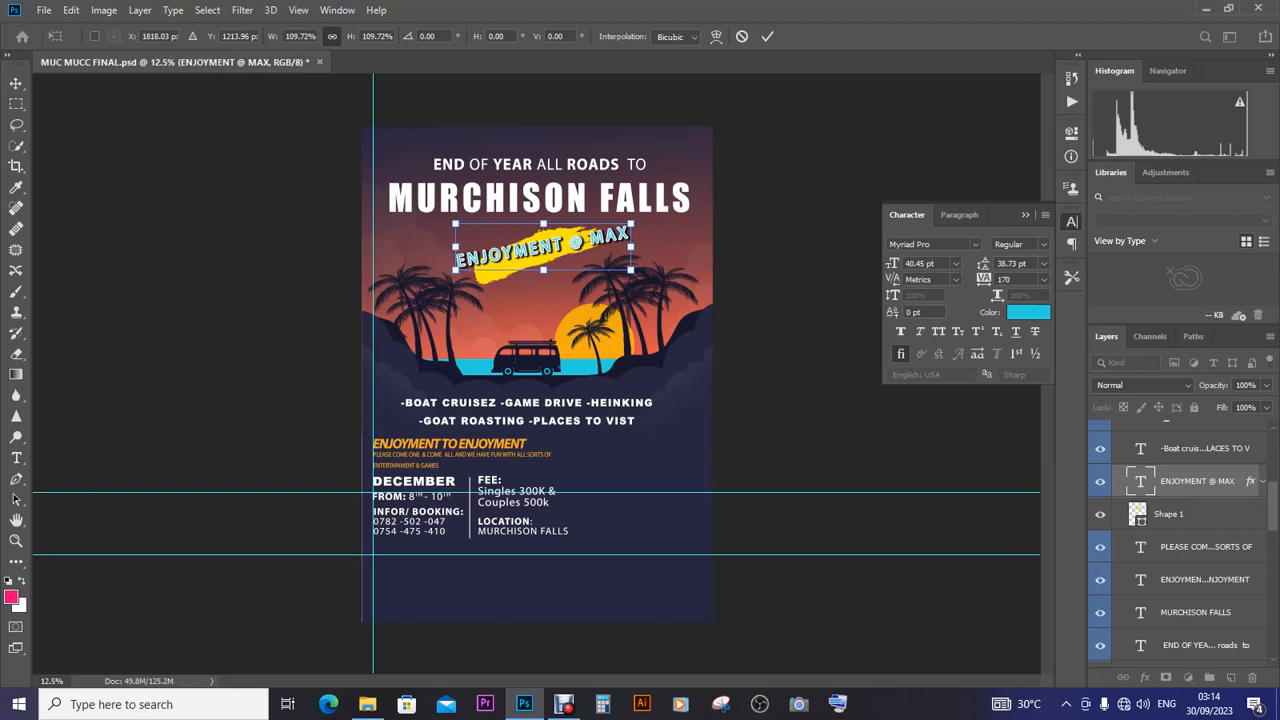
key("Return")
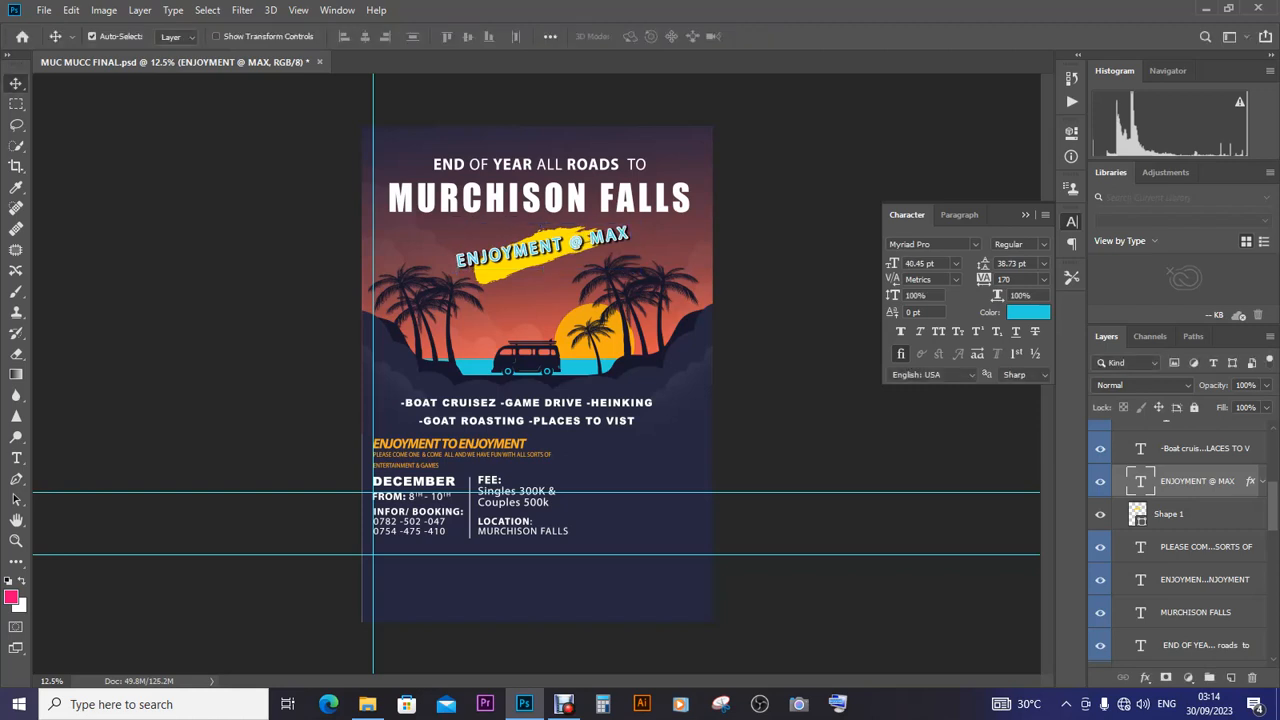
key("ctrl")
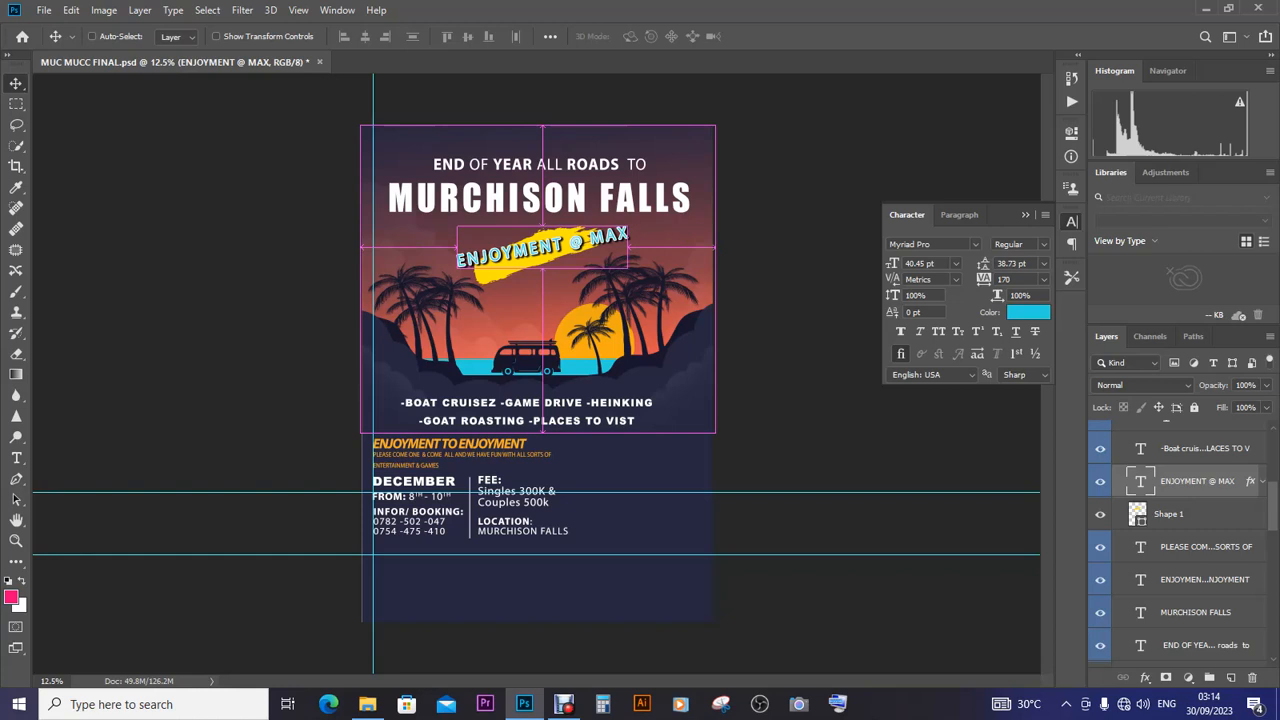
key("ctrl+s")
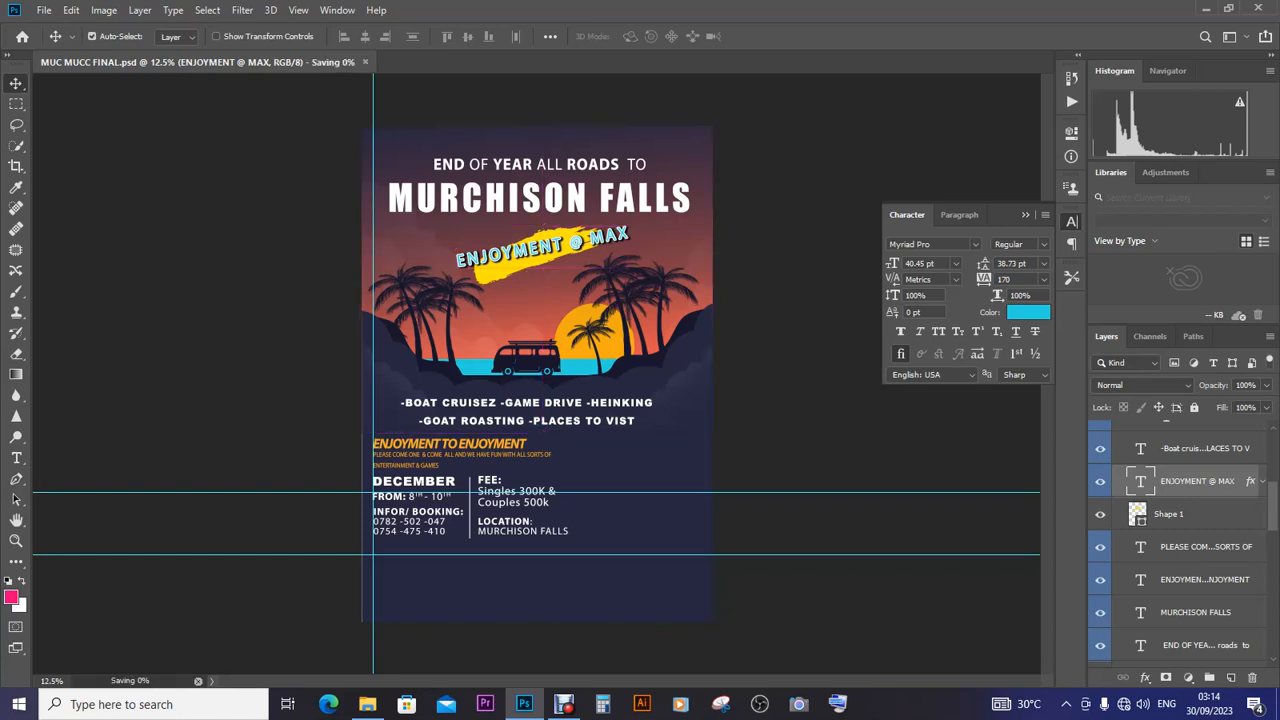